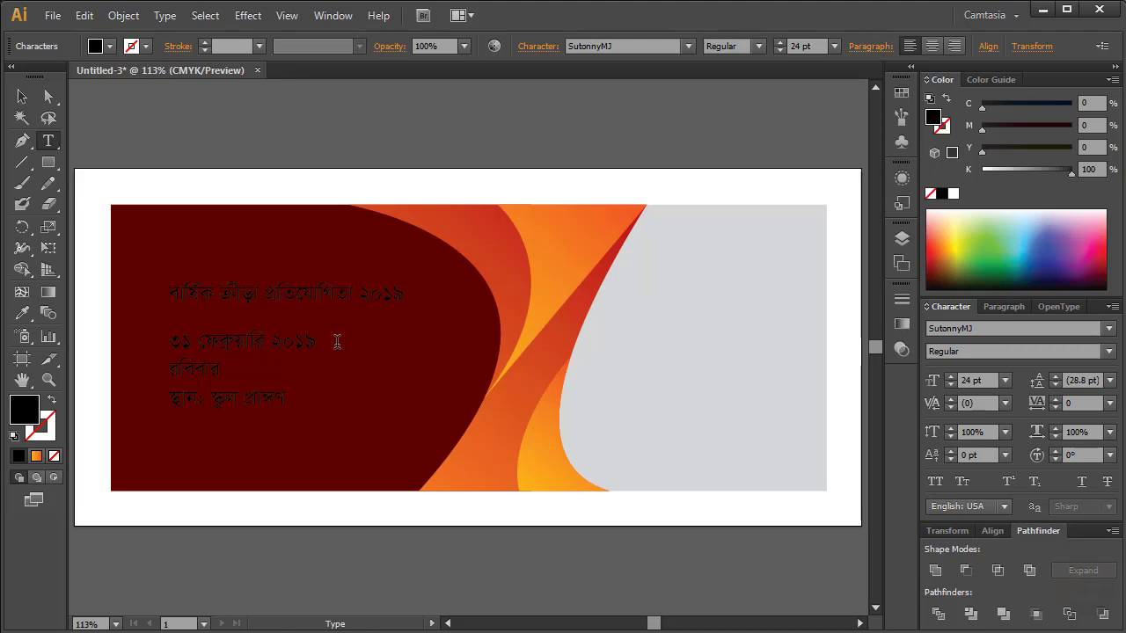
Finish the SutonnyMJ 24 pt date, weekday and venue lines and exit text editing
{"action": "key", "text": "Escape"}
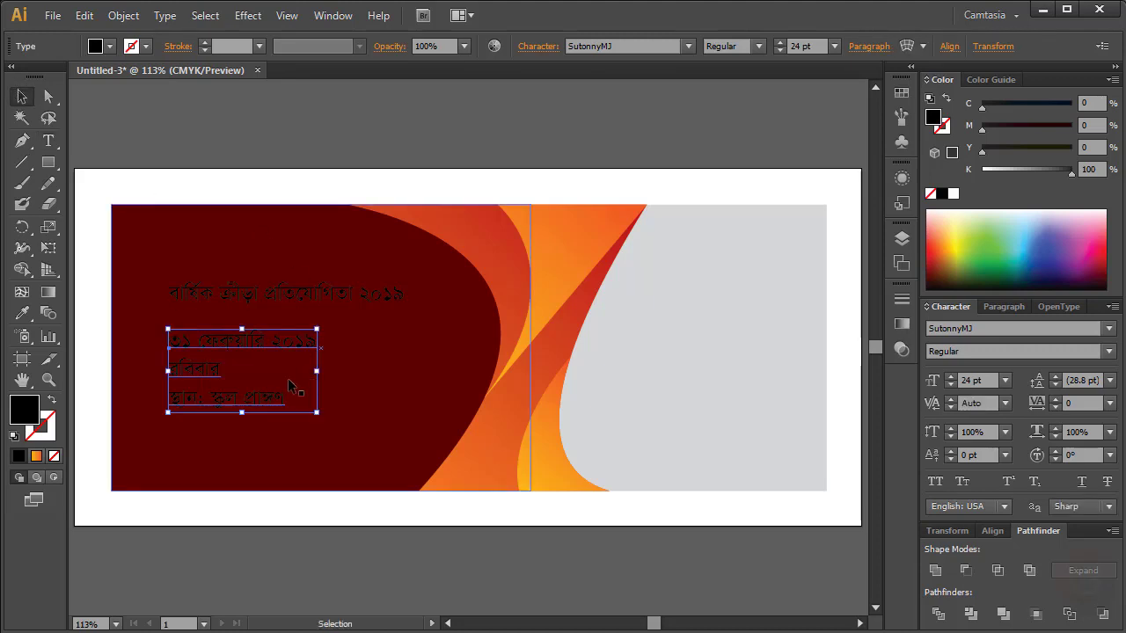
{"action": "key", "text": "ctrl+alt"}
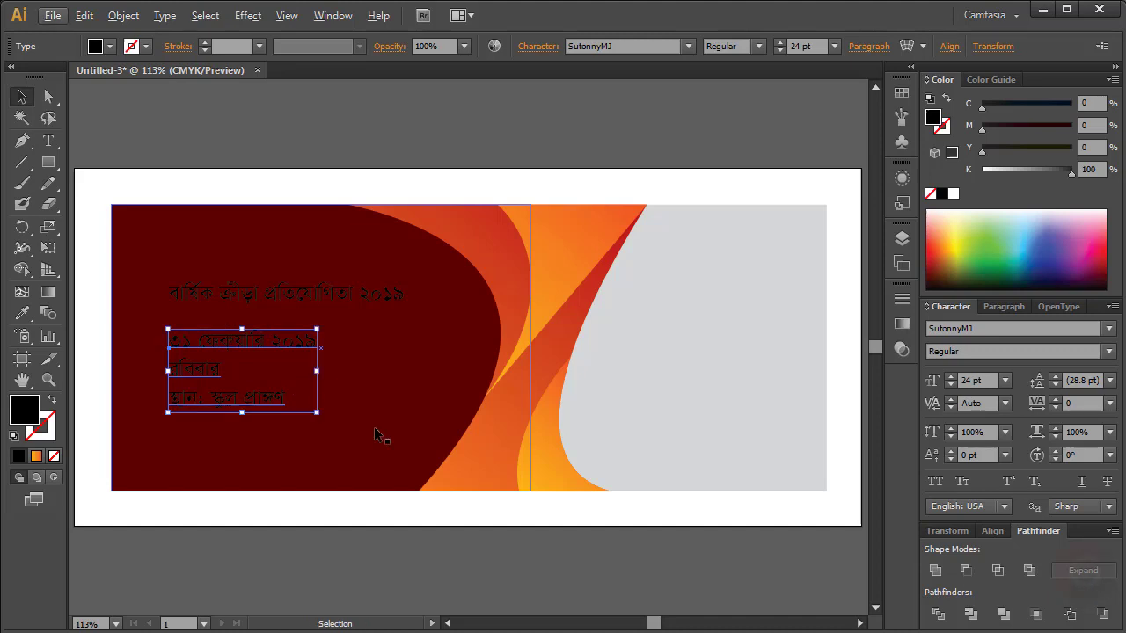
Set the date block to 14 pt font size with 15 pt leading
{"action": "left_click", "coordinate": [952, 379]}
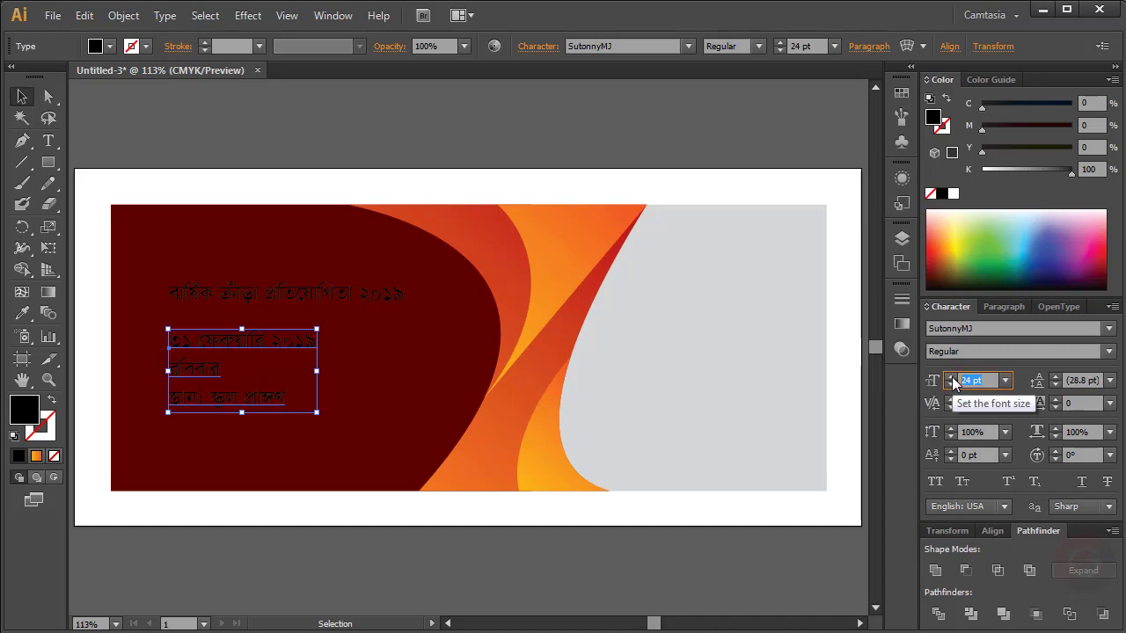
{"action": "left_click", "coordinate": [1078, 380]}
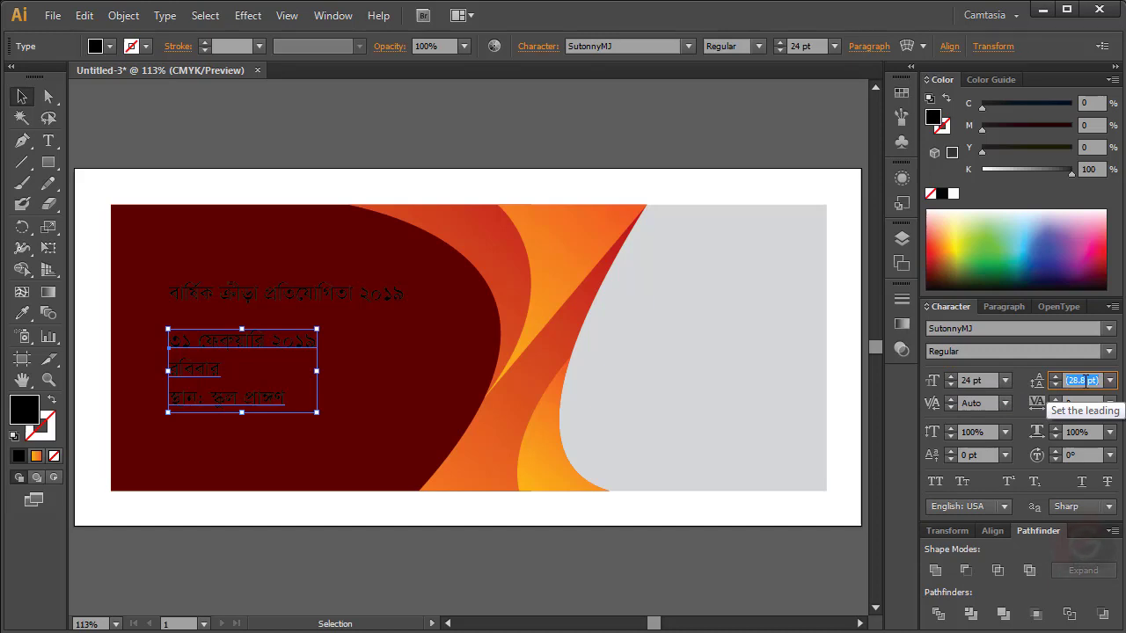
{"action": "left_click", "coordinate": [987, 380]}
{"action": "double_click", "coordinate": [987, 380]}
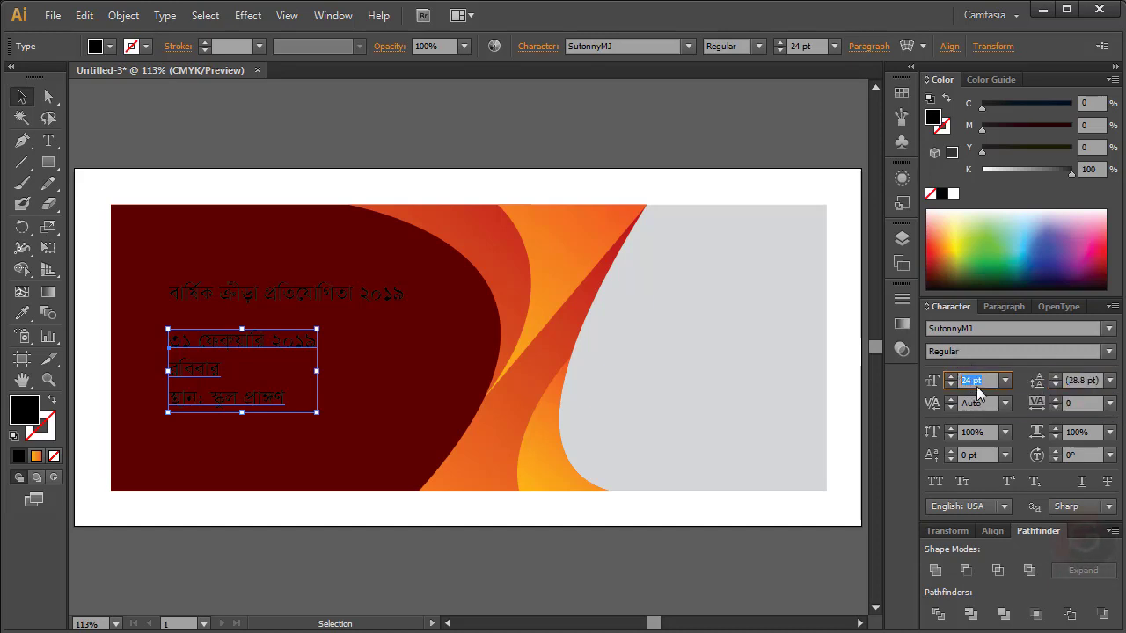
{"action": "type", "text": "14"}
{"action": "key", "text": "Return"}
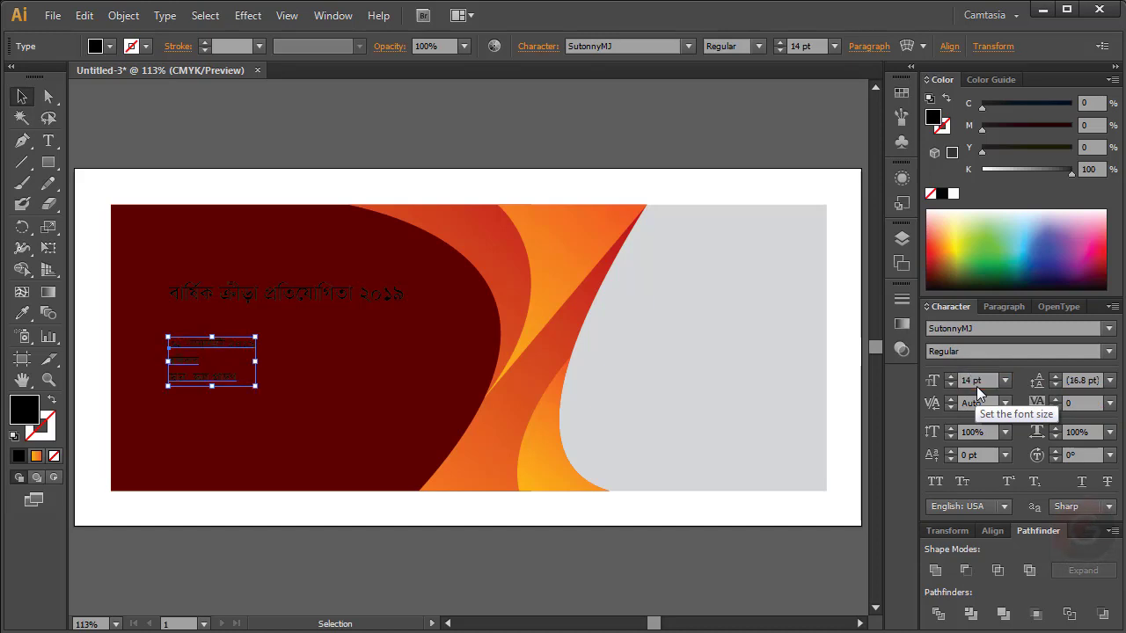
{"action": "left_click", "coordinate": [1115, 380]}
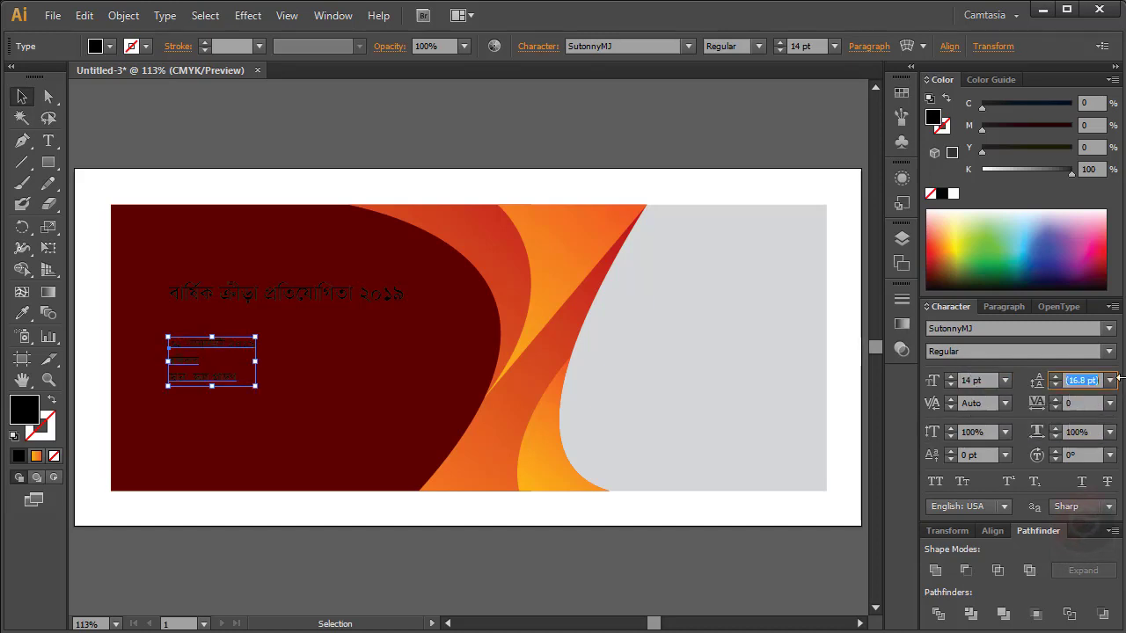
{"action": "type", "text": "15"}
{"action": "key", "text": "Return"}
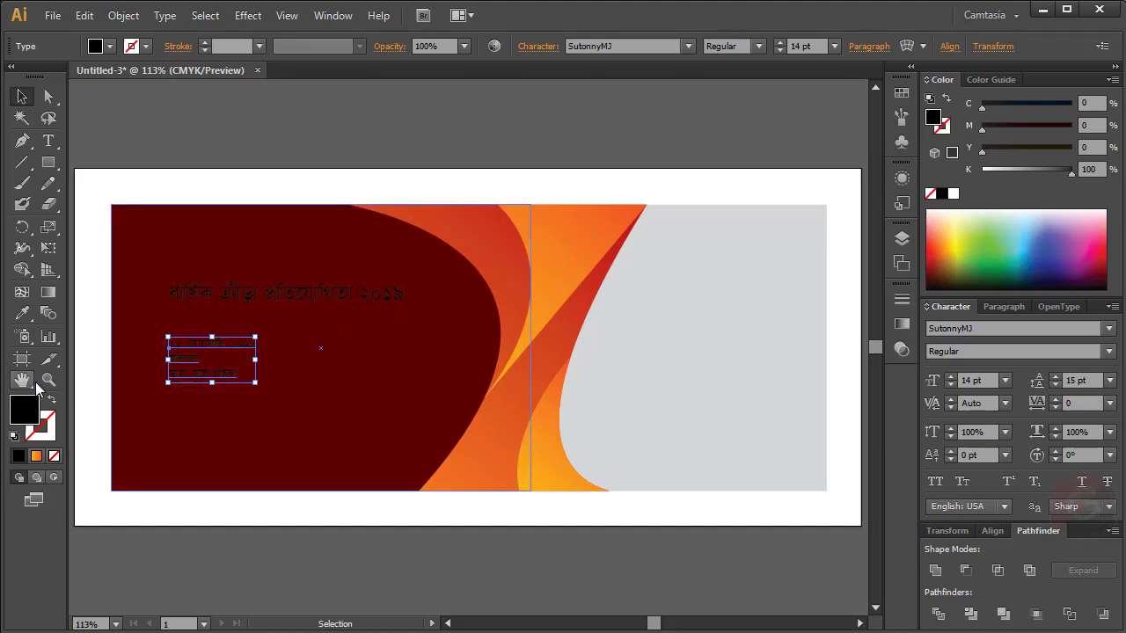
Tighten the date block's leading to 14 pt and make it Bold
{"action": "left_click", "coordinate": [48, 379]}
{"action": "left_click_drag", "start_coordinate": [91, 171], "coordinate": [655, 519]}
{"action": "left_click", "coordinate": [22, 97]}
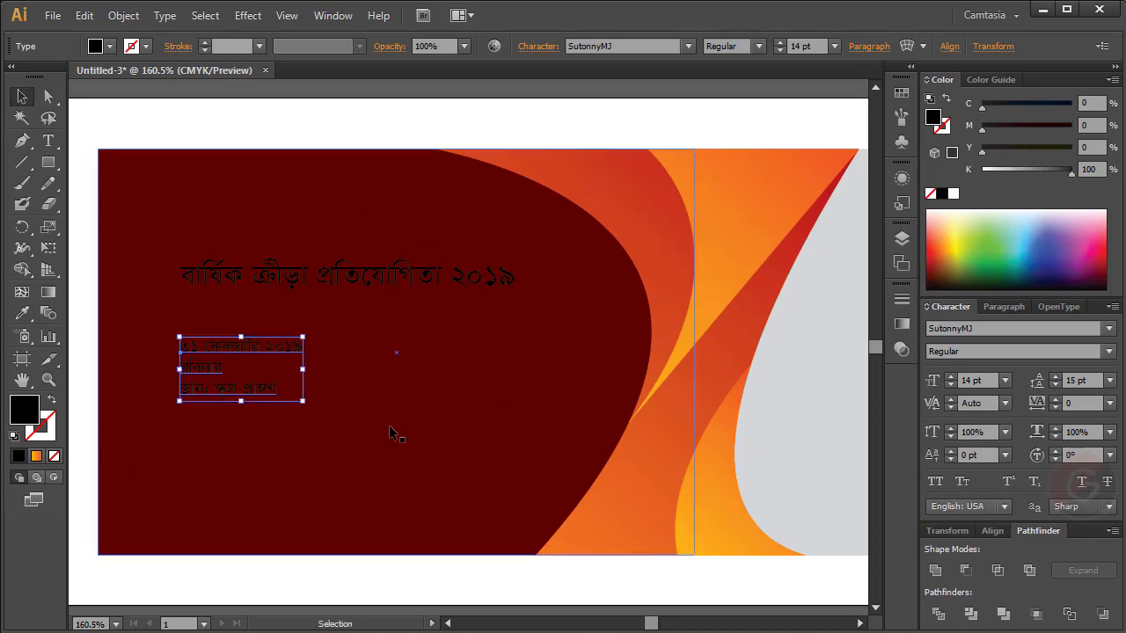
{"action": "left_click", "coordinate": [1073, 380]}
{"action": "type", "text": "14"}
{"action": "key", "text": "Return"}
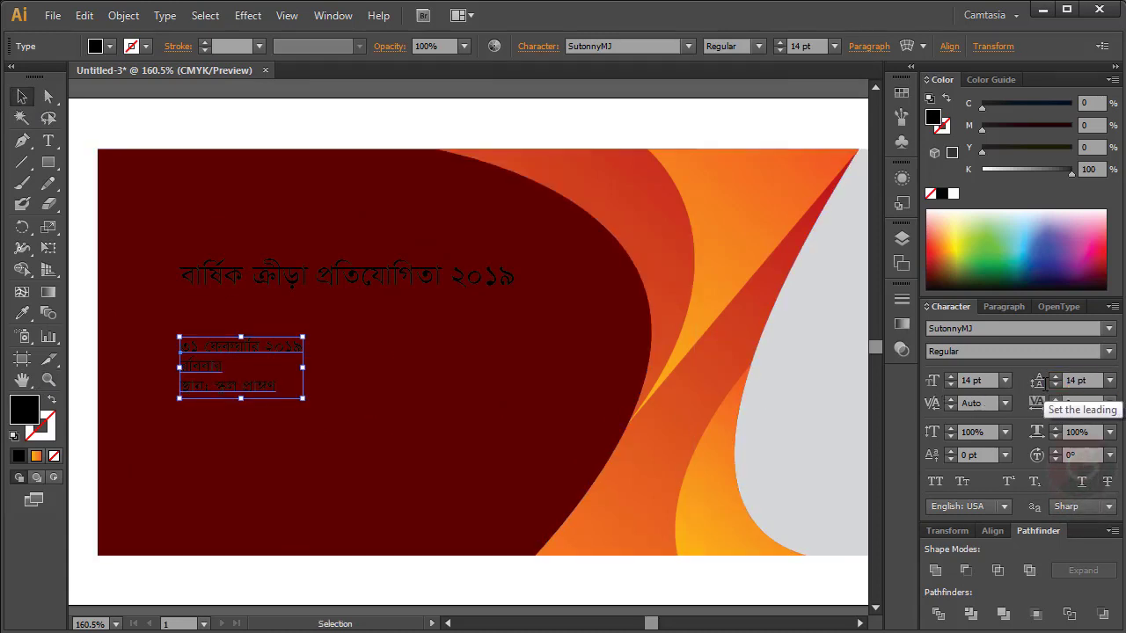
{"action": "left_click", "coordinate": [1106, 352]}
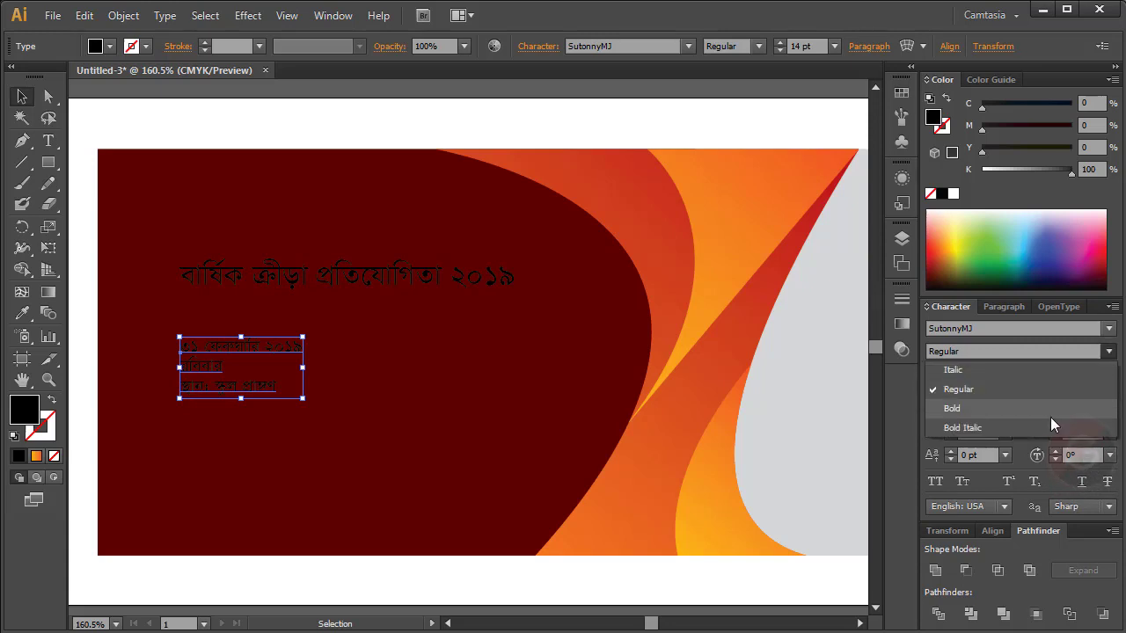
{"action": "left_click", "coordinate": [1050, 411]}
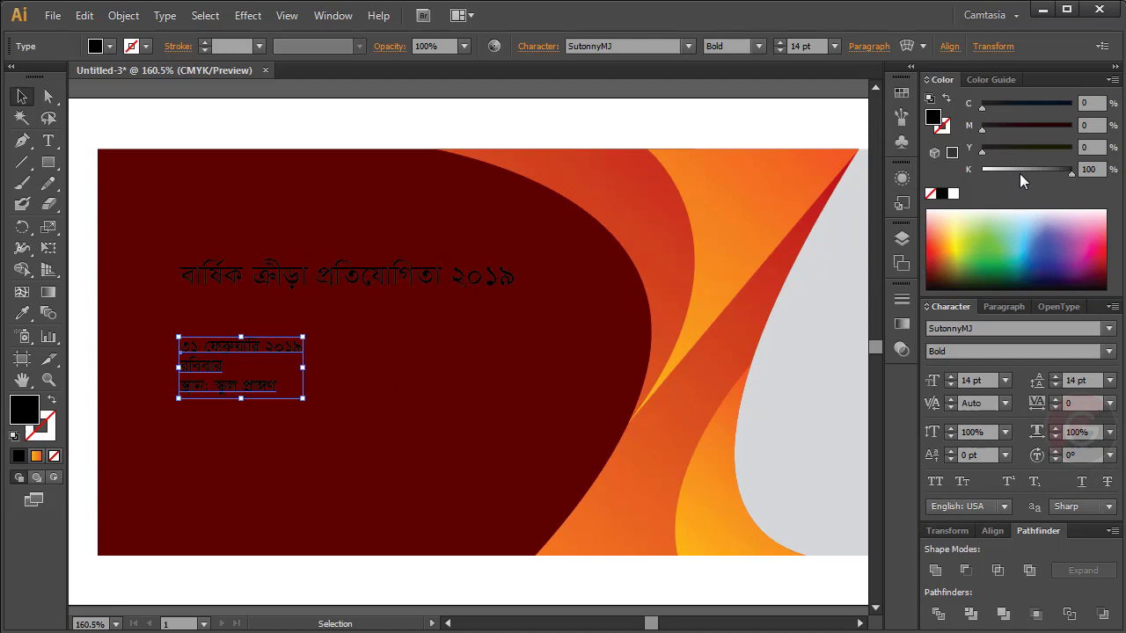
Make the date block white (K 0) and duplicate it below, selecting all the copy's text
{"action": "left_click_drag", "start_coordinate": [1019, 171], "coordinate": [981, 171]}
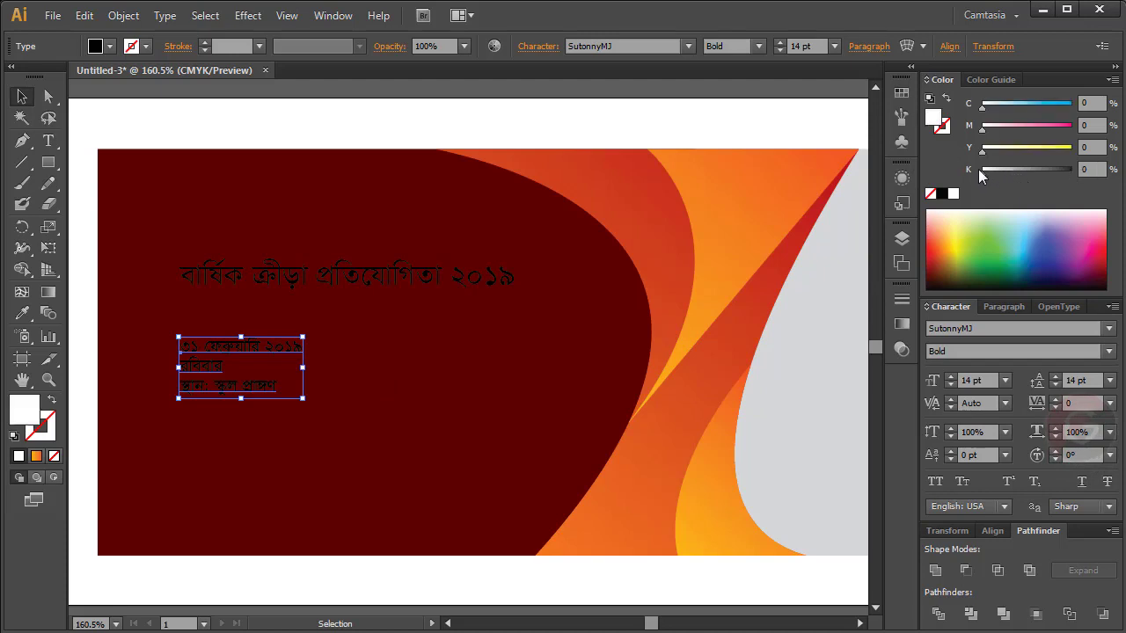
{"action": "left_click", "coordinate": [390, 294]}
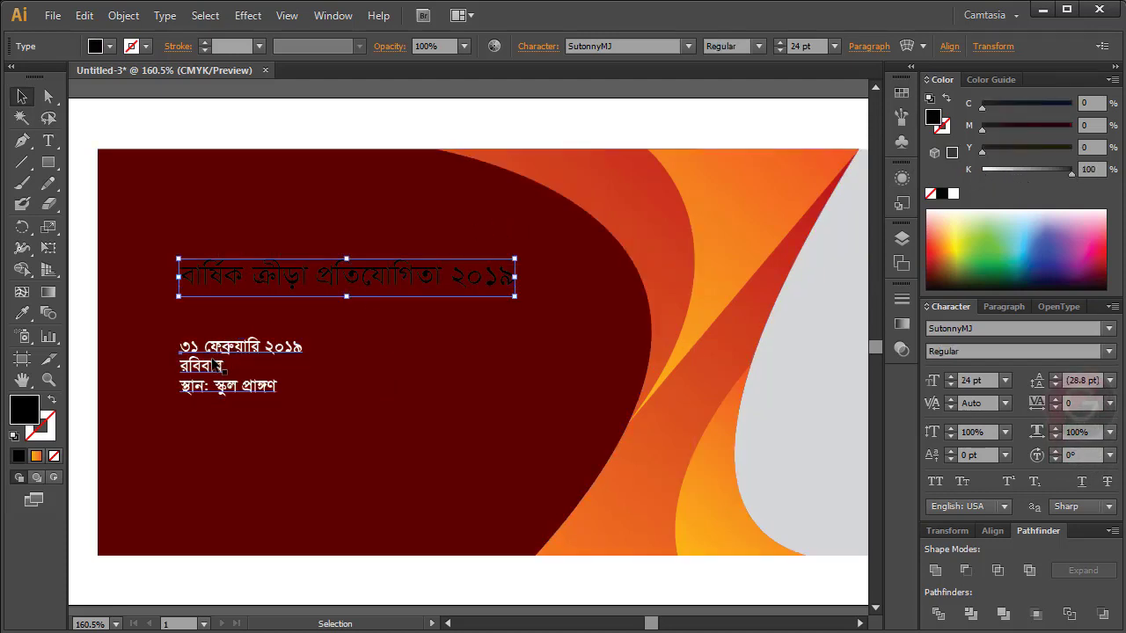
{"action": "left_click_drag", "start_coordinate": [218, 365], "coordinate": [218, 484]}
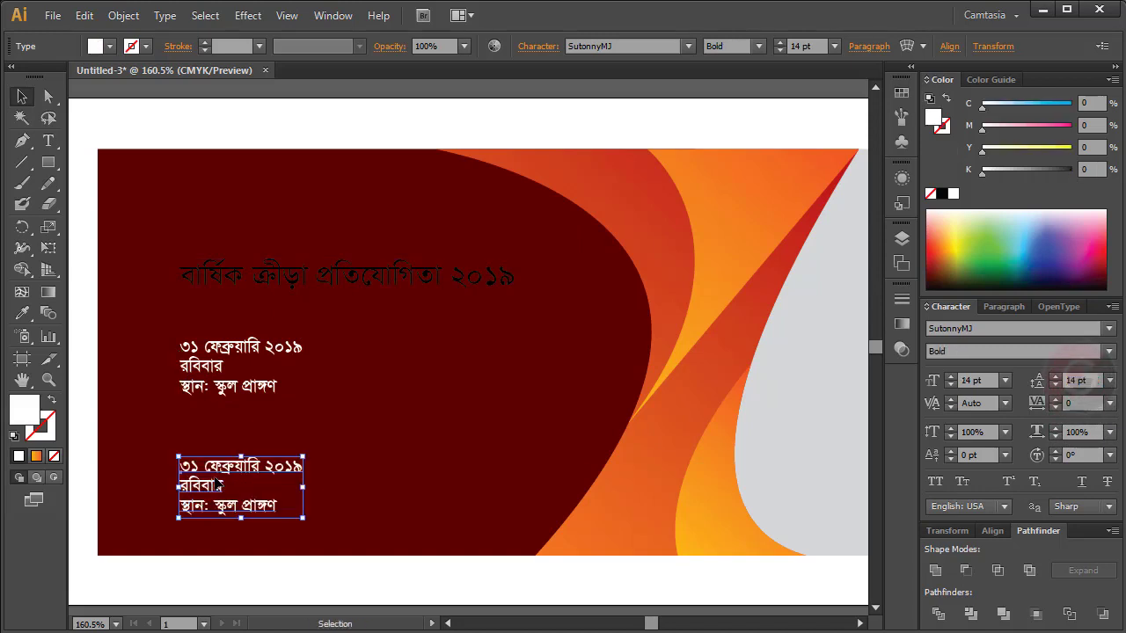
{"action": "double_click", "coordinate": [262, 468]}
{"action": "key", "text": "ctrl+a"}
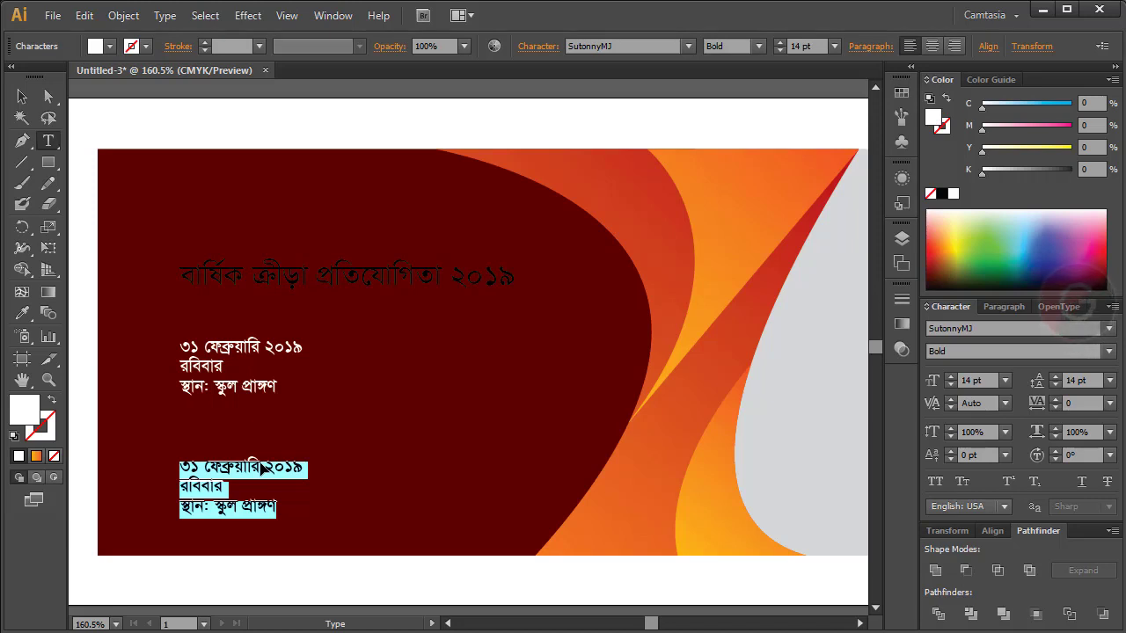
Type the school name বিদ্যাময়ী সরঃ বালিকা উচ্চ বিদ্যালয় and duplicate that line just below
{"action": "type", "text": "বিদ্যাম"}
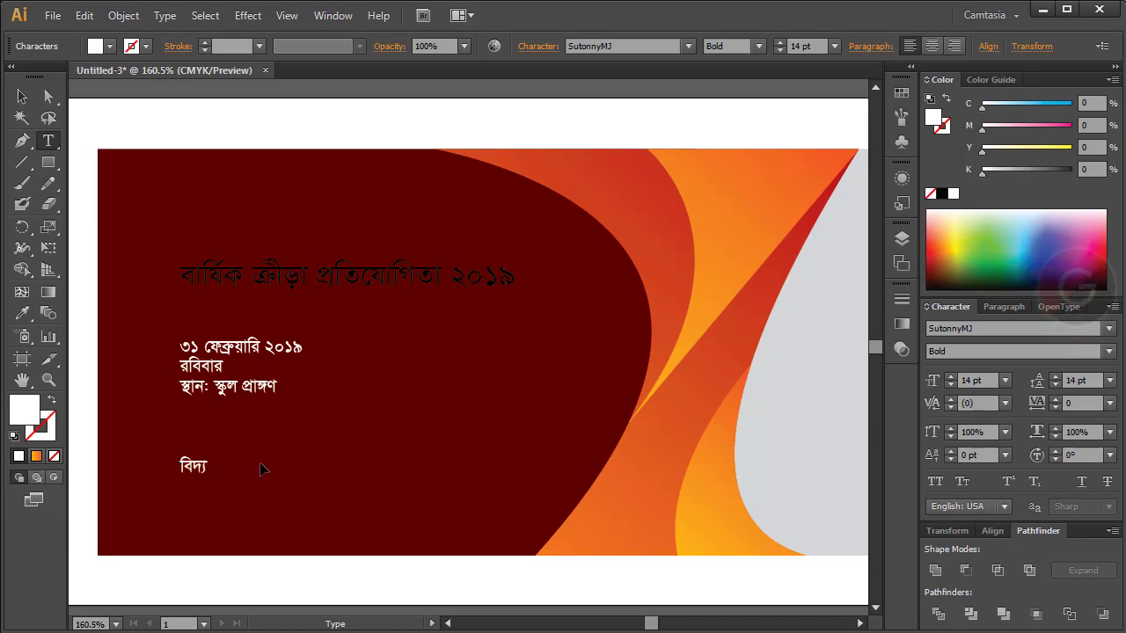
{"action": "type", "text": "য়ী সর"}
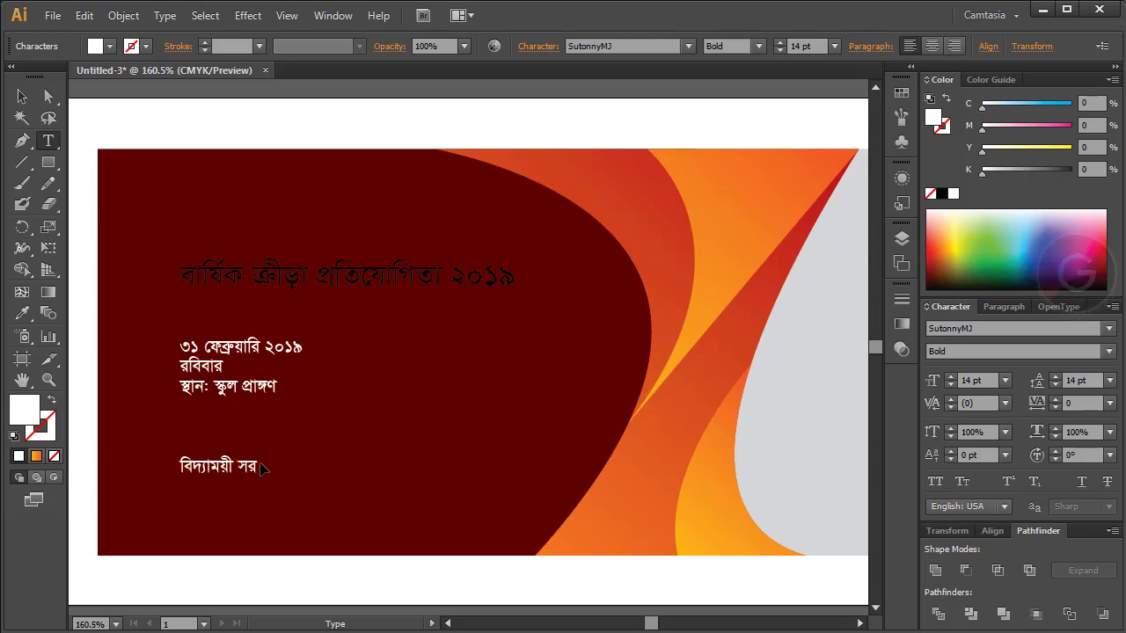
{"action": "type", "text": "ঃ বালিকা"}
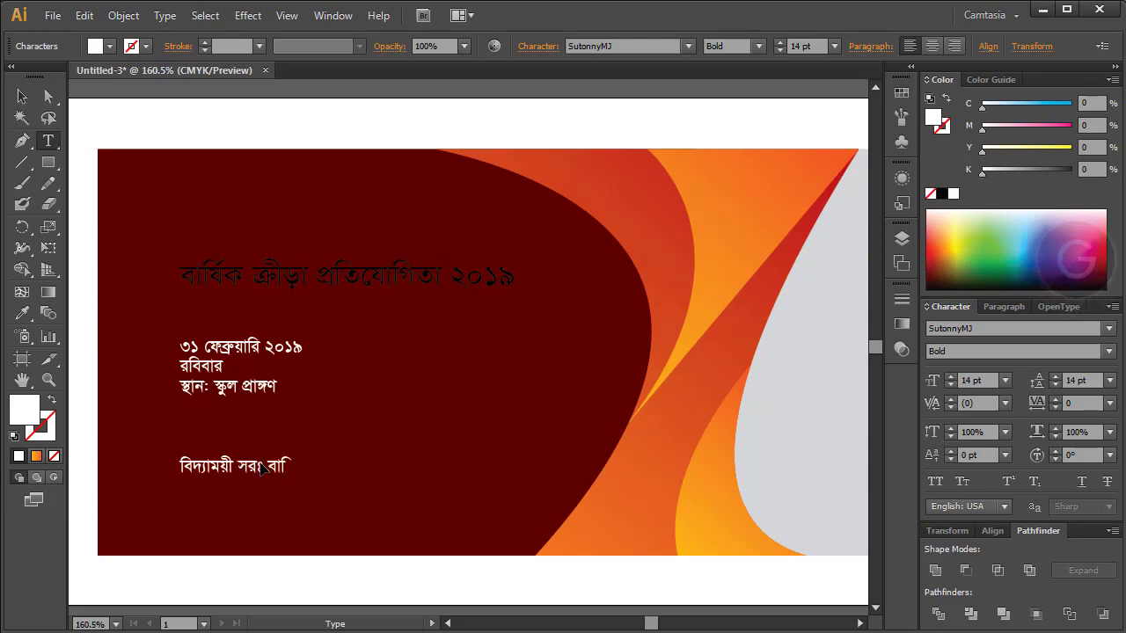
{"action": "type", "text": " উচ্চ বিদ্য"}
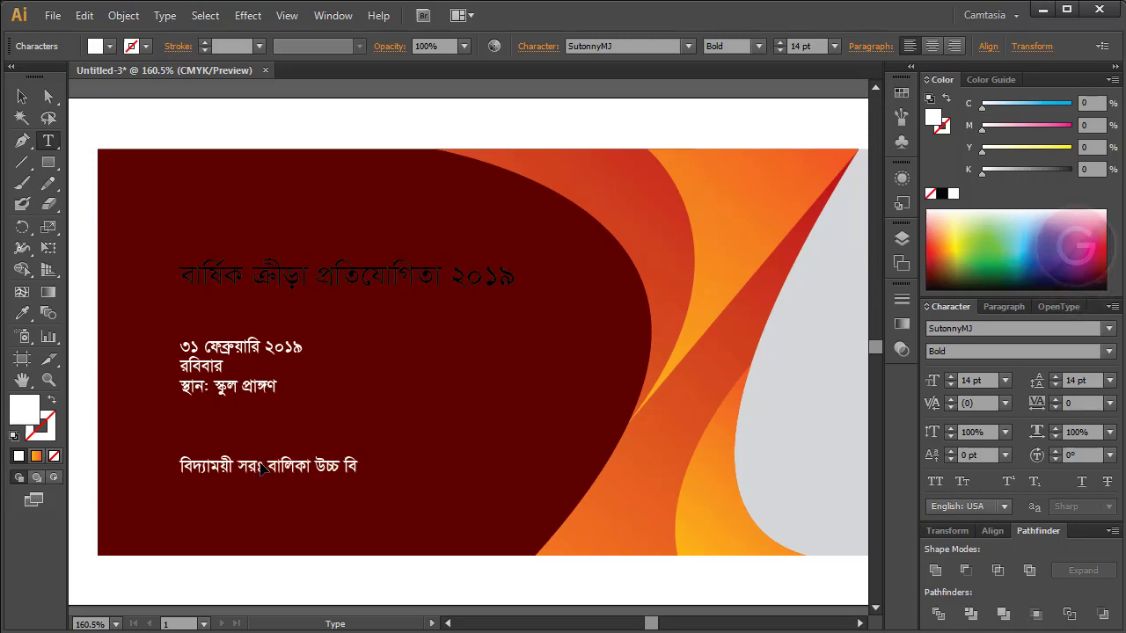
{"action": "type", "text": "ালয়"}
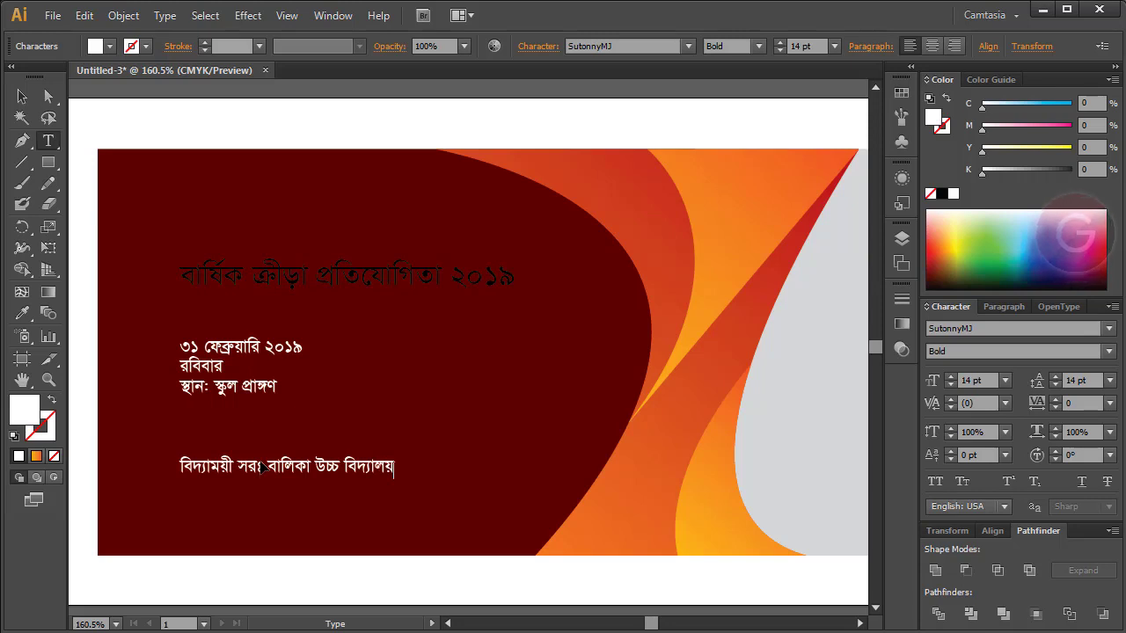
{"action": "key", "text": "Escape"}
{"action": "left_click_drag", "start_coordinate": [259, 475], "coordinate": [262, 497]}
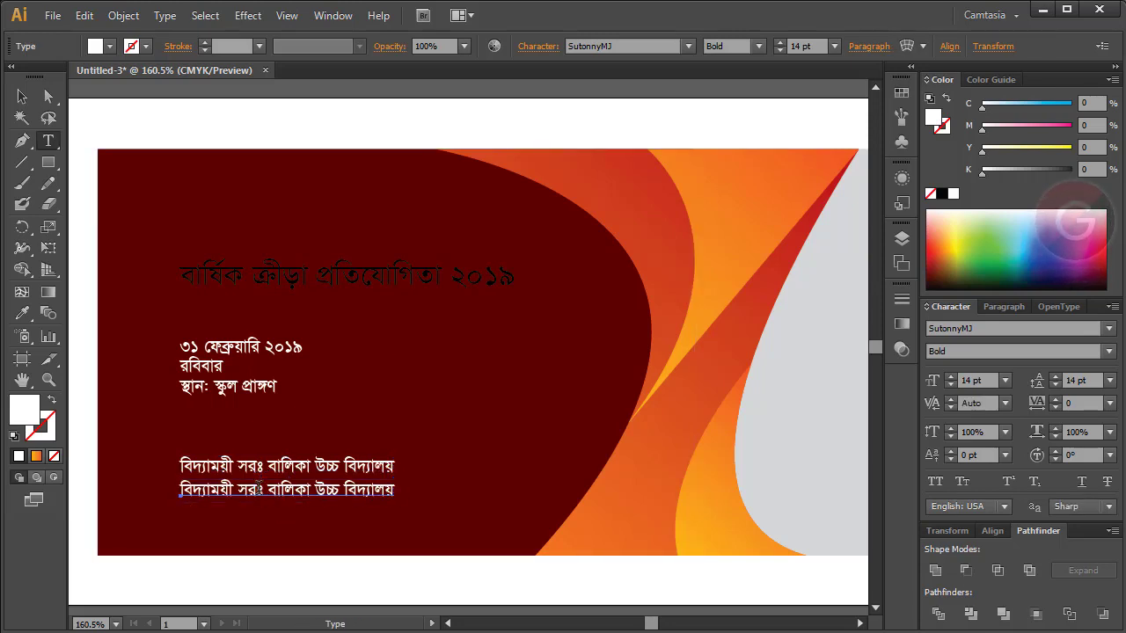
{"action": "double_click", "coordinate": [261, 492]}
Replace the duplicated line with ময়মনসিংহ, correcting its last character
{"action": "triple_click", "coordinate": [261, 494]}
{"action": "type", "text": "ম"}
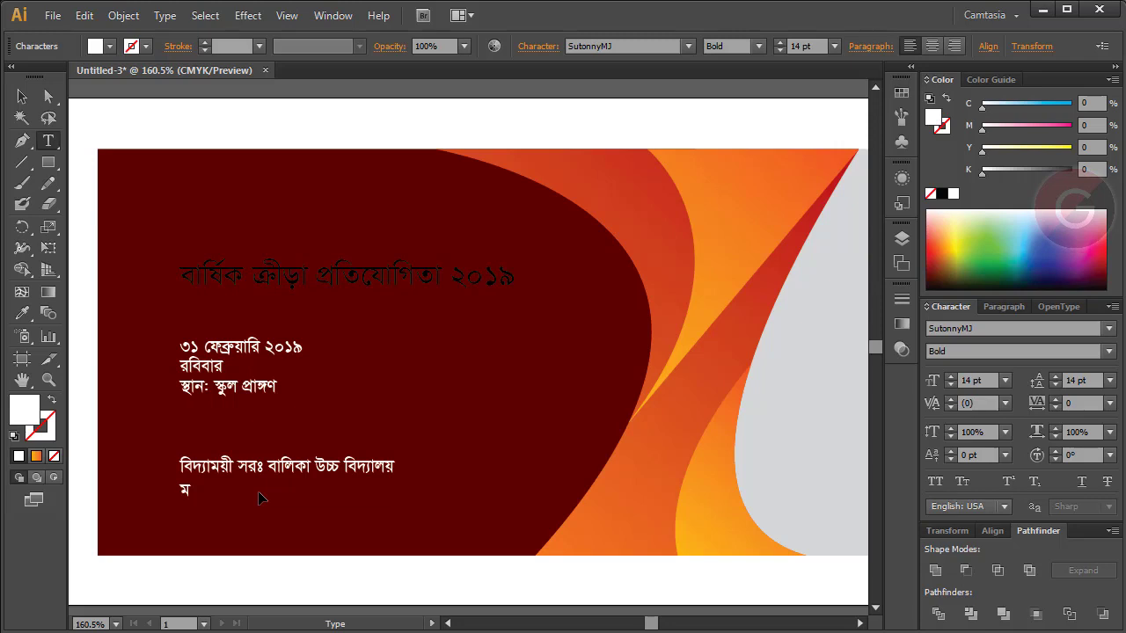
{"action": "type", "text": "য়মনসিংহ"}
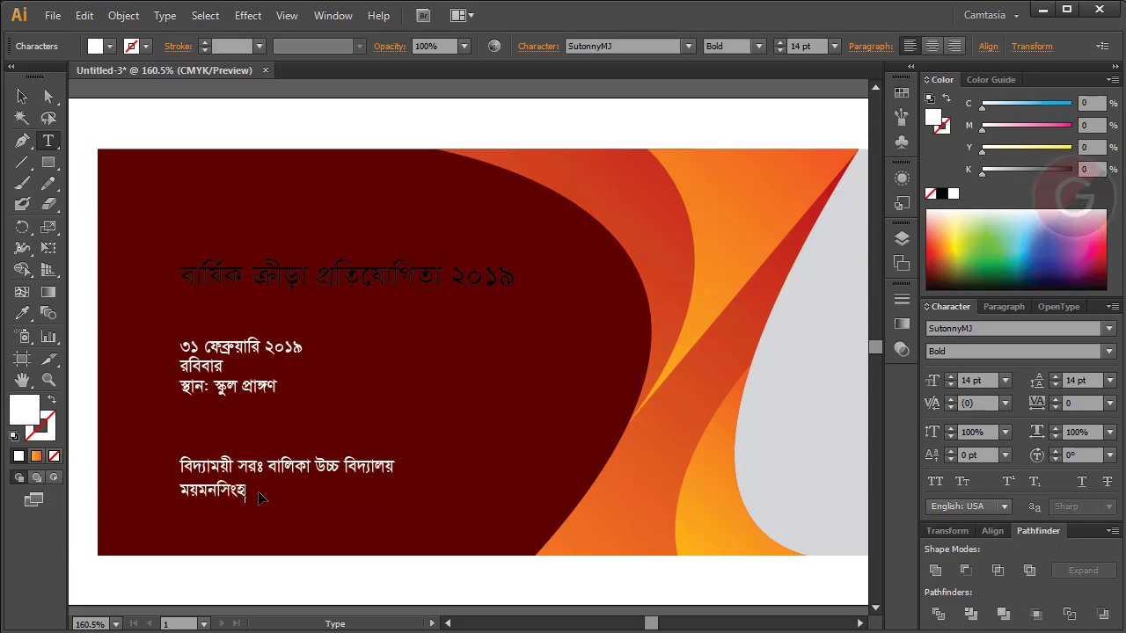
{"action": "key", "text": "BackSpace"}
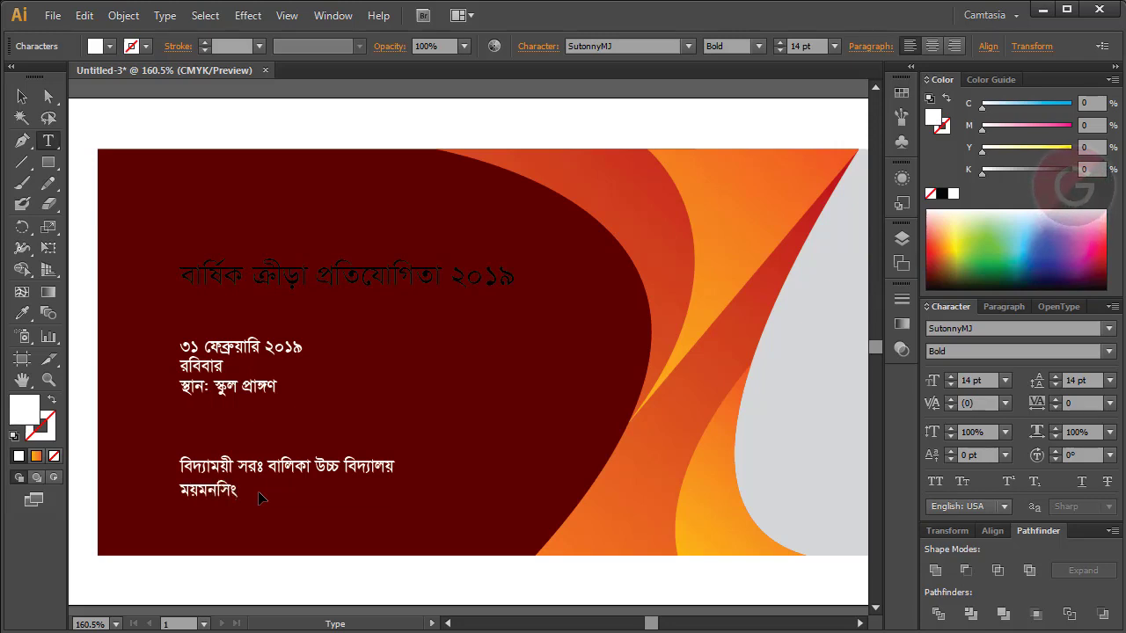
{"action": "type", "text": "হ"}
{"action": "key", "text": "BackSpace"}
{"action": "type", "text": "হ"}
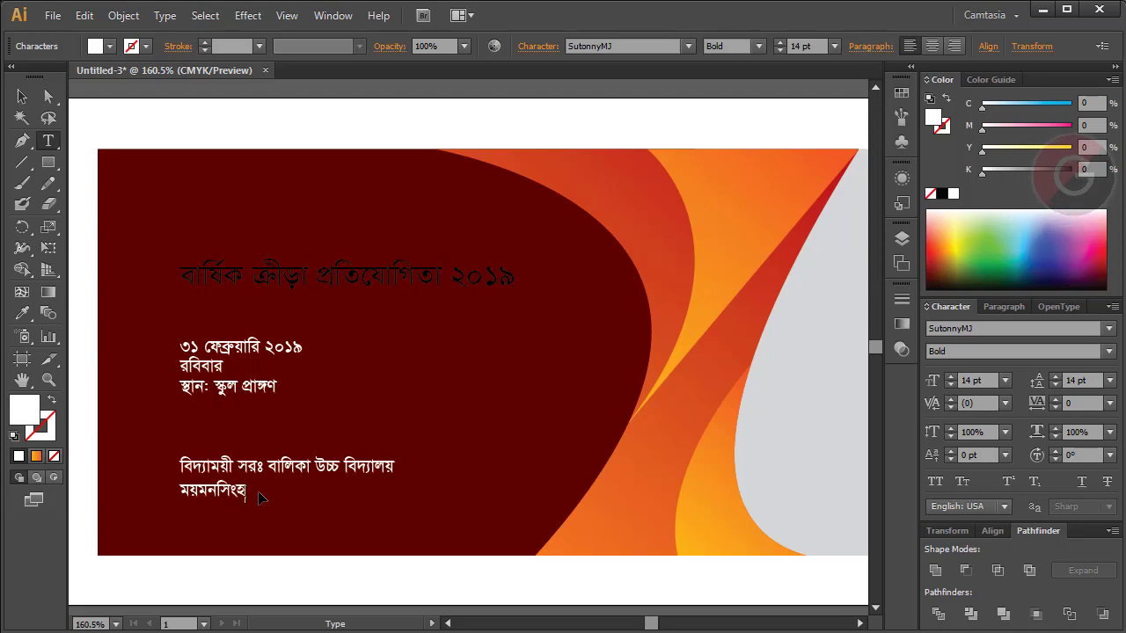
{"action": "left_click", "coordinate": [261, 498], "text": "ctrl"}
{"action": "left_click", "coordinate": [202, 387], "text": "ctrl"}
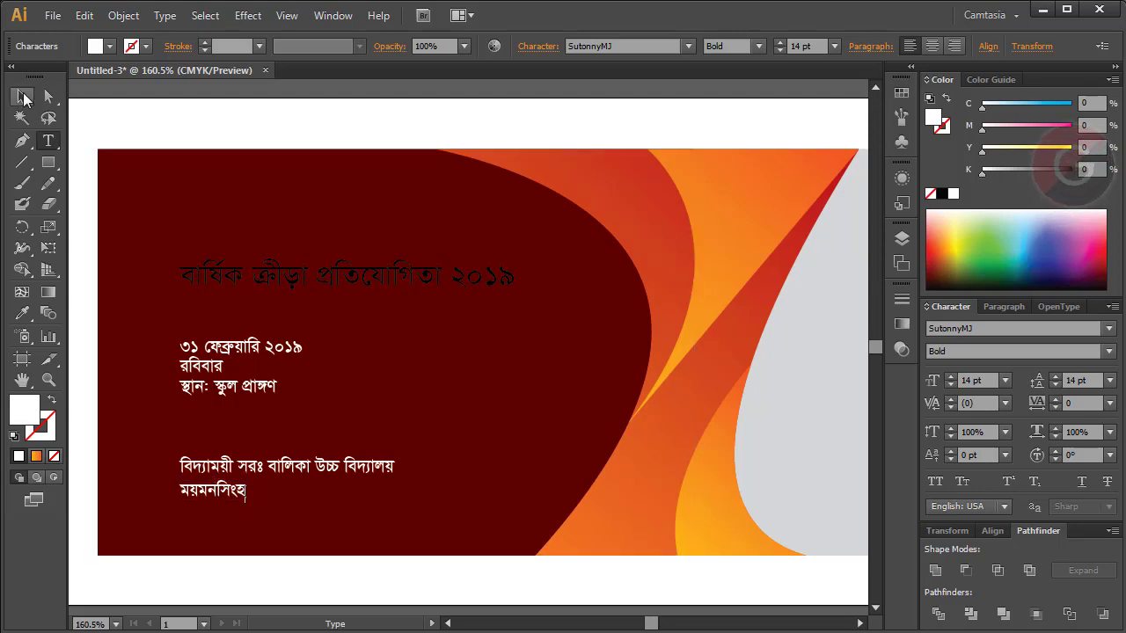
{"action": "left_click", "coordinate": [23, 100]}
Turn off Smart Guides, fit the artboard in the window, and unlock all artwork
{"action": "left_click", "coordinate": [132, 120]}
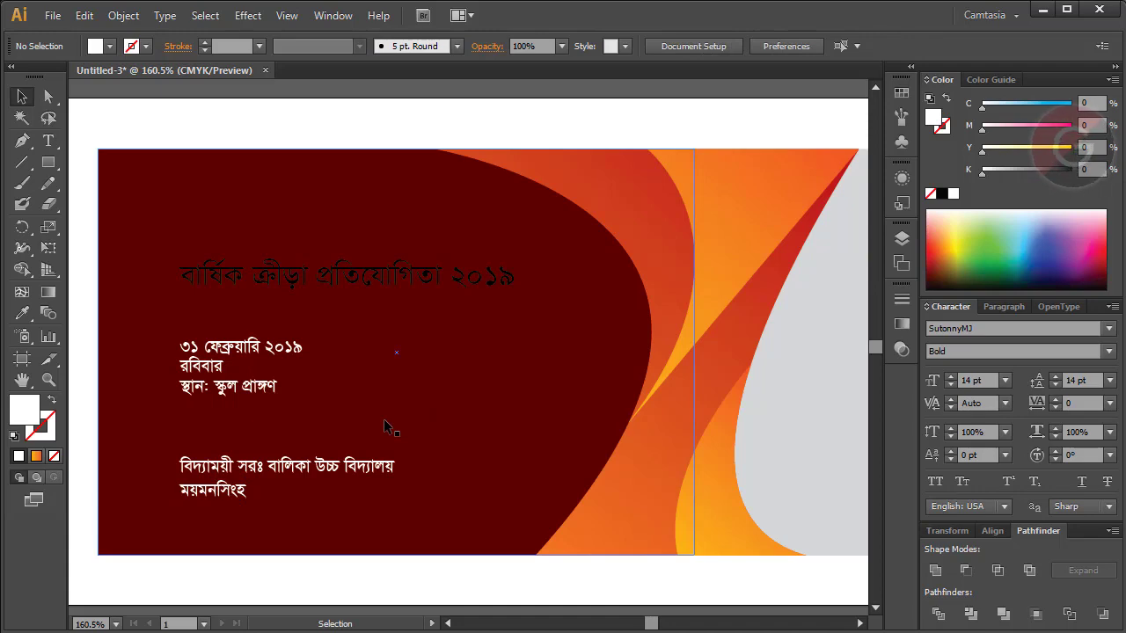
{"action": "left_click", "coordinate": [288, 16]}
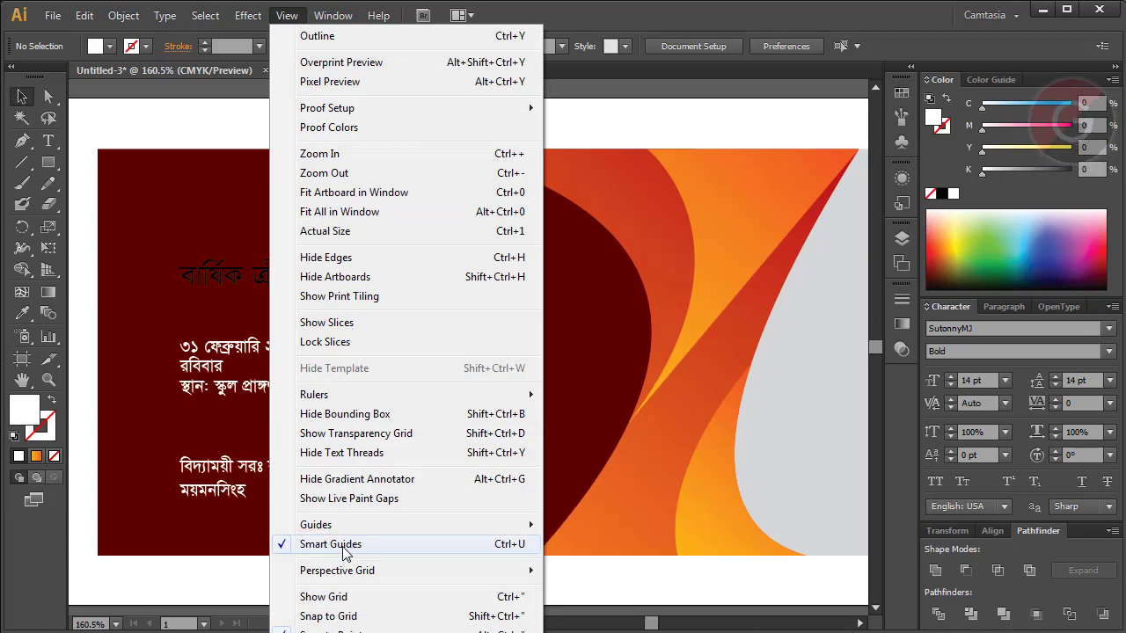
{"action": "left_click", "coordinate": [343, 547]}
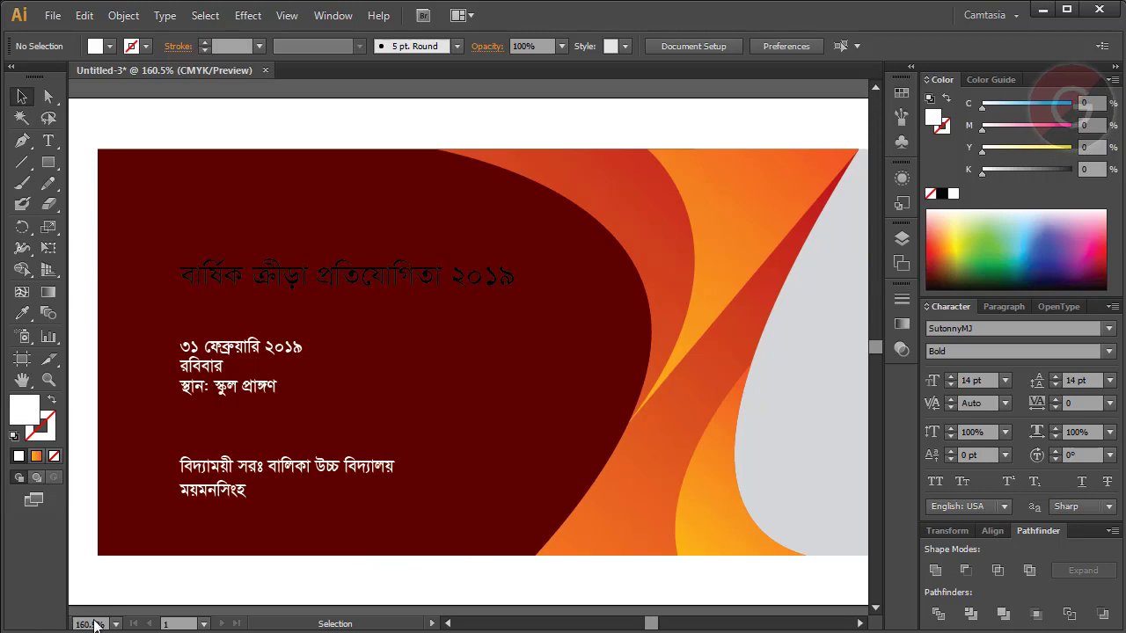
{"action": "left_click", "coordinate": [119, 625]}
{"action": "left_click", "coordinate": [145, 607]}
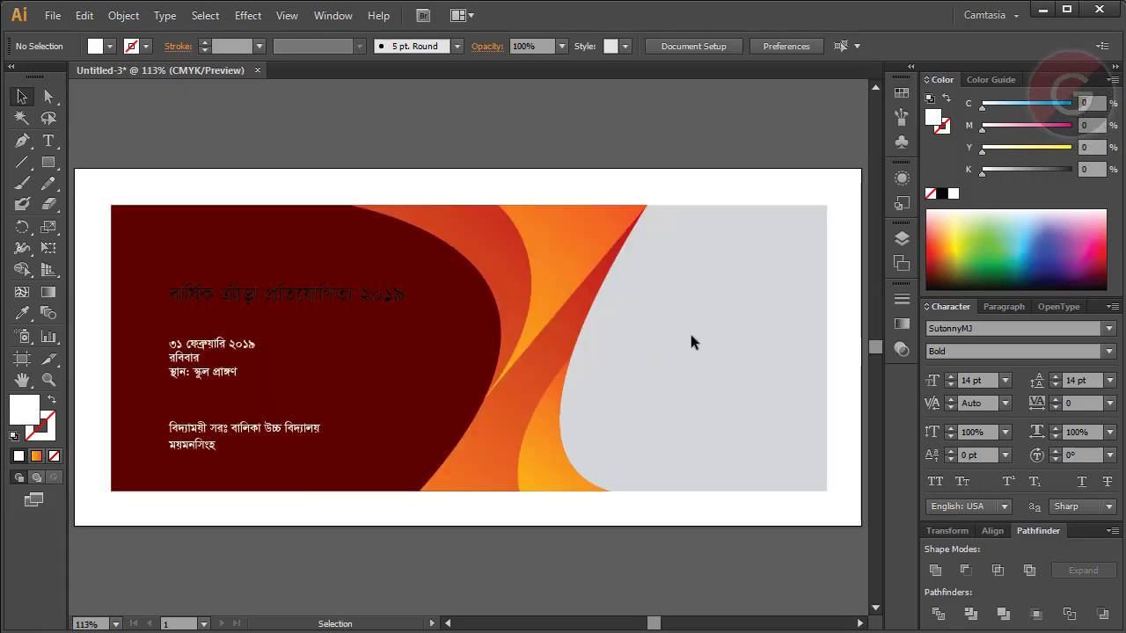
{"action": "left_click", "coordinate": [121, 16]}
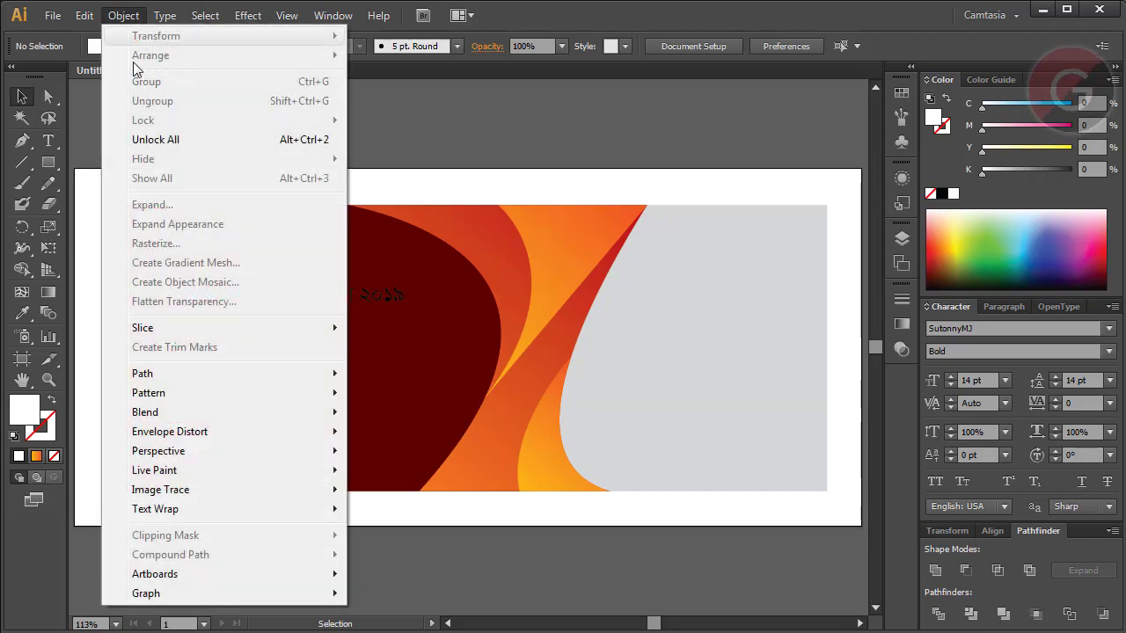
{"action": "left_click", "coordinate": [148, 139]}
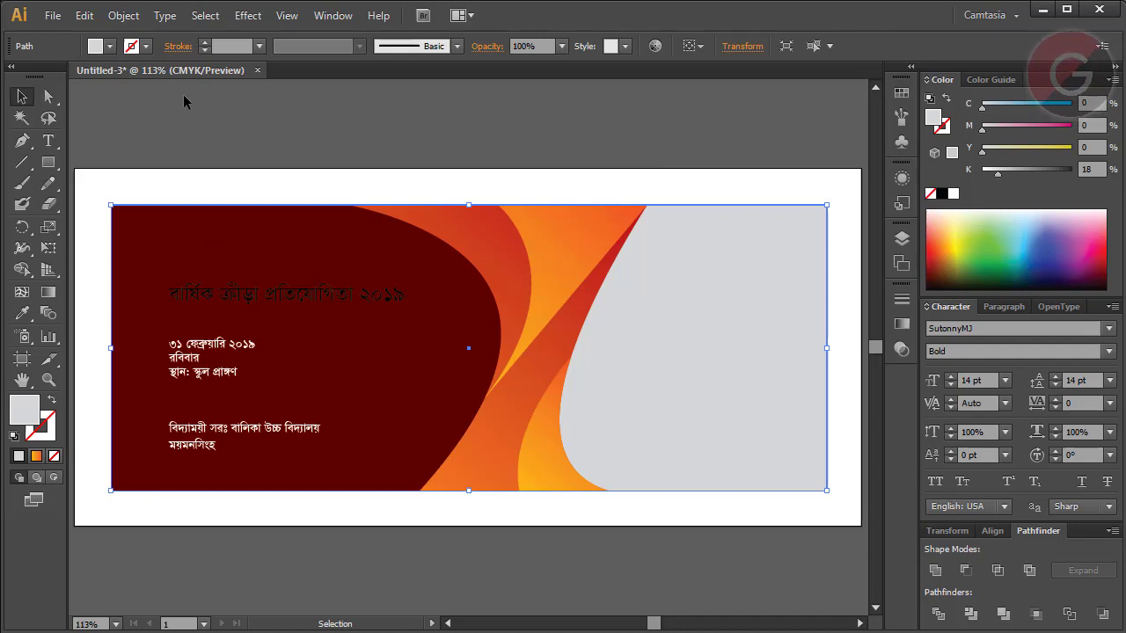
Create a -0.4 in inset offset path from the banner background
{"action": "left_click", "coordinate": [123, 17]}
{"action": "mouse_move", "coordinate": [198, 394]}
{"action": "mouse_move", "coordinate": [213, 374]}
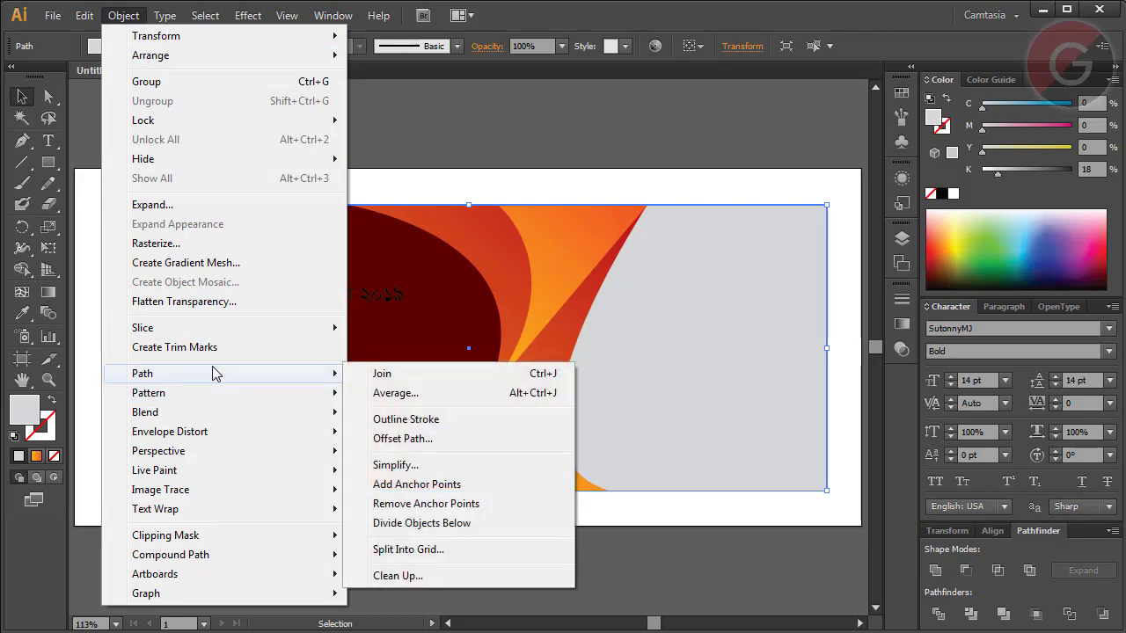
{"action": "left_click", "coordinate": [122, 16]}
{"action": "left_click", "coordinate": [121, 16]}
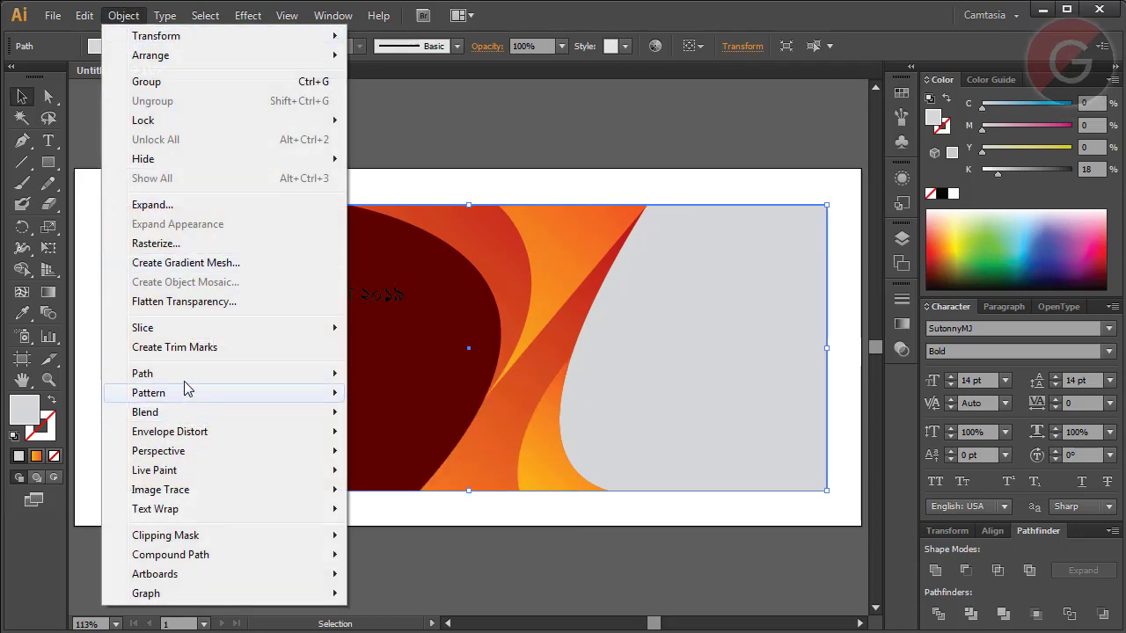
{"action": "mouse_move", "coordinate": [188, 378]}
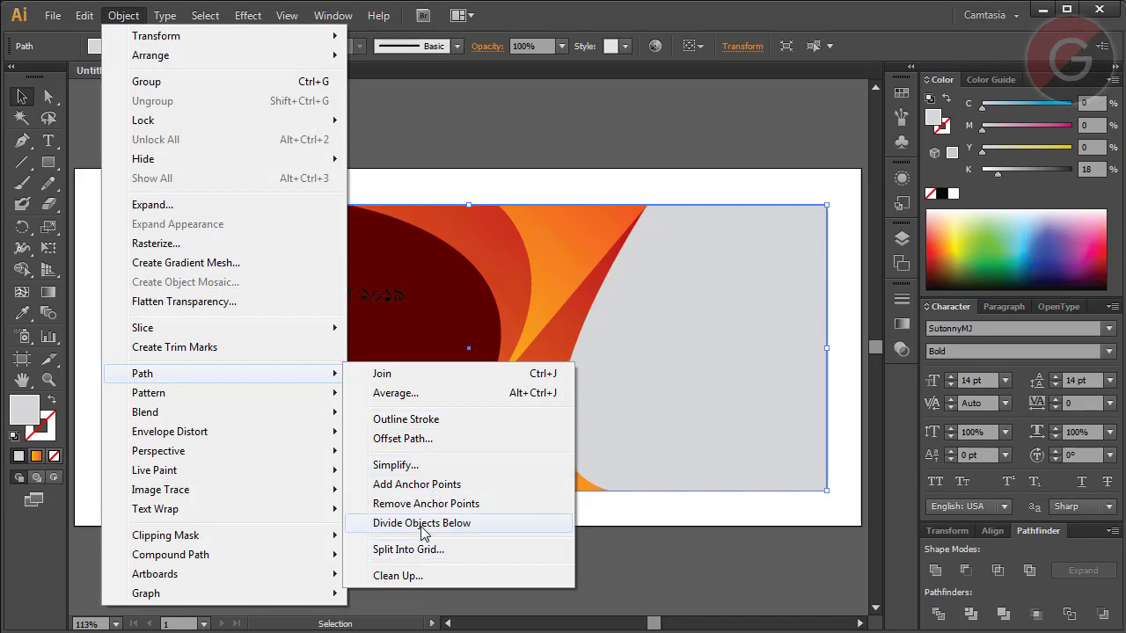
{"action": "left_click", "coordinate": [416, 442]}
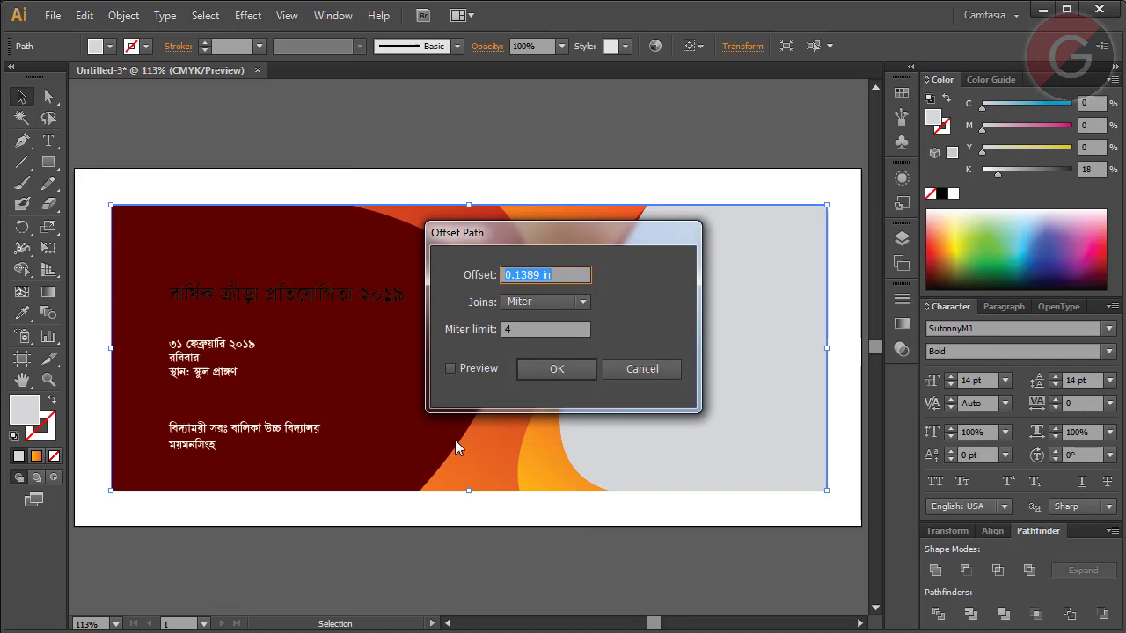
{"action": "left_click", "coordinate": [468, 371]}
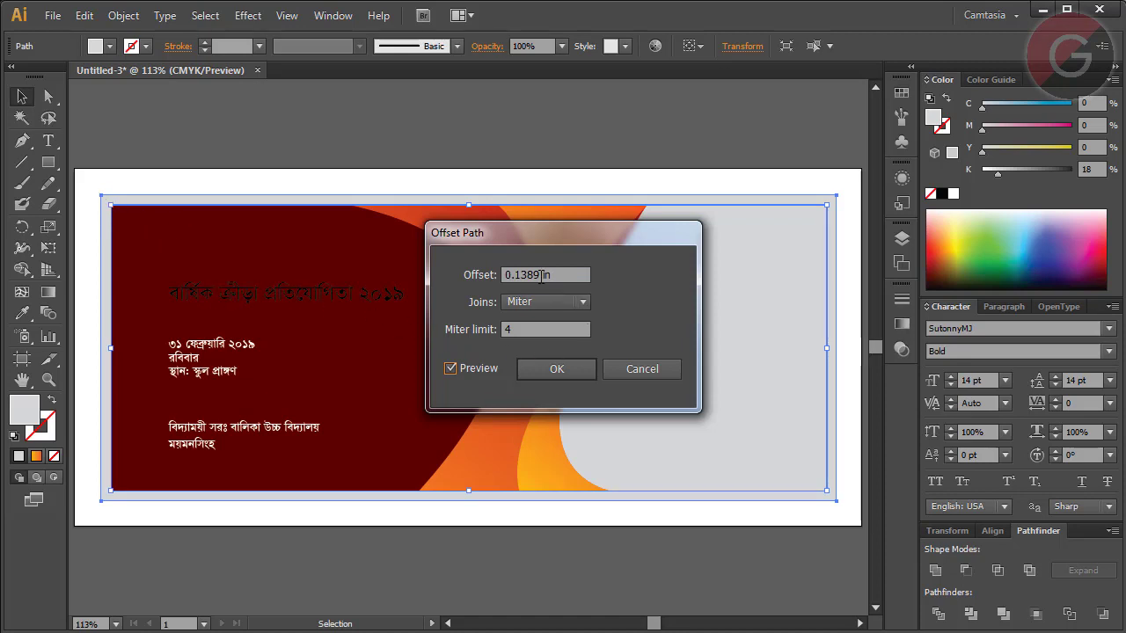
{"action": "left_click", "coordinate": [509, 275]}
{"action": "key", "text": "Home"}
{"action": "type", "text": "-"}
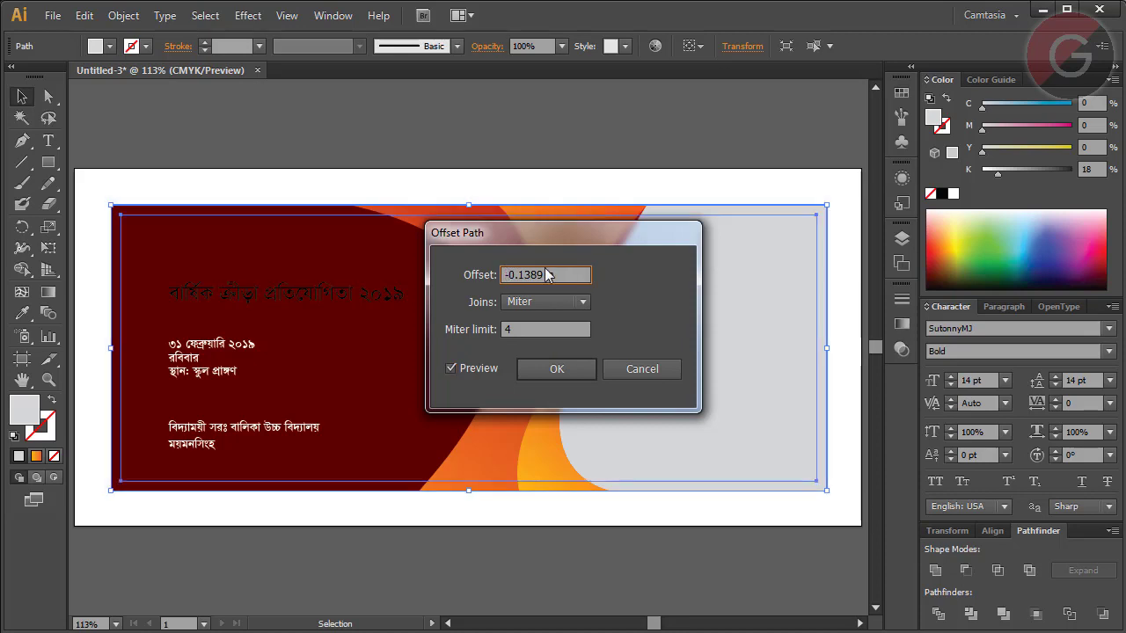
{"action": "key", "text": "Right"}
{"action": "key", "text": "Right"}
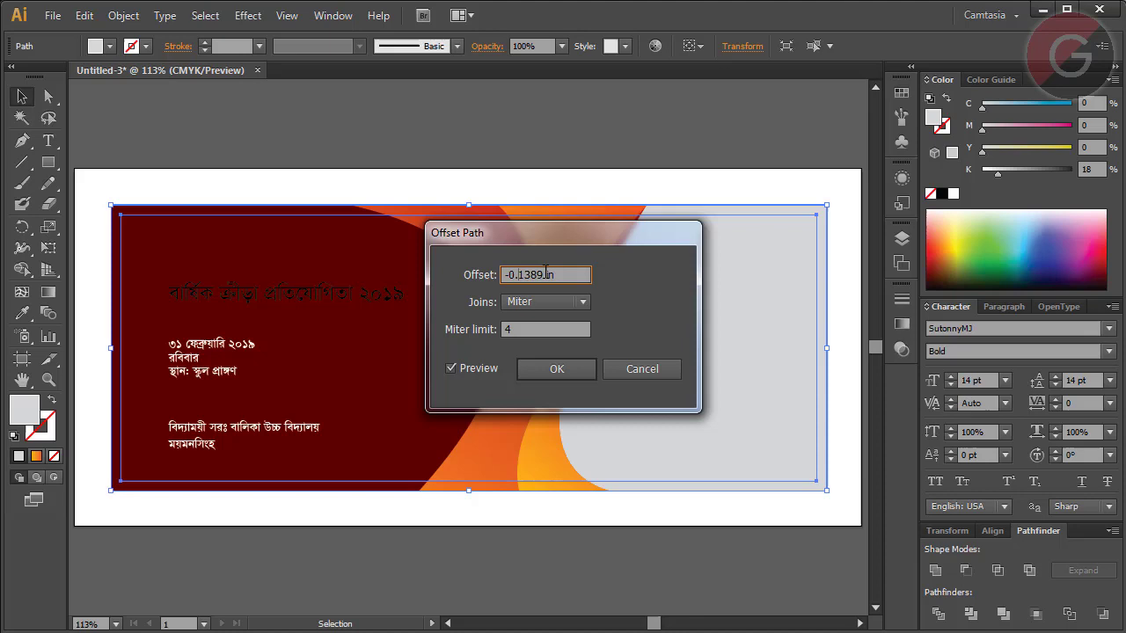
{"action": "key", "text": "shift+Right"}
{"action": "key", "text": "shift+Right"}
{"action": "type", "text": "2"}
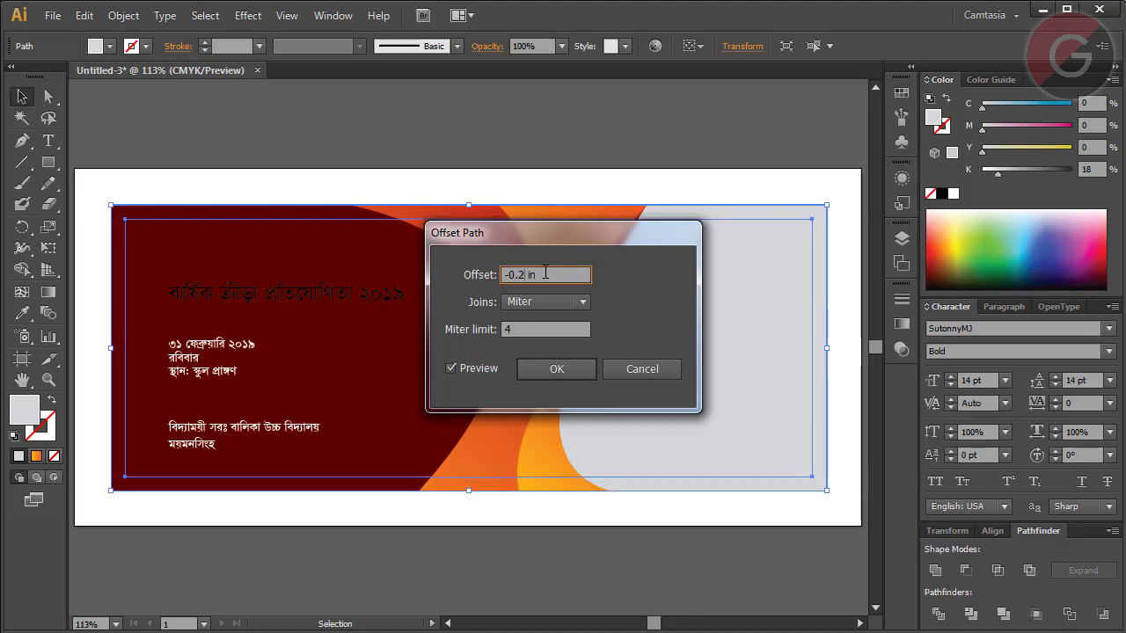
{"action": "type", "text": "5"}
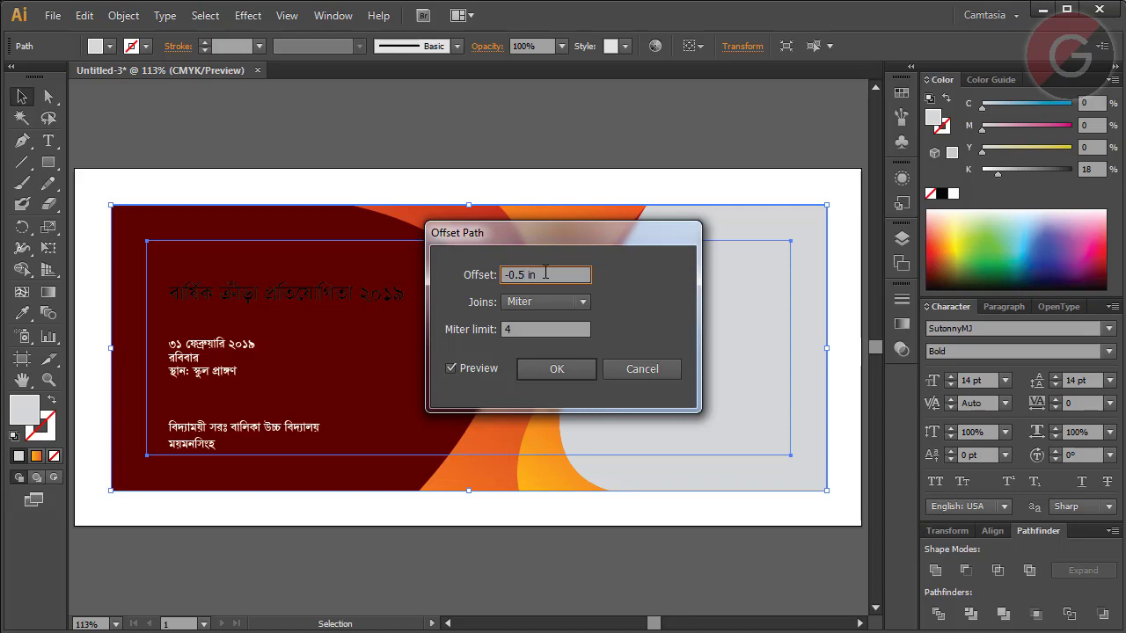
{"action": "type", "text": "4"}
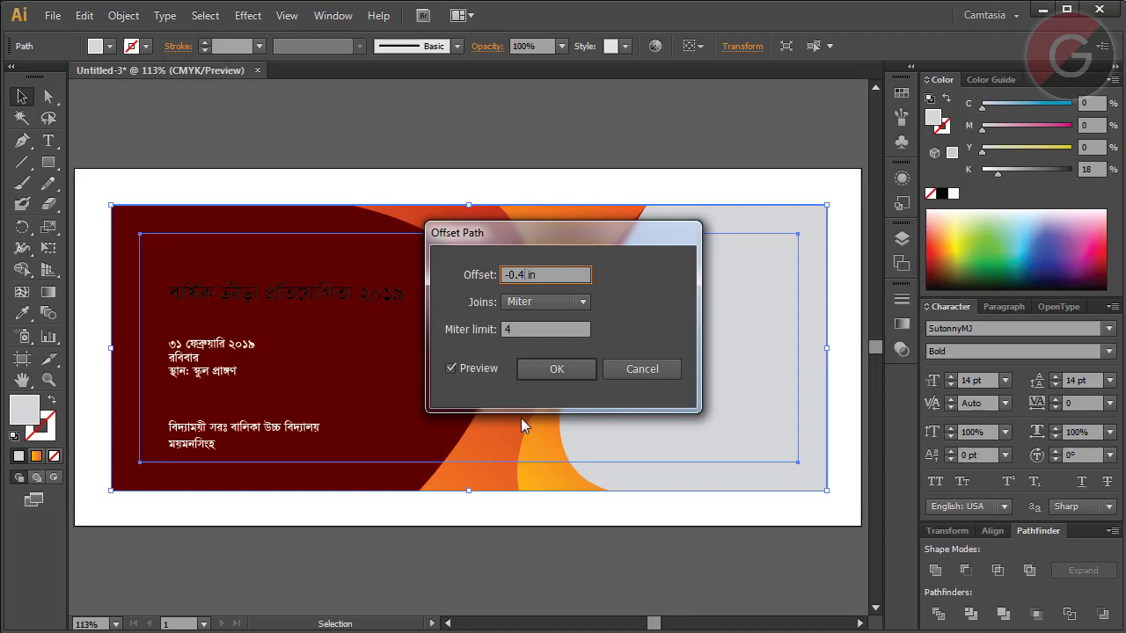
{"action": "left_click", "coordinate": [555, 374]}
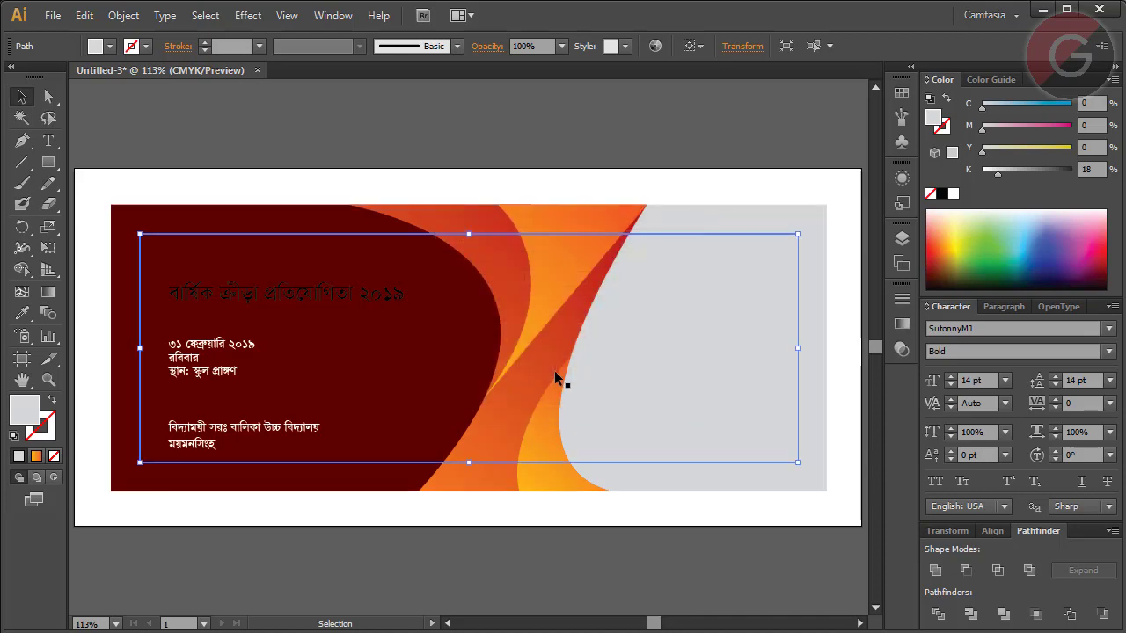
Turn the inset outline into a guide and lock the background curve shapes
{"action": "key", "text": "ctrl+shift+a"}
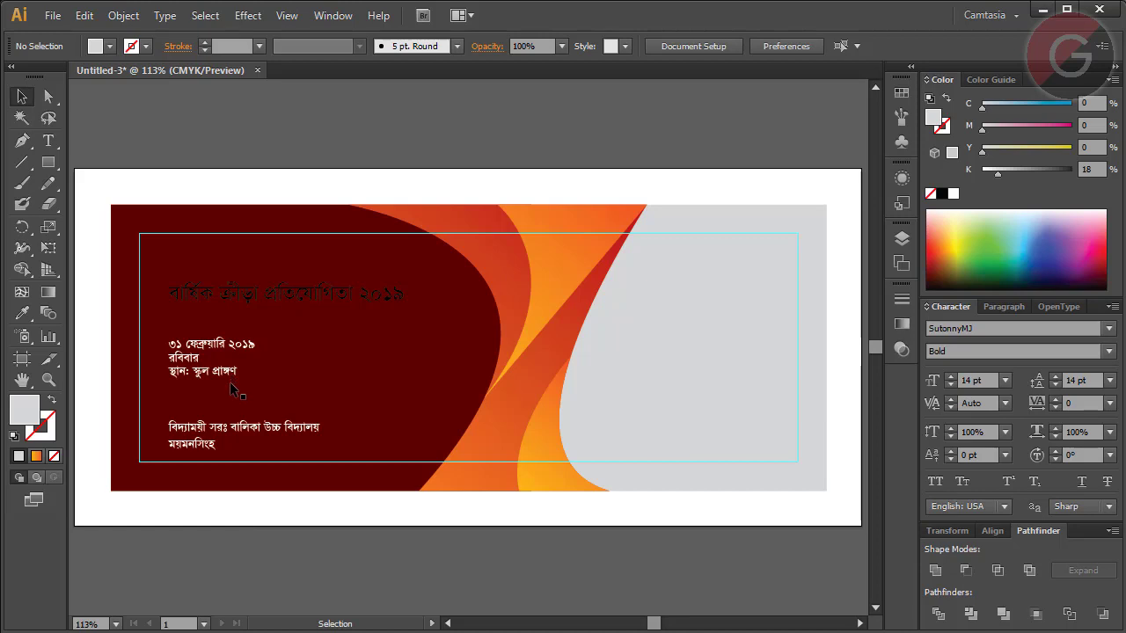
{"action": "left_click", "coordinate": [204, 444]}
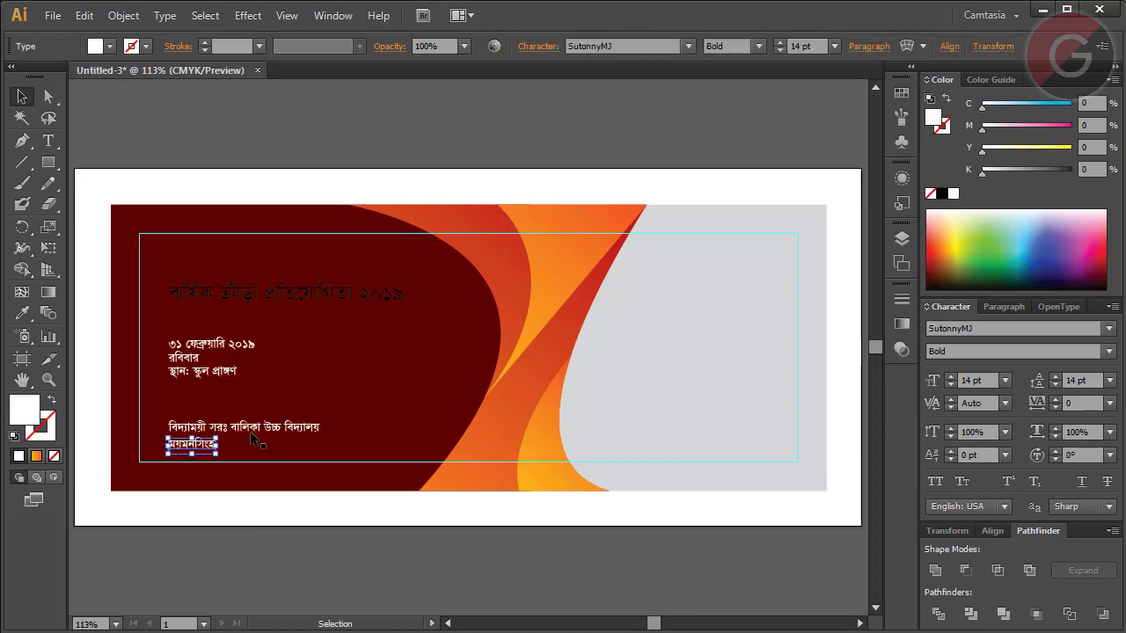
{"action": "left_click_drag", "start_coordinate": [206, 439], "coordinate": [214, 453]}
{"action": "key", "text": "ctrl+z"}
{"action": "left_click_drag", "start_coordinate": [735, 540], "coordinate": [397, 257]}
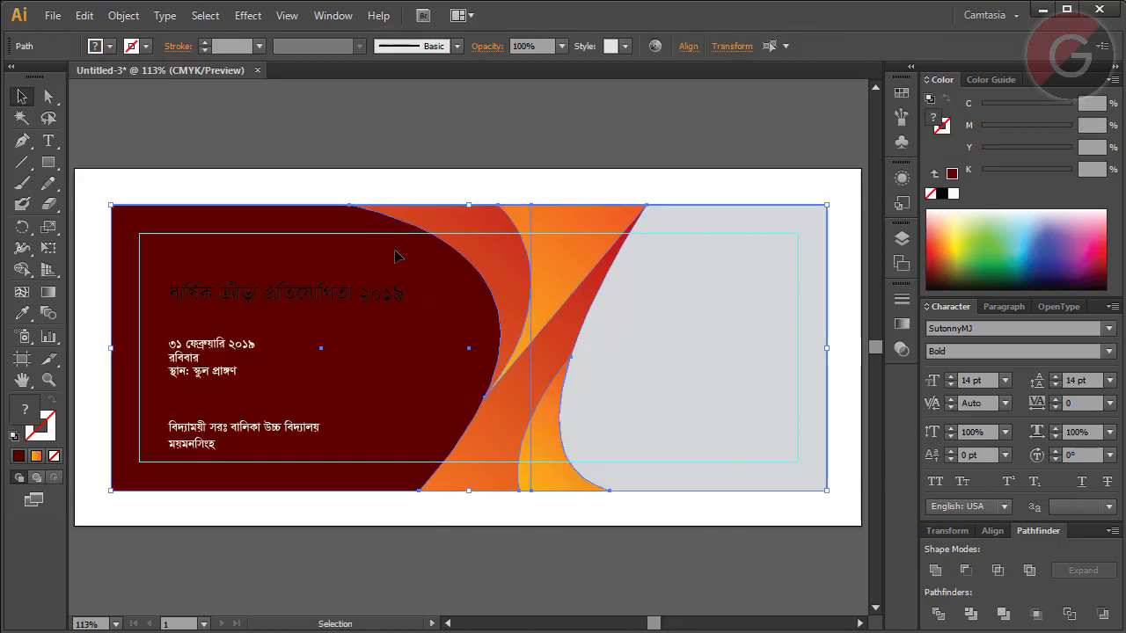
{"action": "left_click", "coordinate": [113, 21]}
{"action": "mouse_move", "coordinate": [132, 120]}
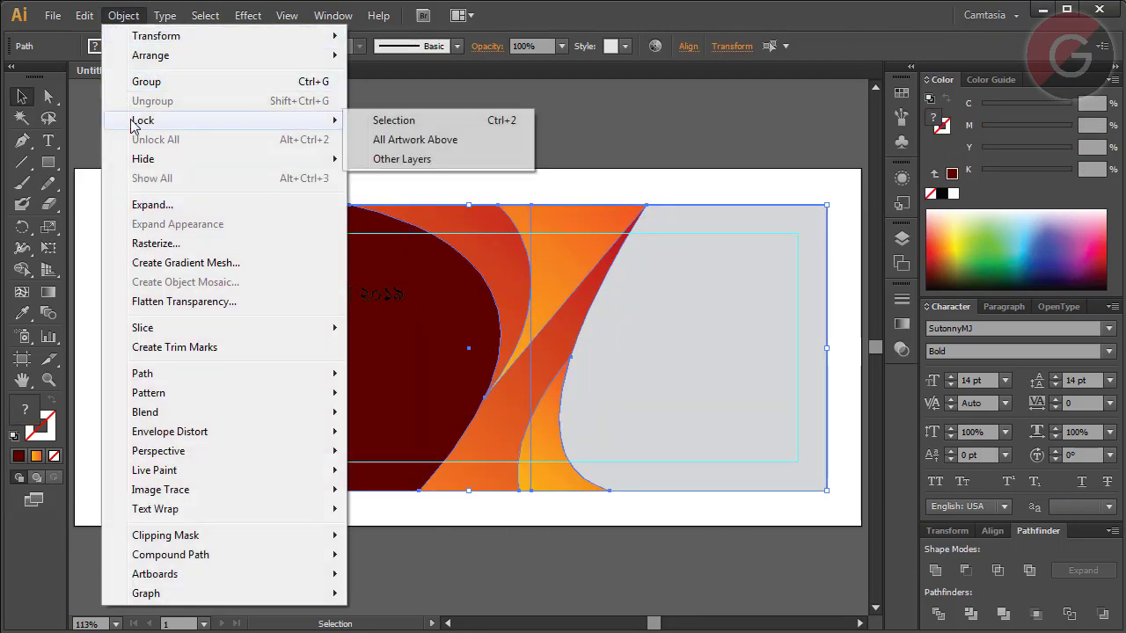
{"action": "left_click", "coordinate": [375, 127]}
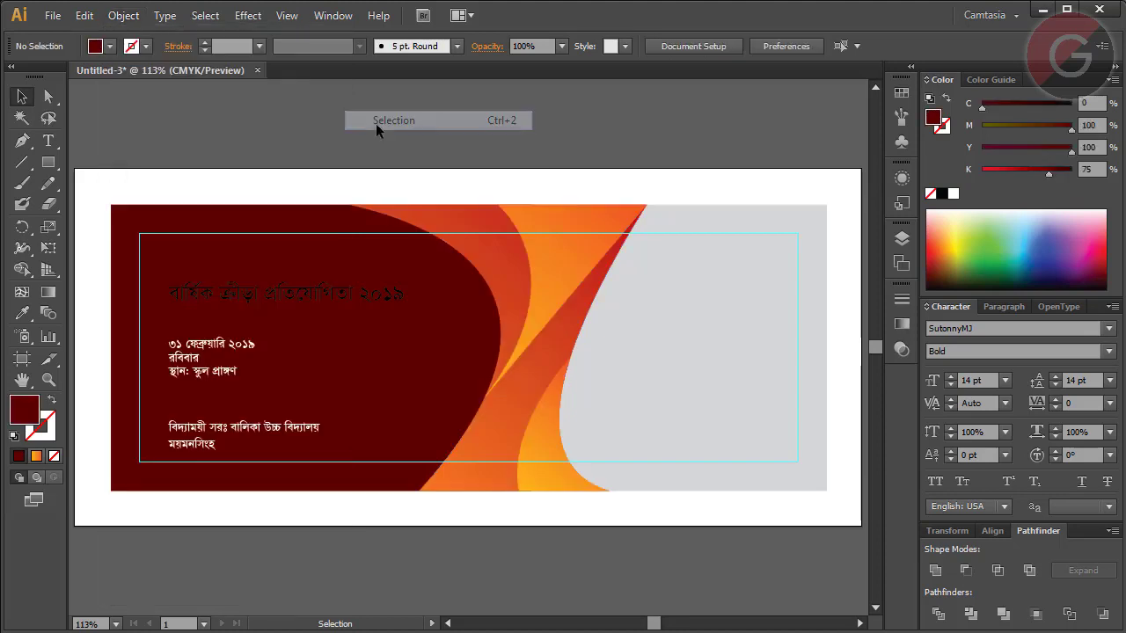
{"action": "left_click", "coordinate": [48, 379]}
{"action": "left_click_drag", "start_coordinate": [95, 187], "coordinate": [545, 525]}
Lower the ময়মনসিংহ line slightly and space its letters as ম য় ম ন সি ং হ
{"action": "key", "text": "v"}
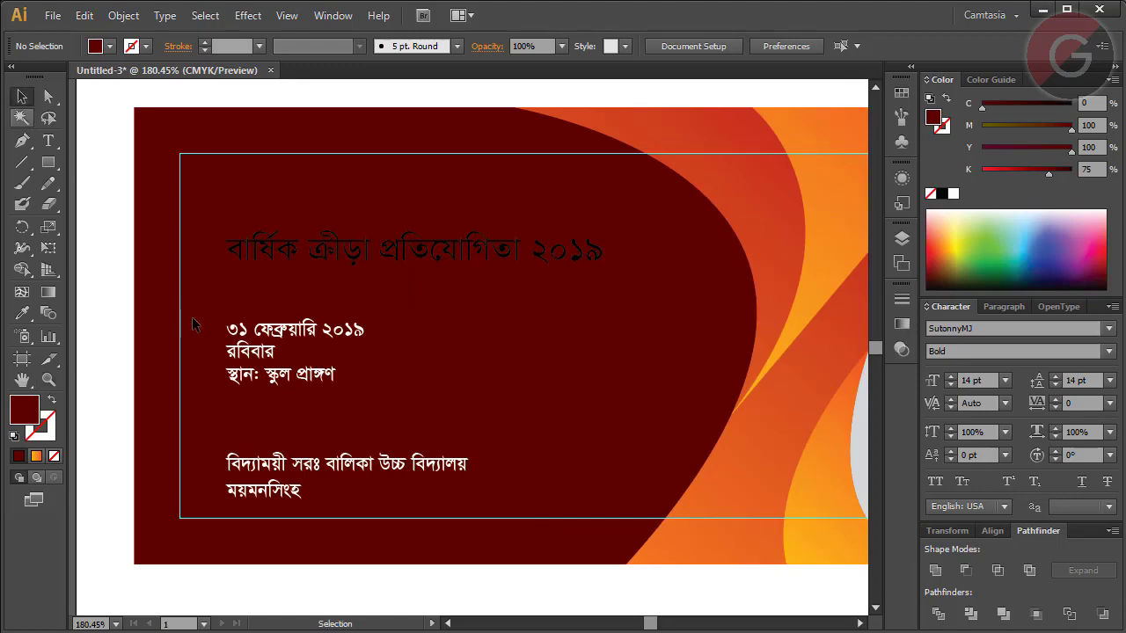
{"action": "left_click_drag", "start_coordinate": [288, 508], "coordinate": [285, 524]}
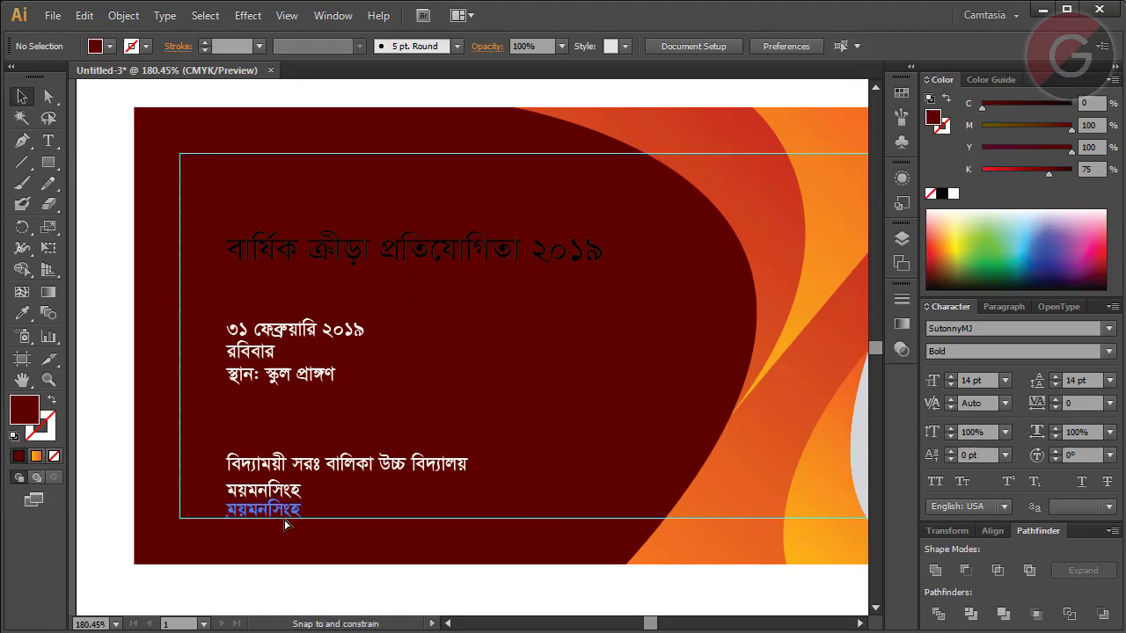
{"action": "left_click_drag", "start_coordinate": [284, 524], "coordinate": [284, 525]}
{"action": "double_click", "coordinate": [239, 518]}
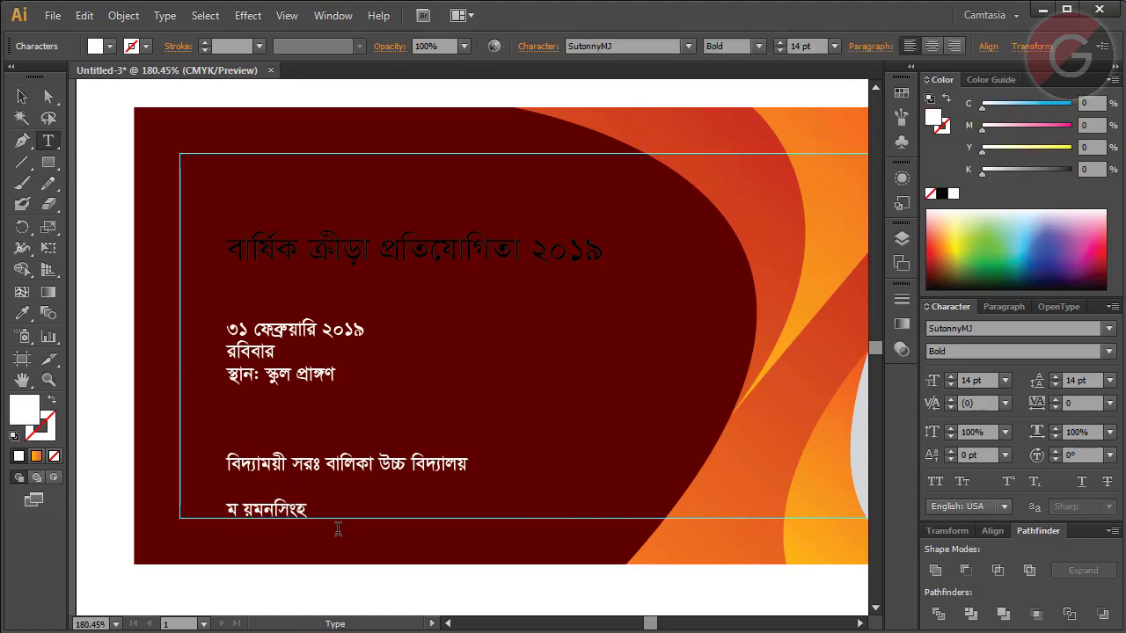
{"action": "key", "text": "Right"}
{"action": "key", "text": "Right"}
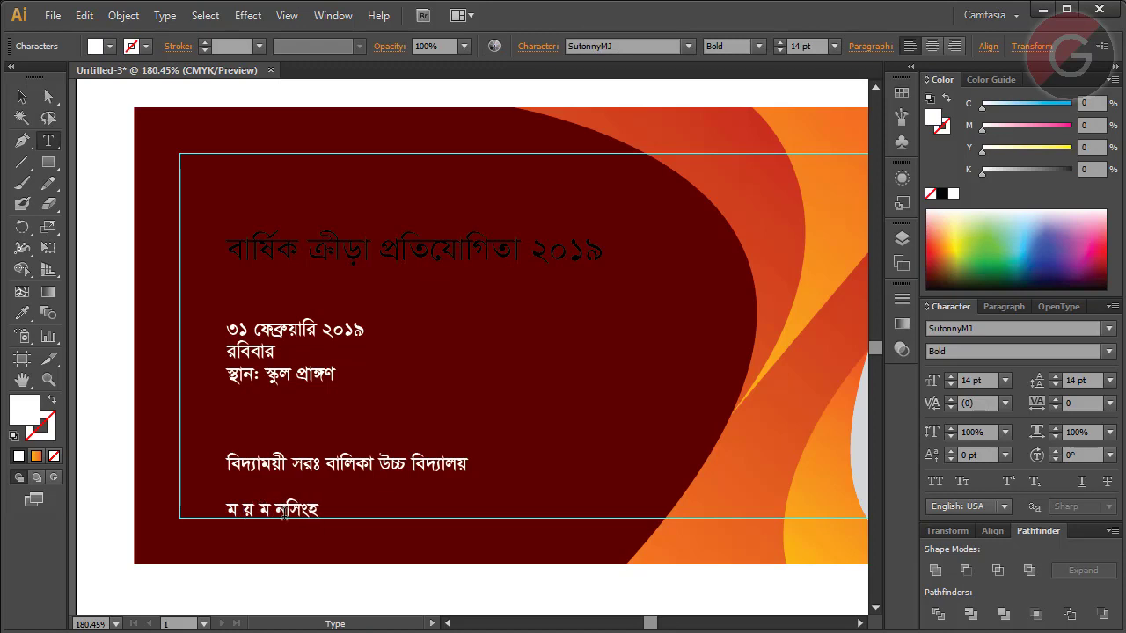
{"action": "key", "text": "Right"}
{"action": "key", "text": "Right"}
{"action": "key", "text": "Right"}
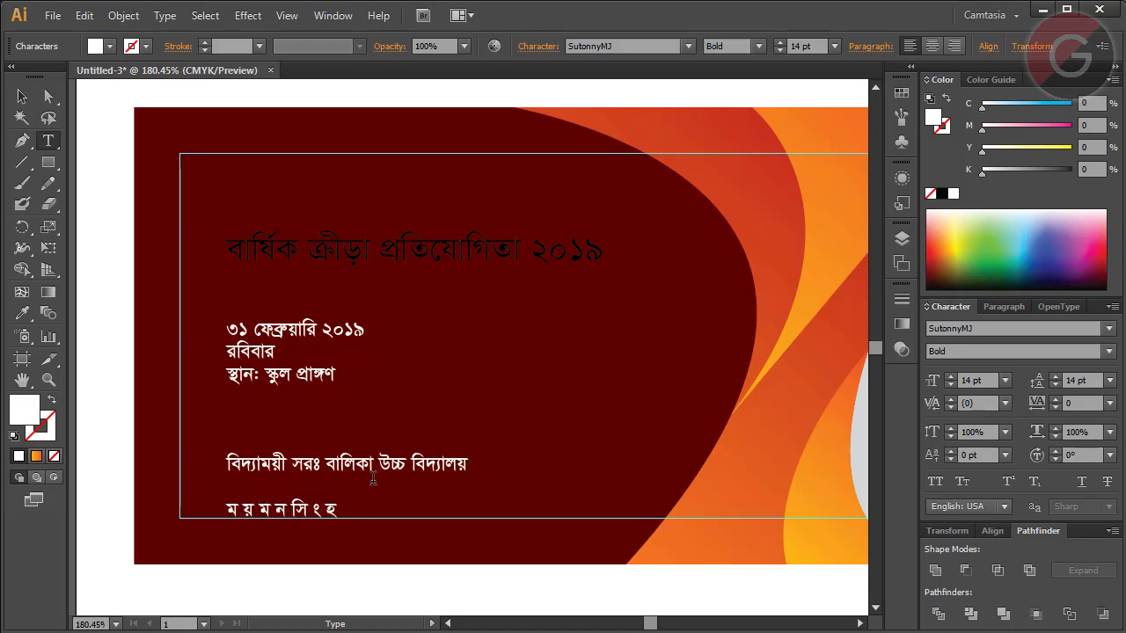
{"action": "left_click", "coordinate": [22, 104]}
{"action": "left_click", "coordinate": [348, 470]}
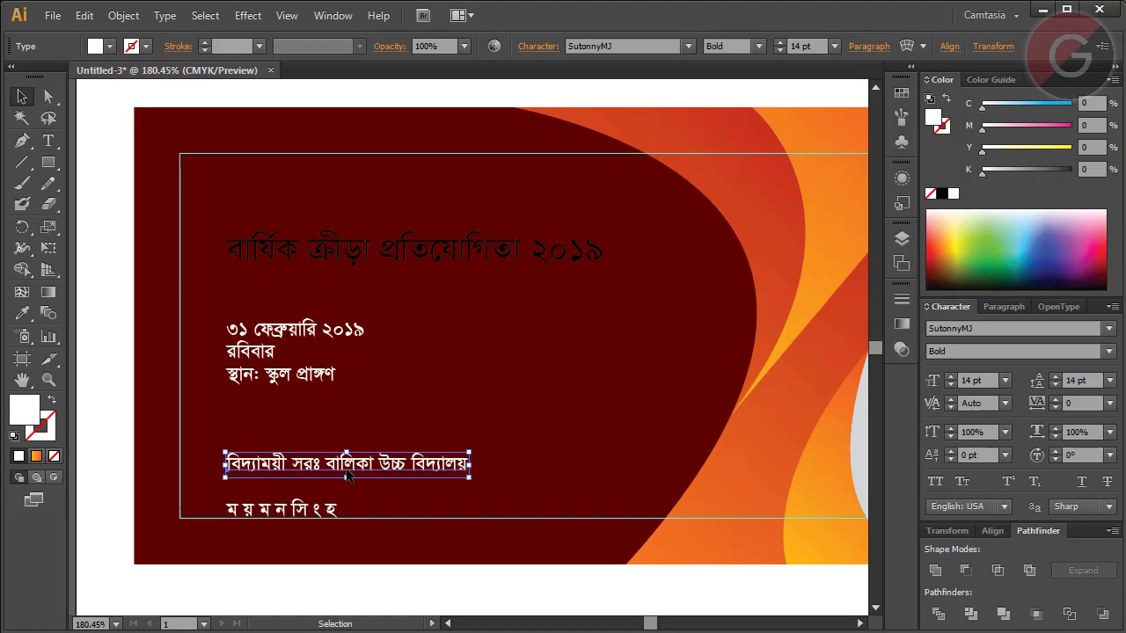
Set the school name line's font size to 22 pt
{"action": "left_click", "coordinate": [971, 380]}
{"action": "type", "text": "19"}
{"action": "key", "text": "Return"}
{"action": "key", "text": "Up"}
{"action": "key", "text": "Up"}
{"action": "key", "text": "Up"}
{"action": "key", "text": "Up"}
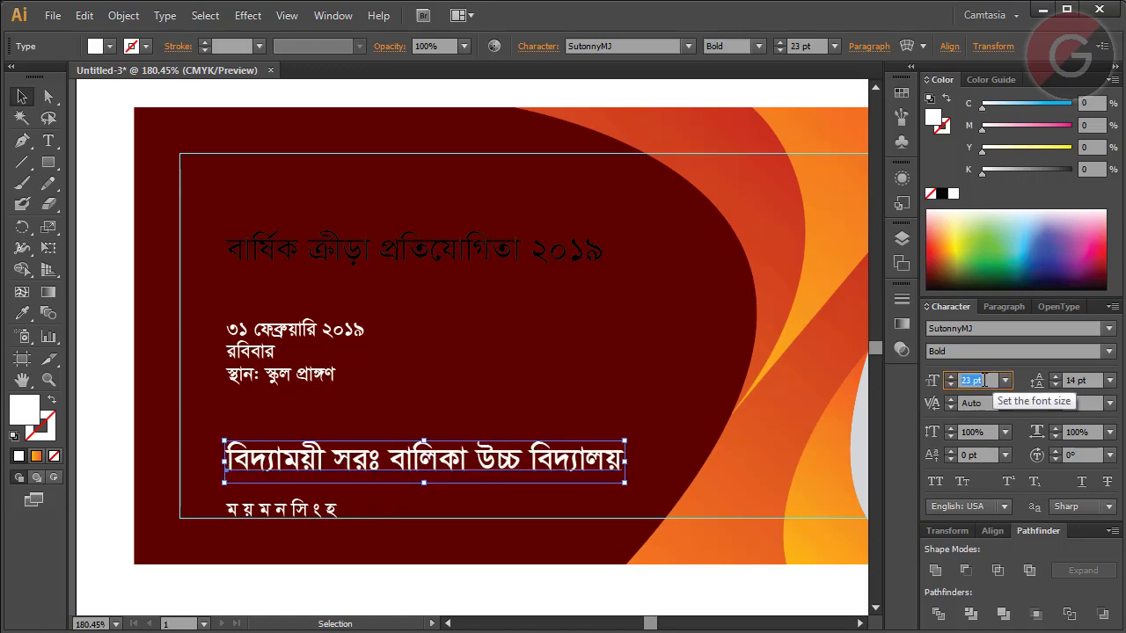
{"action": "key", "text": "Down"}
{"action": "key", "text": "Down"}
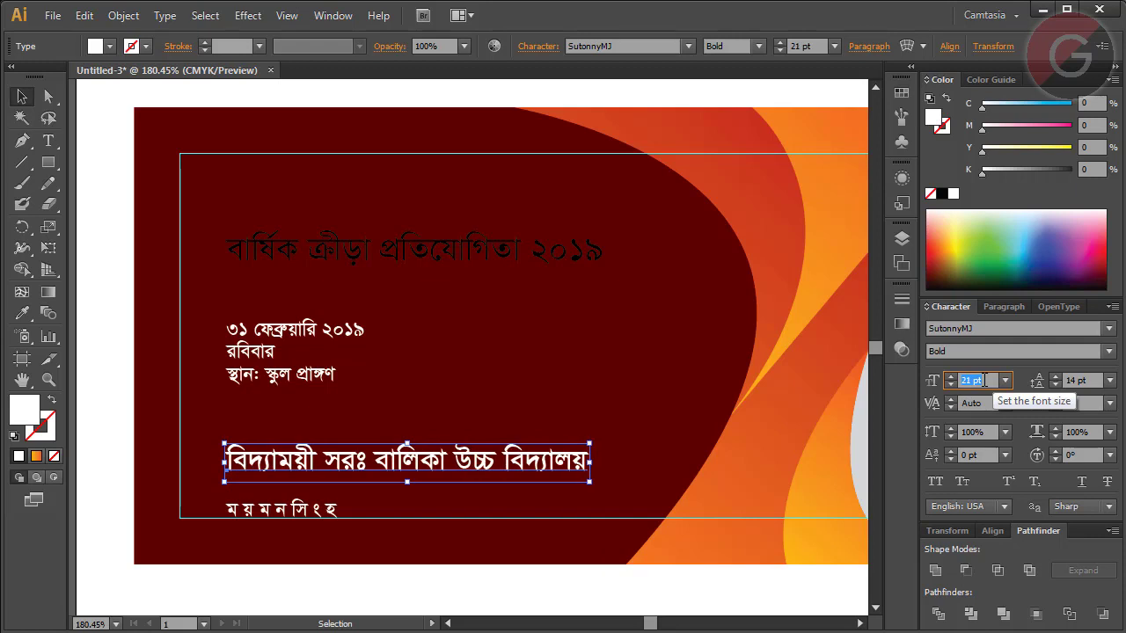
{"action": "key", "text": "Up"}
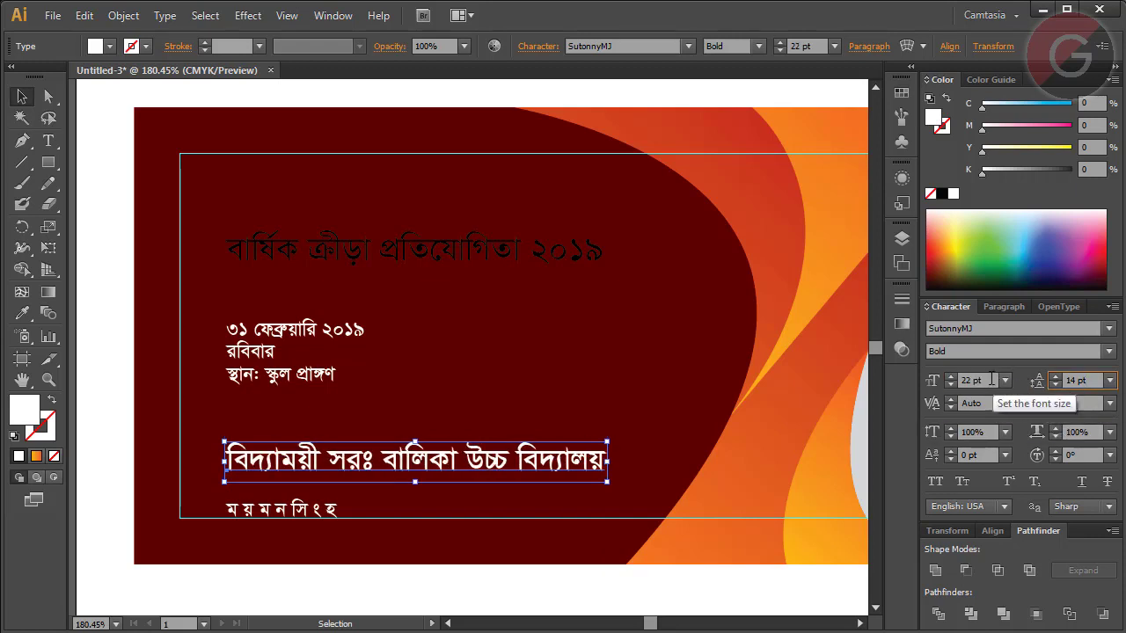
{"action": "left_click", "coordinate": [991, 379]}
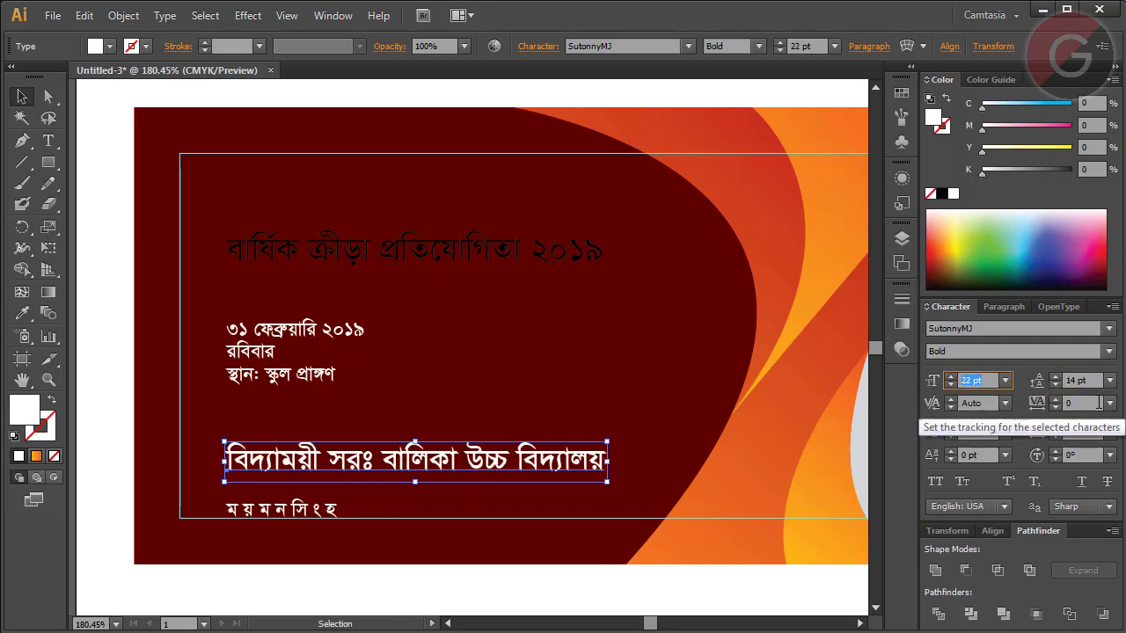
{"action": "left_click", "coordinate": [556, 466]}
Nudge the school name down until it sits just above the city line
{"action": "key", "text": "Down"}
{"action": "key", "text": "Down"}
{"action": "key", "text": "Down"}
{"action": "key", "text": "Down"}
{"action": "key", "text": "Down"}
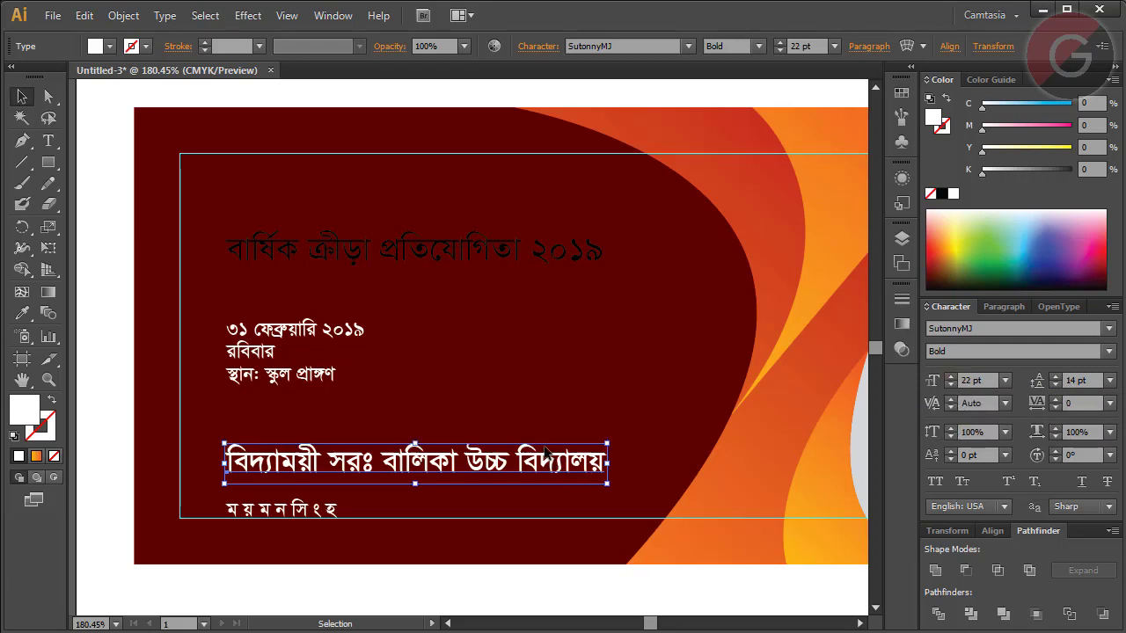
{"action": "key", "text": "Down"}
{"action": "key", "text": "Down"}
{"action": "key", "text": "Down"}
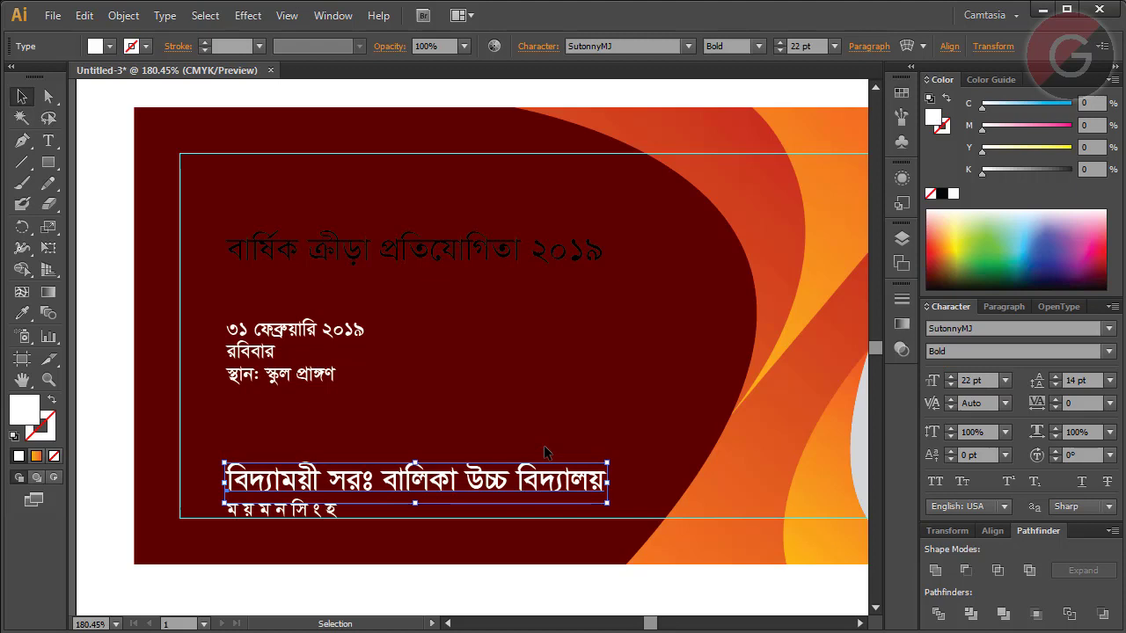
{"action": "key", "text": "Up"}
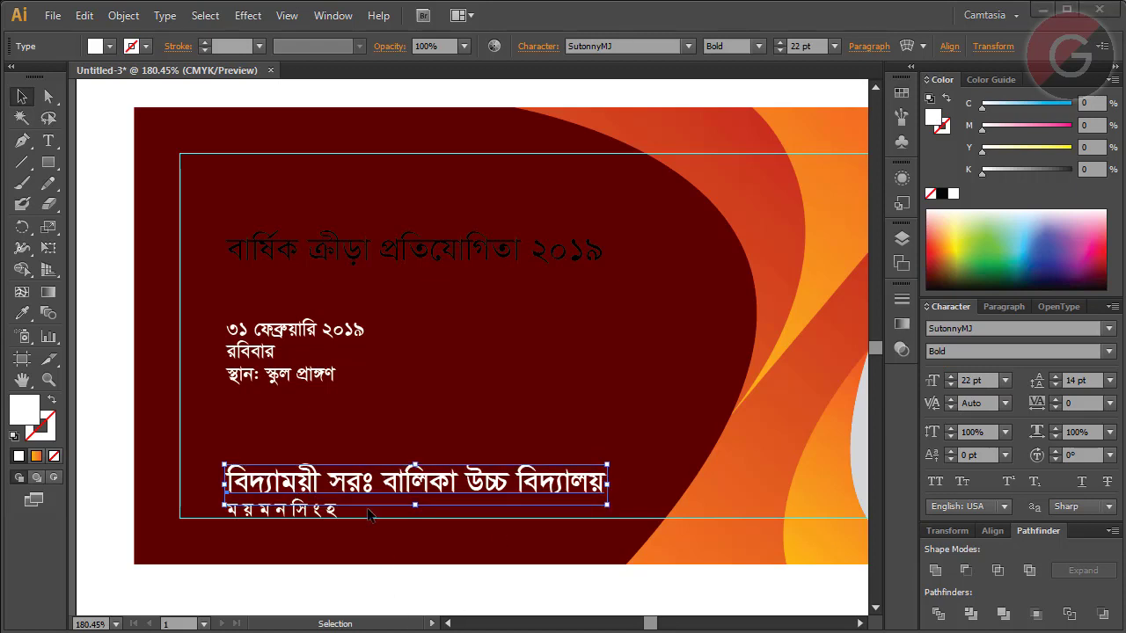
Draw a horizontal line after the city name and give it a red stroke
{"action": "left_click", "coordinate": [20, 171]}
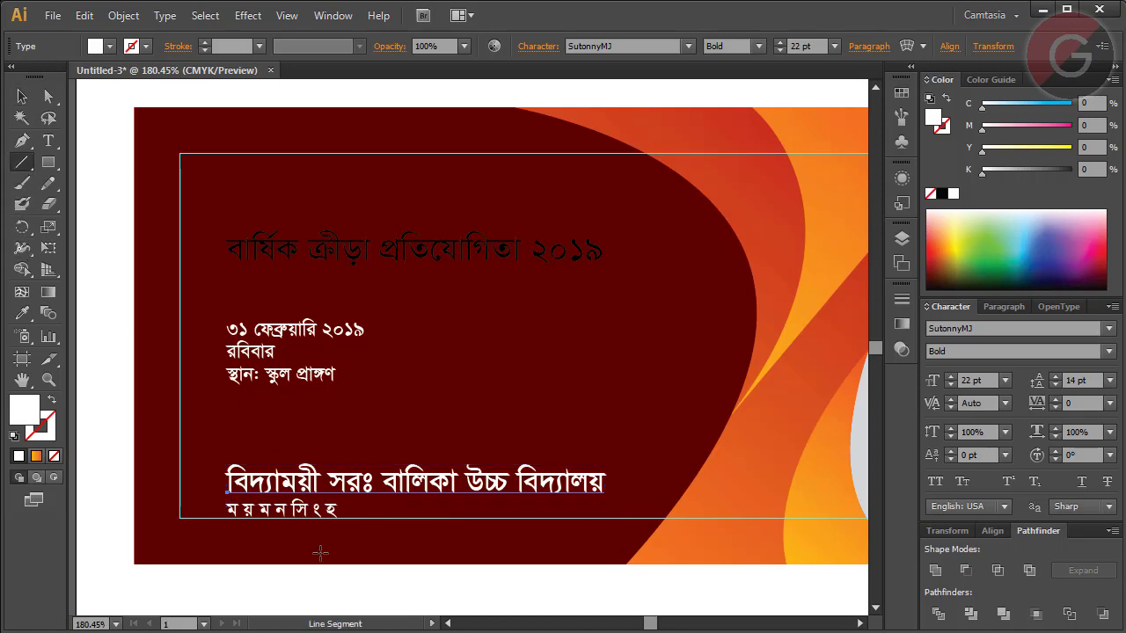
{"action": "left_click_drag", "start_coordinate": [342, 508], "coordinate": [604, 510]}
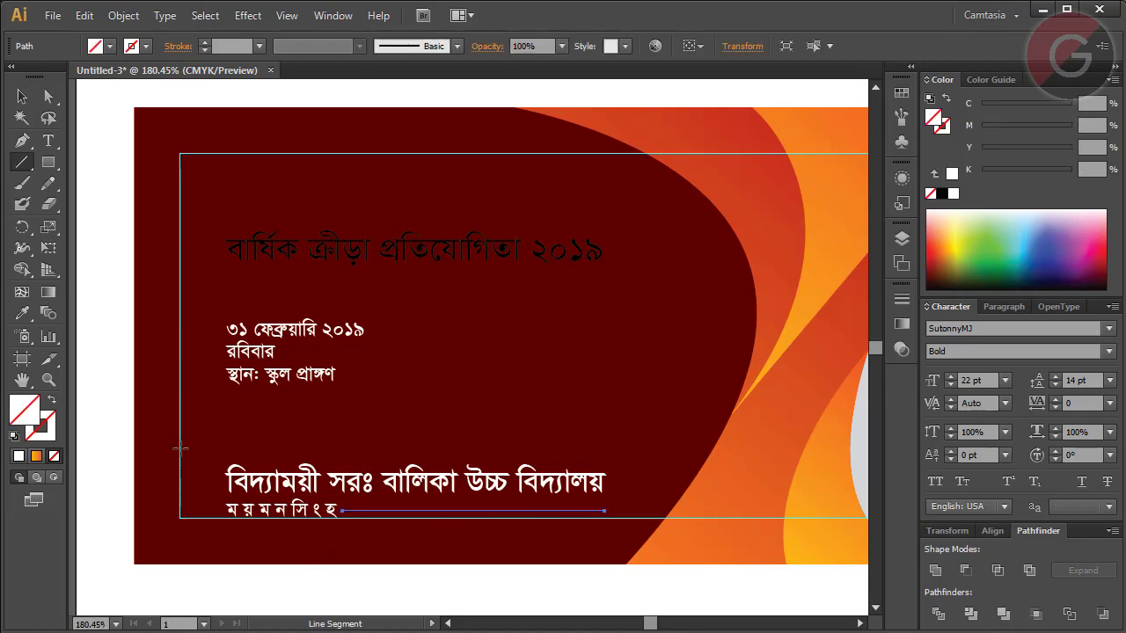
{"action": "left_click", "coordinate": [945, 128]}
{"action": "left_click", "coordinate": [954, 174]}
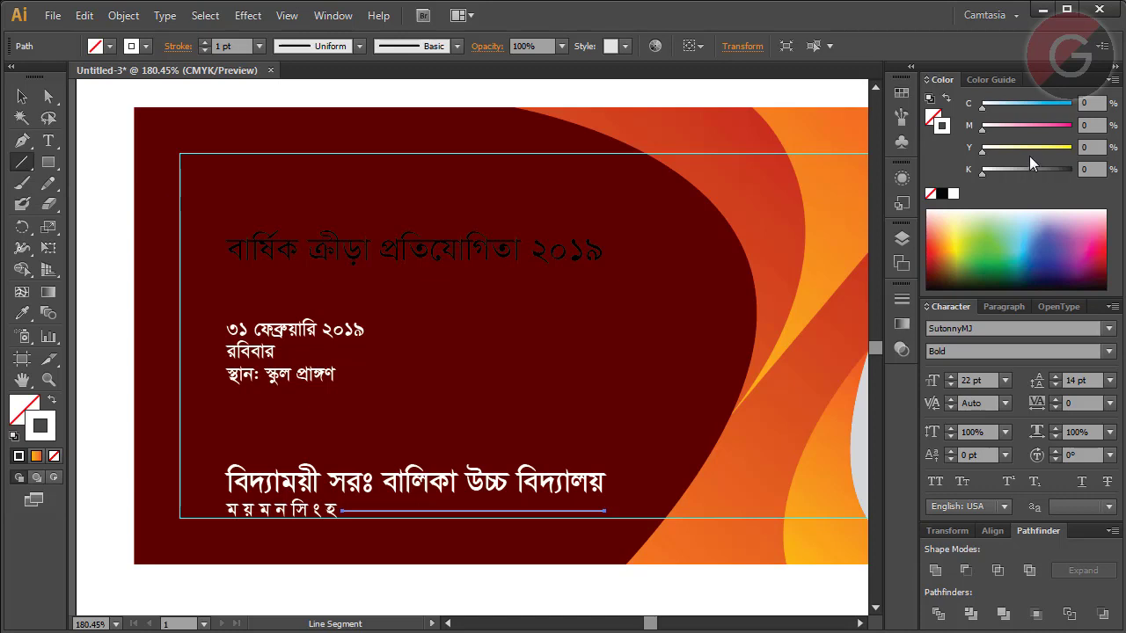
{"action": "mouse_move", "coordinate": [1034, 148]}
{"action": "left_mouse_down"}
{"action": "mouse_move", "coordinate": [1075, 148]}
{"action": "mouse_move", "coordinate": [1074, 130]}
{"action": "left_mouse_up"}
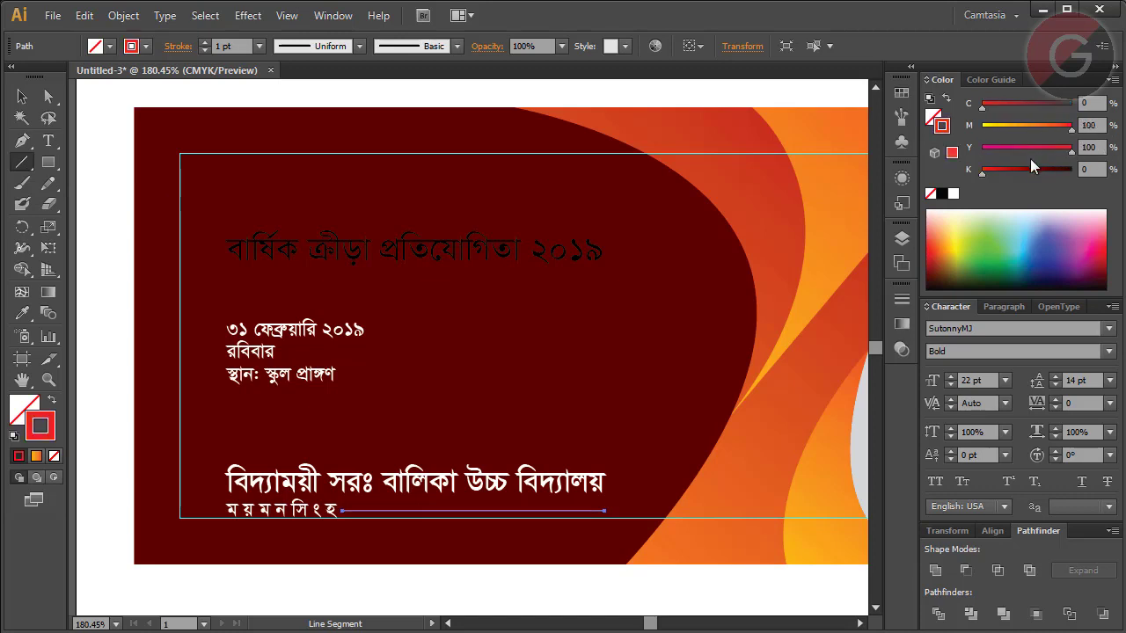
{"action": "mouse_move", "coordinate": [1012, 172]}
{"action": "left_mouse_down"}
{"action": "mouse_move", "coordinate": [1024, 172]}
{"action": "mouse_move", "coordinate": [982, 172]}
{"action": "left_mouse_up"}
Set the red line's stroke weight to 1.5 pt
{"action": "left_click", "coordinate": [900, 302]}
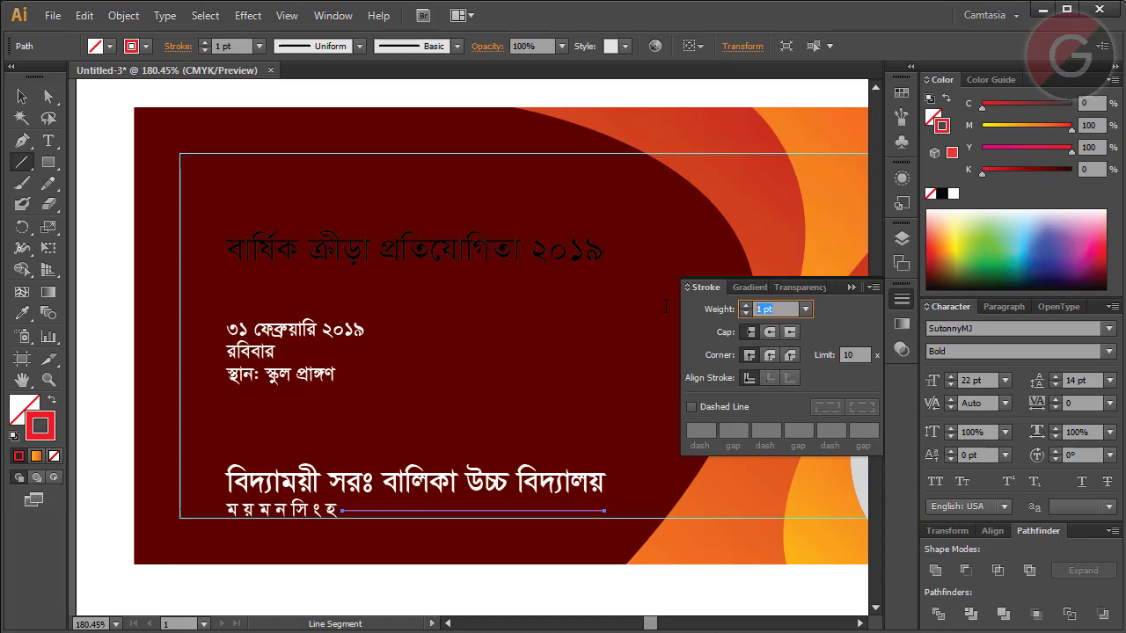
{"action": "key", "text": "Return"}
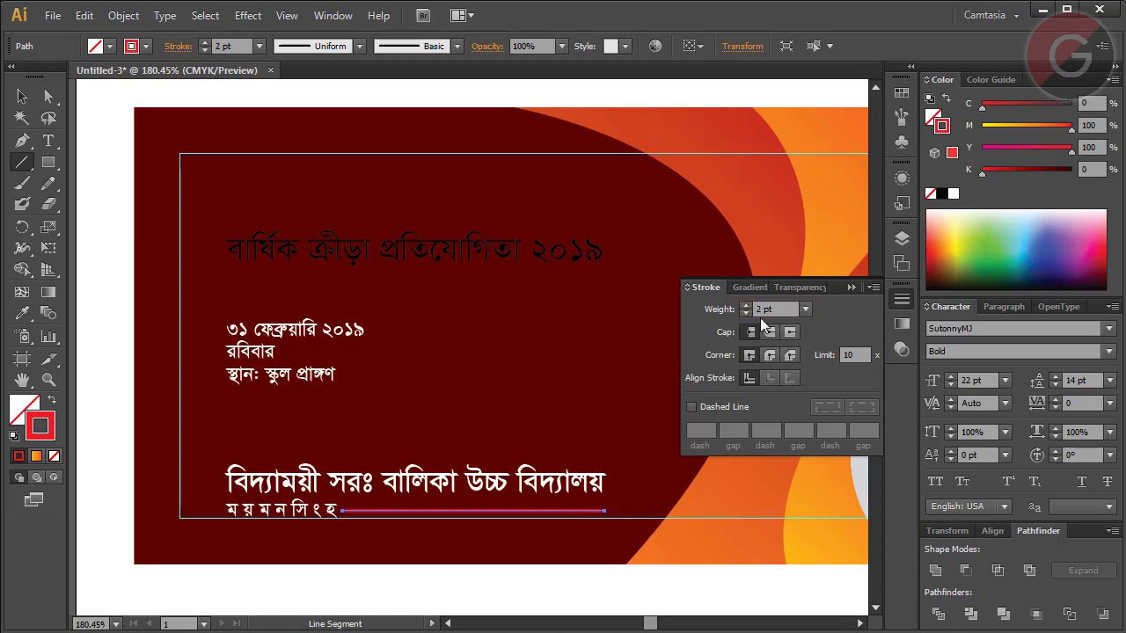
{"action": "type", "text": "1.5"}
{"action": "key", "text": "Return"}
{"action": "left_click", "coordinate": [22, 100]}
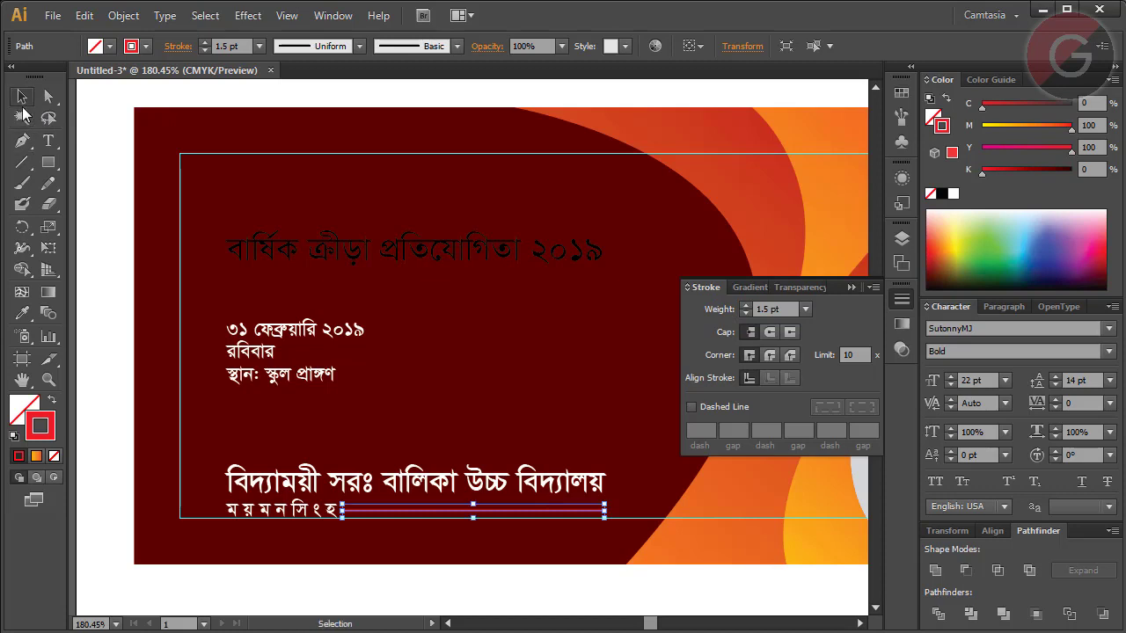
{"action": "left_click", "coordinate": [425, 584]}
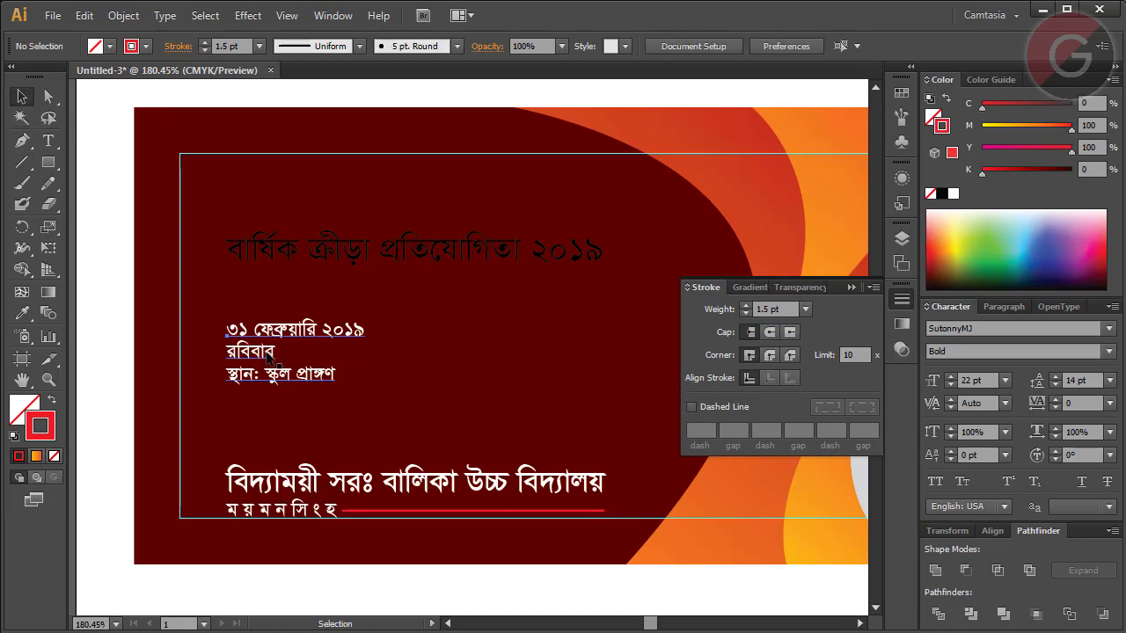
Place the white date and venue block in the lower-right corner beside the school name
{"action": "left_click_drag", "start_coordinate": [268, 359], "coordinate": [726, 525]}
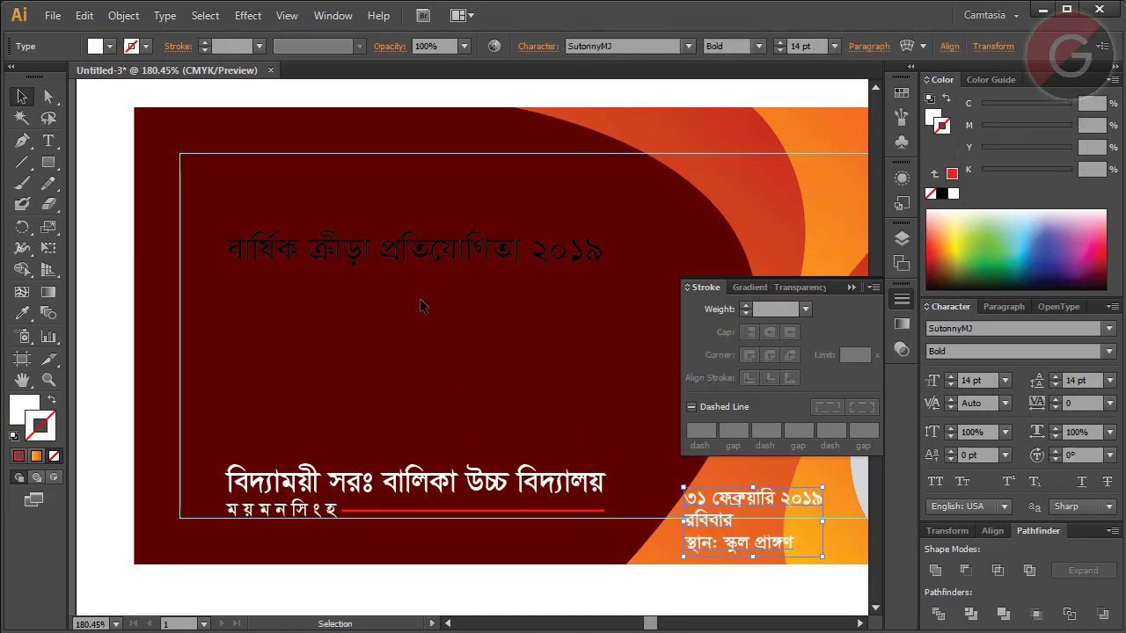
{"action": "left_click", "coordinate": [905, 298]}
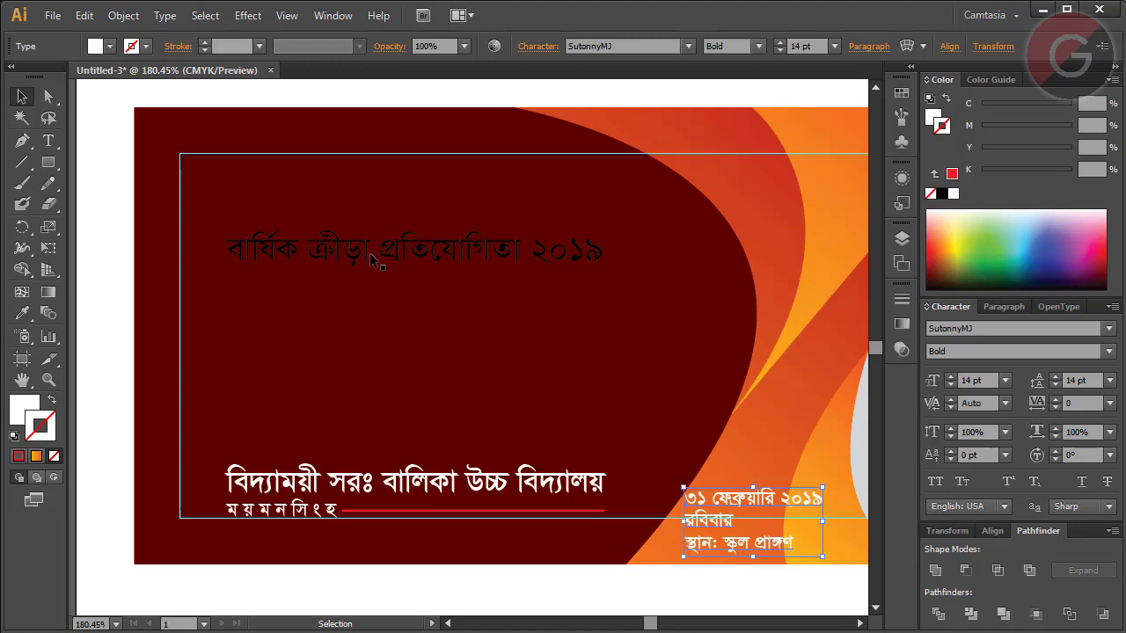
{"action": "left_click", "coordinate": [337, 260]}
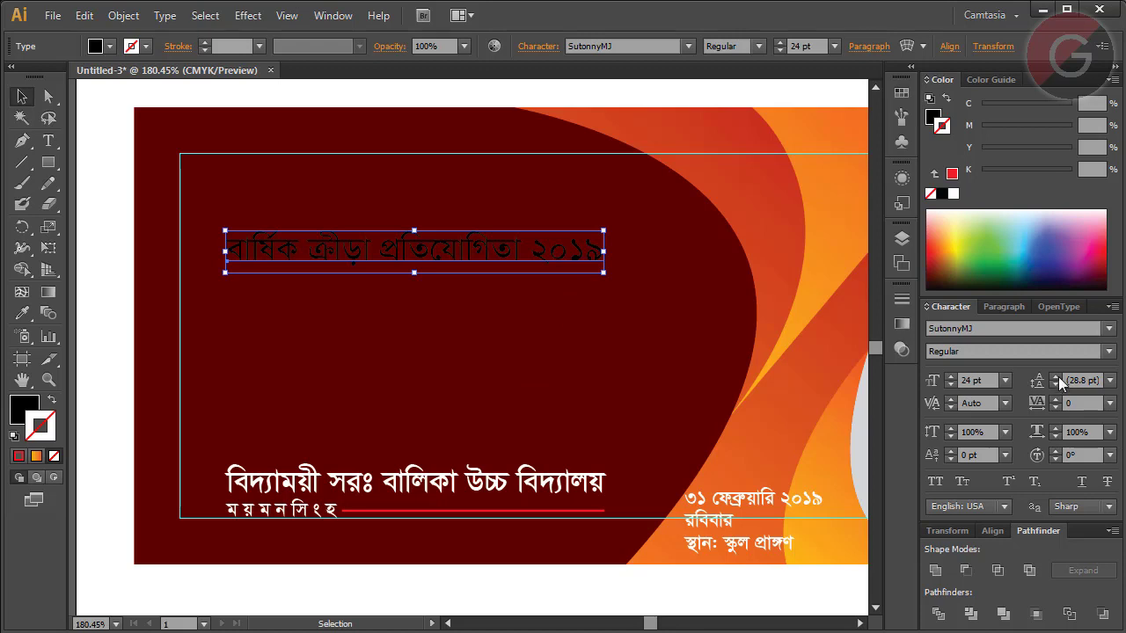
Set the headline font to Rajon Shoily after comparing it with Rajon Prangshu
{"action": "left_click", "coordinate": [1000, 332]}
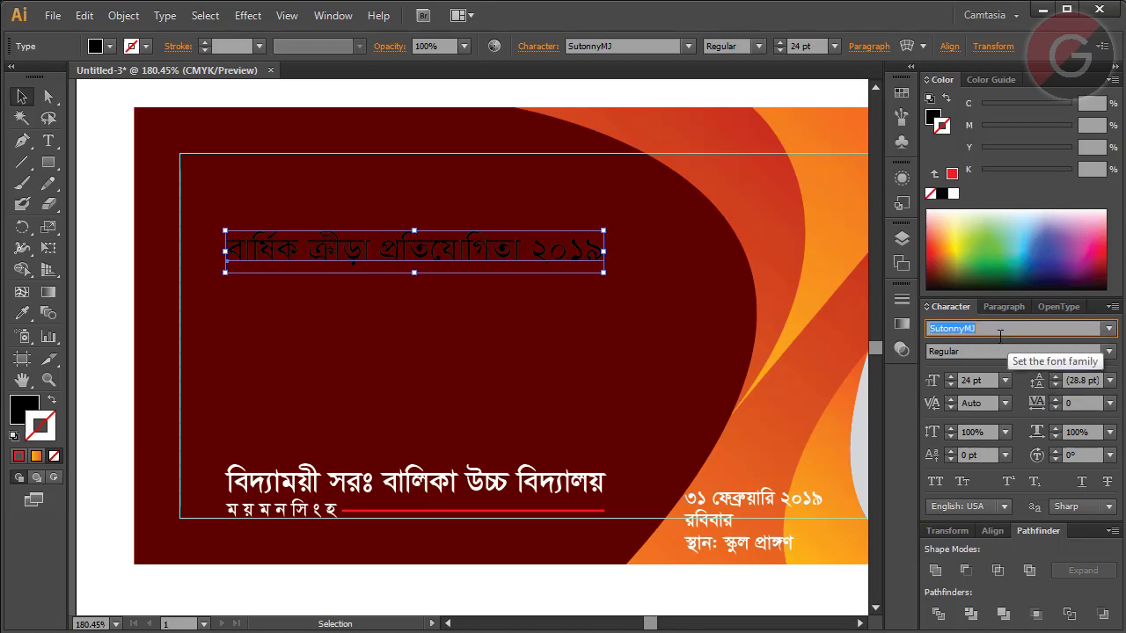
{"action": "type", "text": "c"}
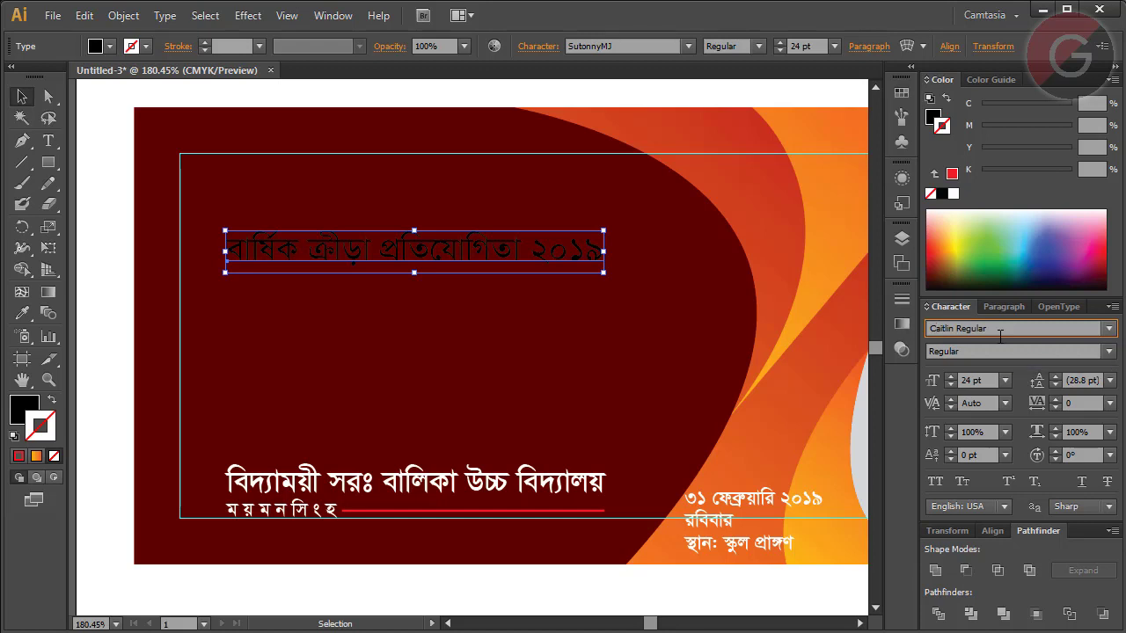
{"action": "left_click", "coordinate": [1000, 332]}
{"action": "type", "text": "rangshu"}
{"action": "key", "text": "Down"}
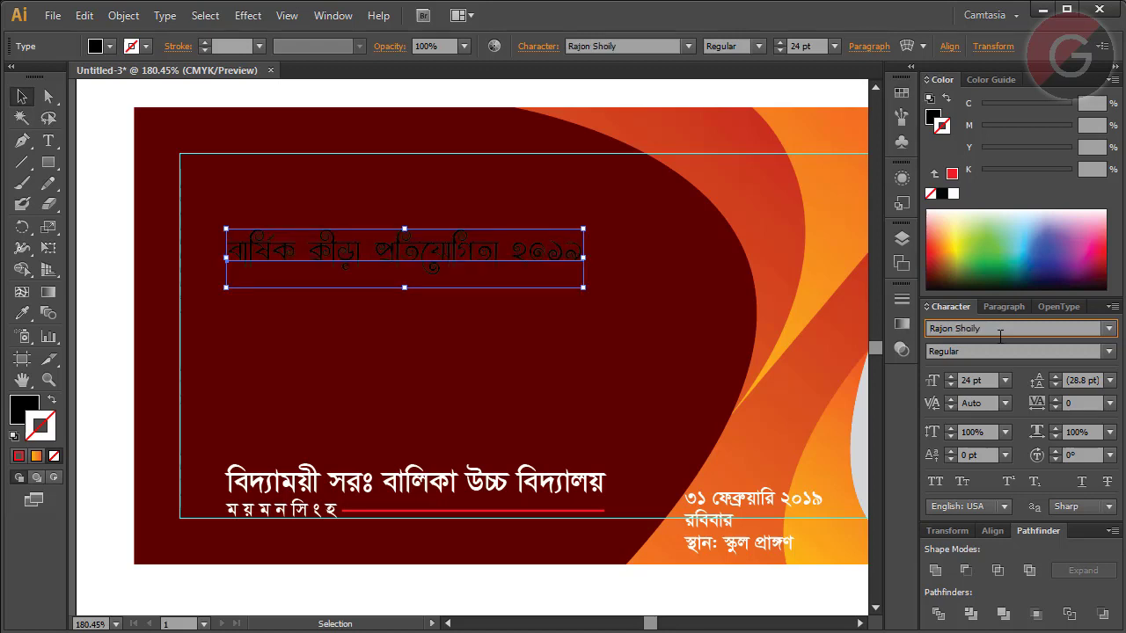
{"action": "key", "text": "Up"}
{"action": "key", "text": "Down"}
{"action": "key", "text": "Return"}
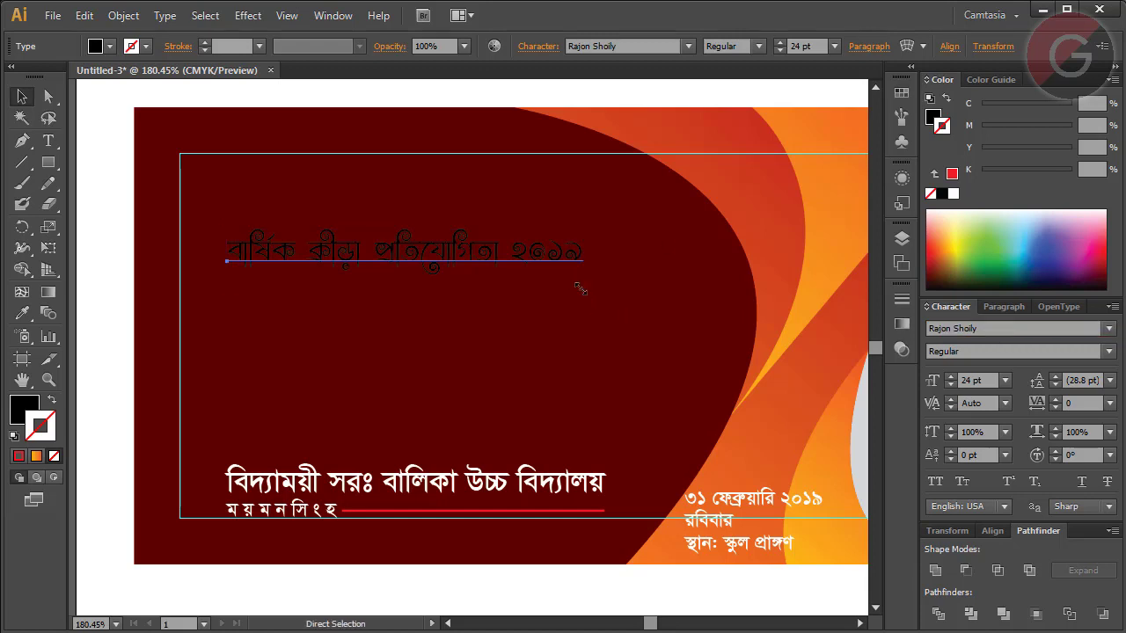
Enlarge the headline font size to 36 pt
{"action": "key", "text": "ctrl+shift+period"}
{"action": "key", "text": "ctrl+shift+period"}
{"action": "key", "text": "ctrl+shift+period"}
{"action": "key", "text": "ctrl+shift+period"}
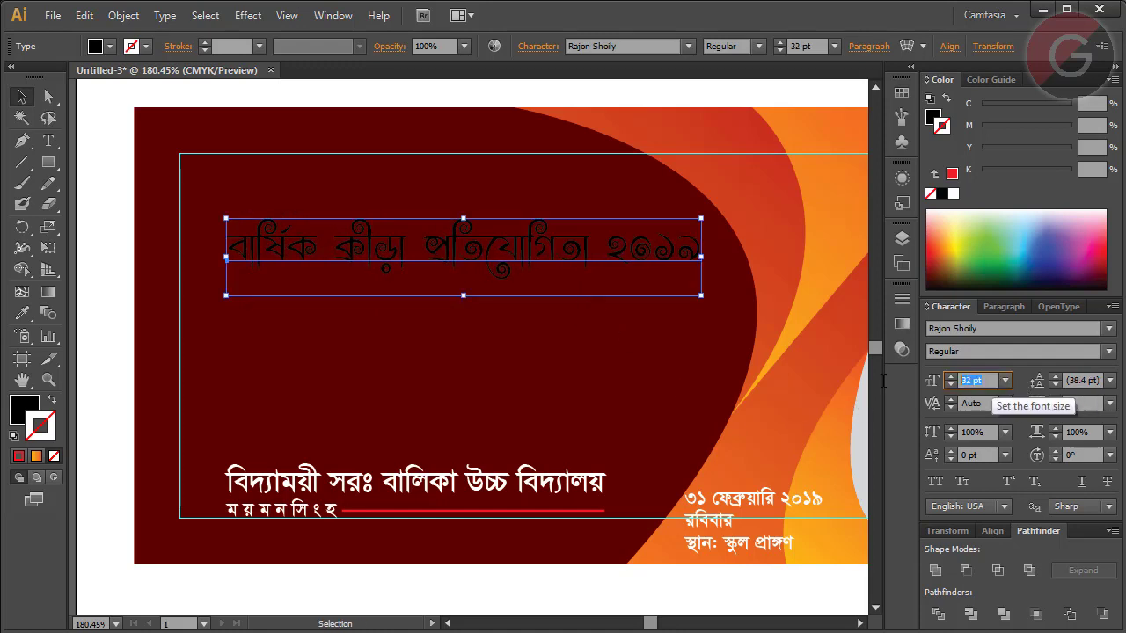
{"action": "double_click", "coordinate": [970, 380]}
{"action": "type", "text": "3"}
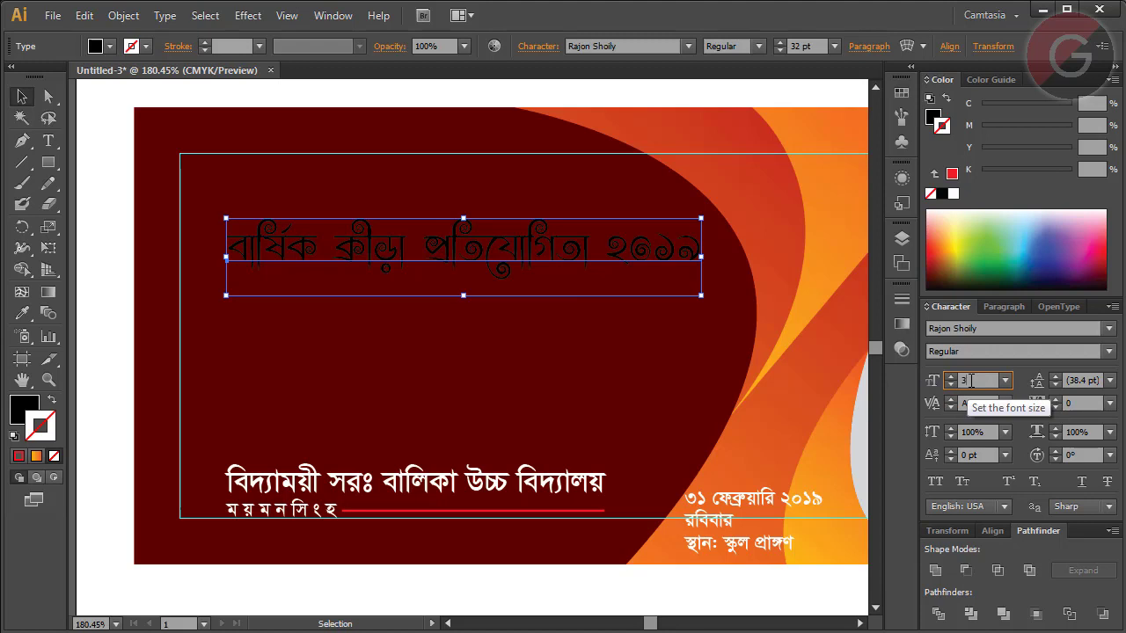
{"action": "type", "text": "6"}
{"action": "key", "text": "Return"}
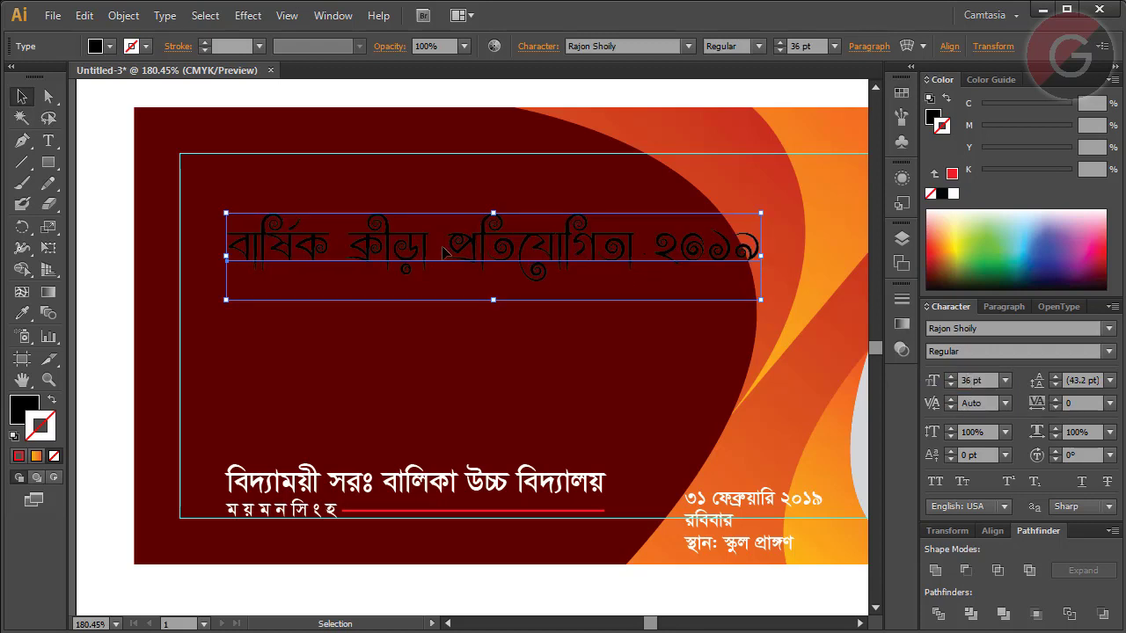
Select the space after the headline's first word in text-edit mode
{"action": "key", "text": "t"}
{"action": "left_click", "coordinate": [432, 273]}
{"action": "left_click_drag", "start_coordinate": [320, 248], "coordinate": [345, 250]}
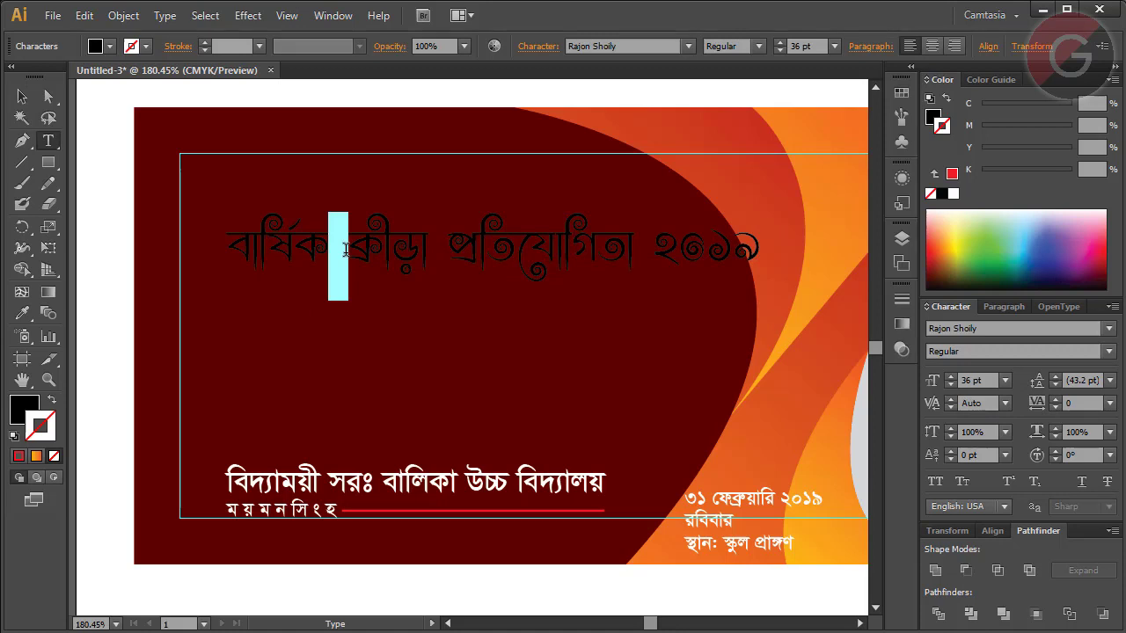
Break the headline into three lines, putting ২০১৯ on its own line
{"action": "key", "text": "Return"}
{"action": "left_click_drag", "start_coordinate": [514, 324], "coordinate": [529, 324]}
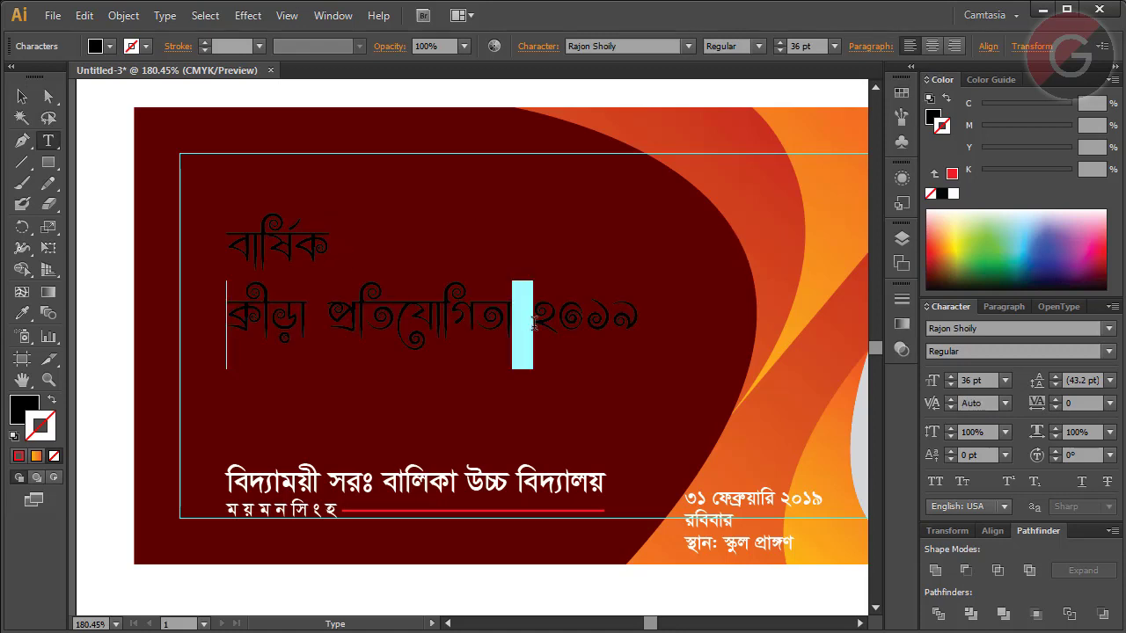
{"action": "key", "text": "Return"}
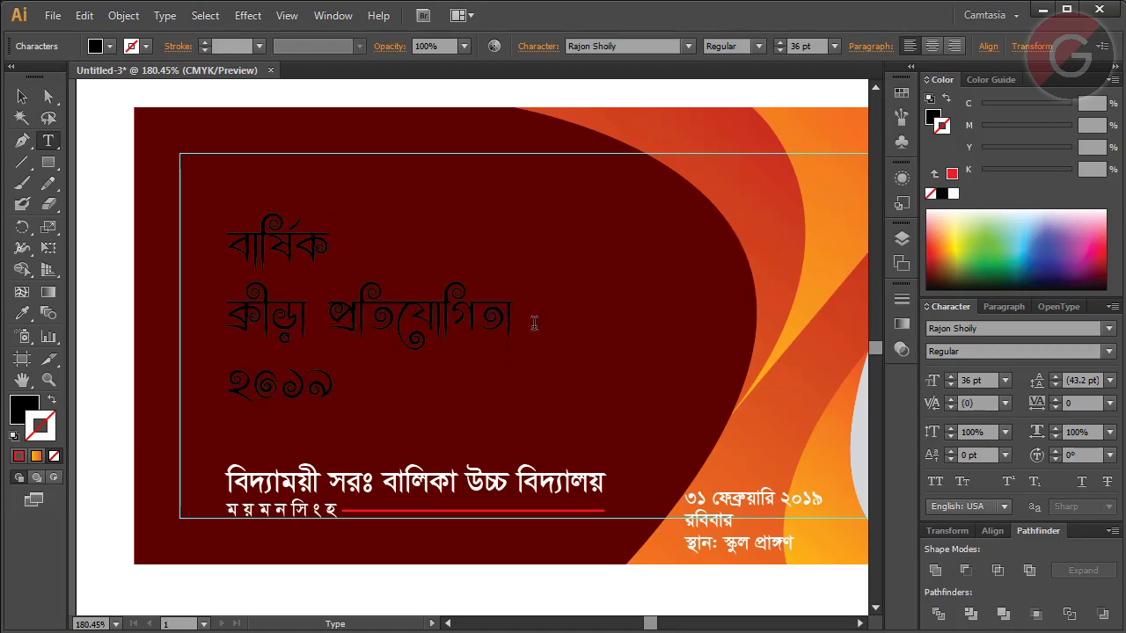
{"action": "left_click", "coordinate": [23, 97]}
Set the headline's leading to 34 pt
{"action": "left_click", "coordinate": [983, 380]}
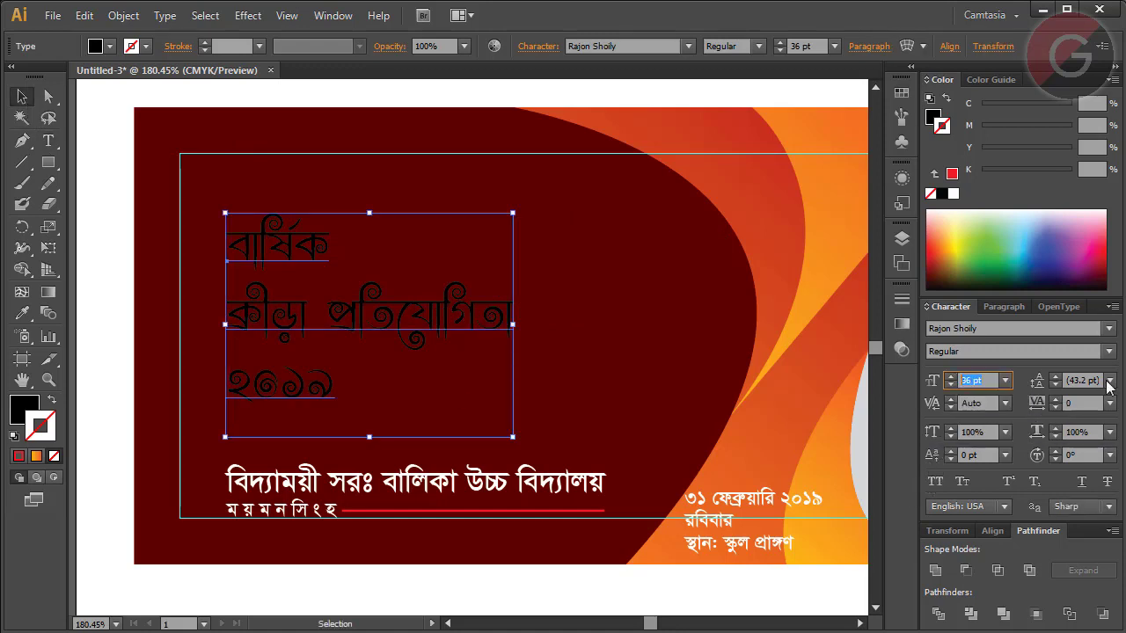
{"action": "left_click", "coordinate": [1082, 380]}
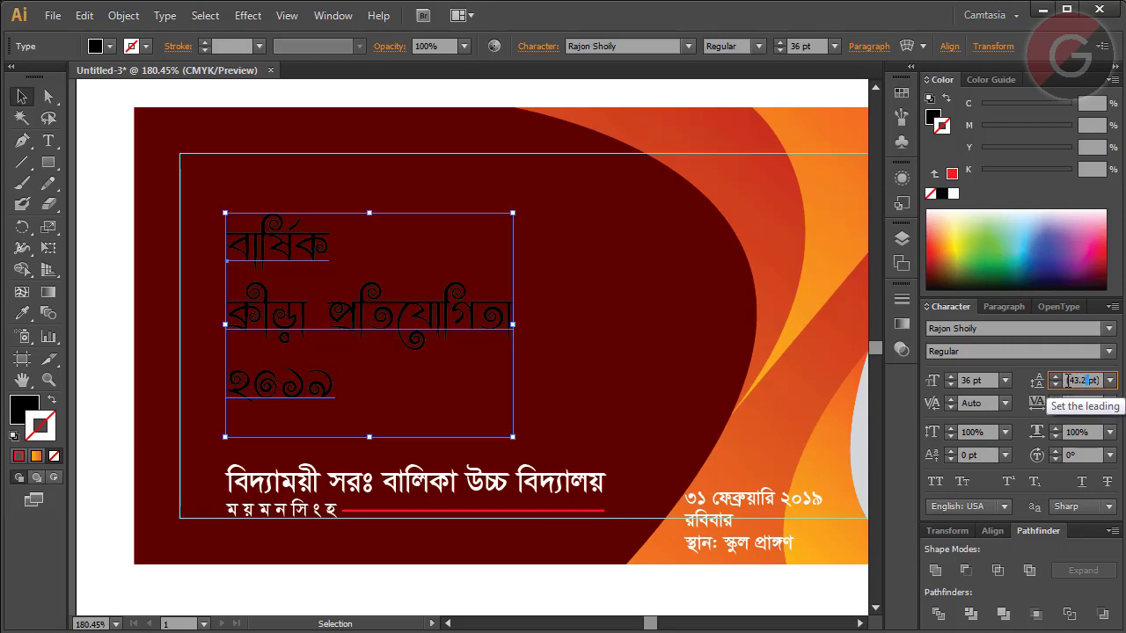
{"action": "left_click_drag", "start_coordinate": [1067, 380], "coordinate": [1104, 385]}
{"action": "key", "text": "BackSpace"}
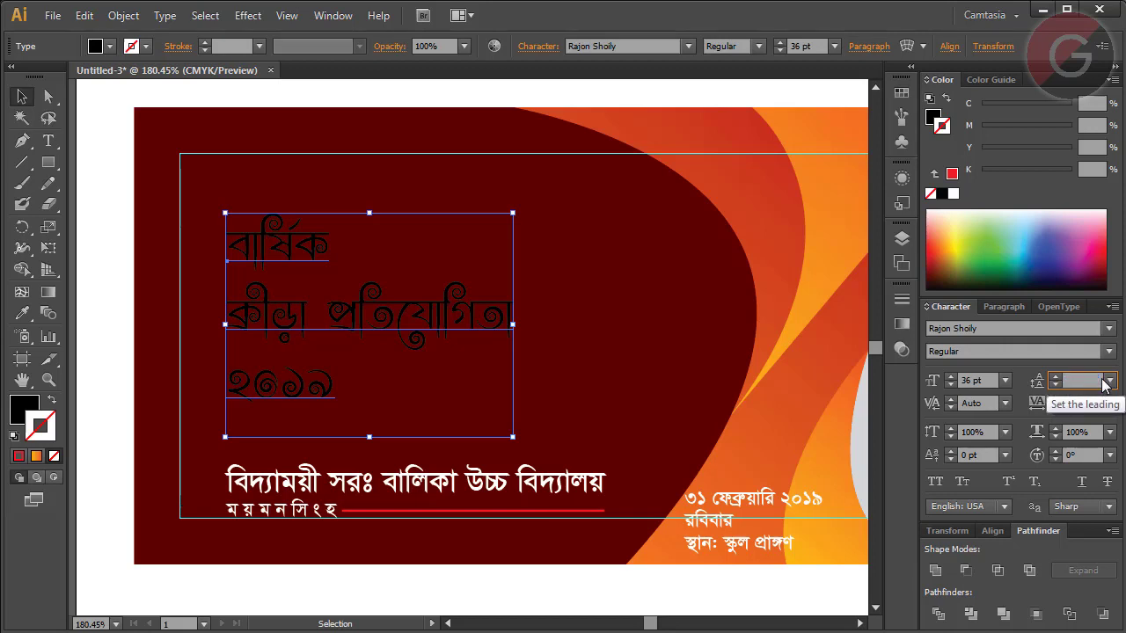
{"action": "type", "text": "34"}
{"action": "key", "text": "Return"}
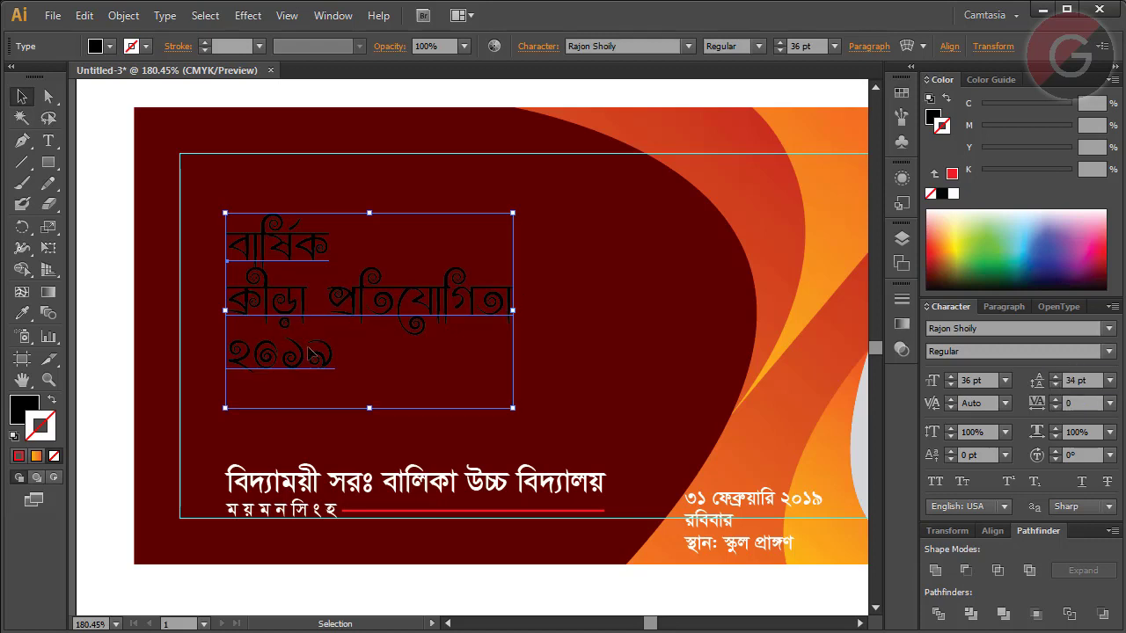
Tighten the leading of the year line ২০১৯ to 31 pt
{"action": "key", "text": "t"}
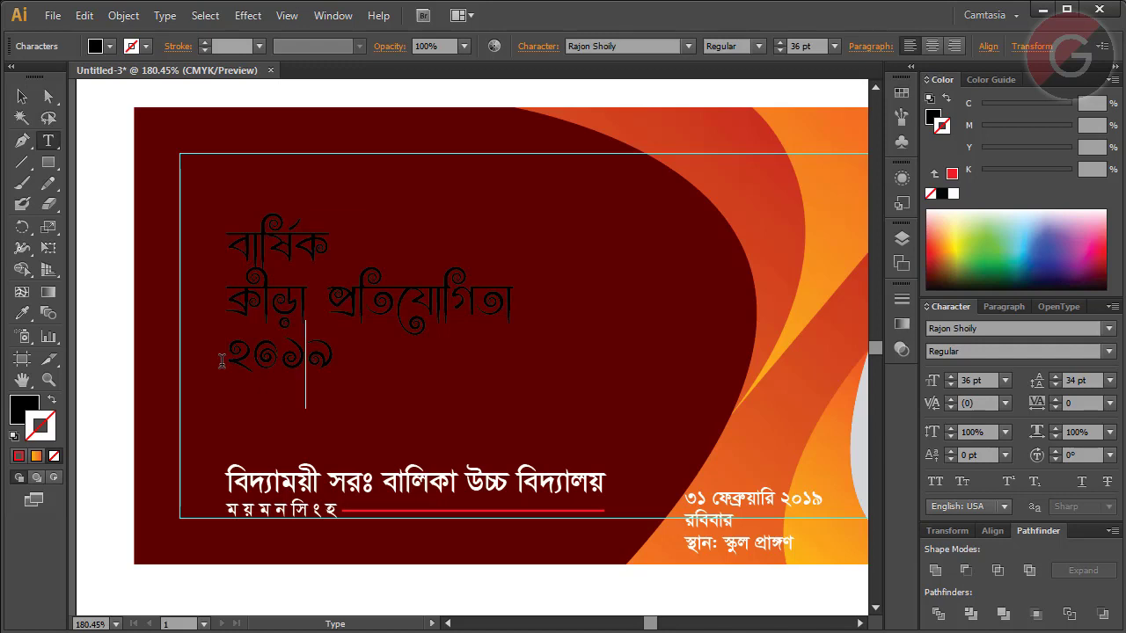
{"action": "left_click_drag", "start_coordinate": [227, 364], "coordinate": [373, 372]}
{"action": "left_click", "coordinate": [1077, 380]}
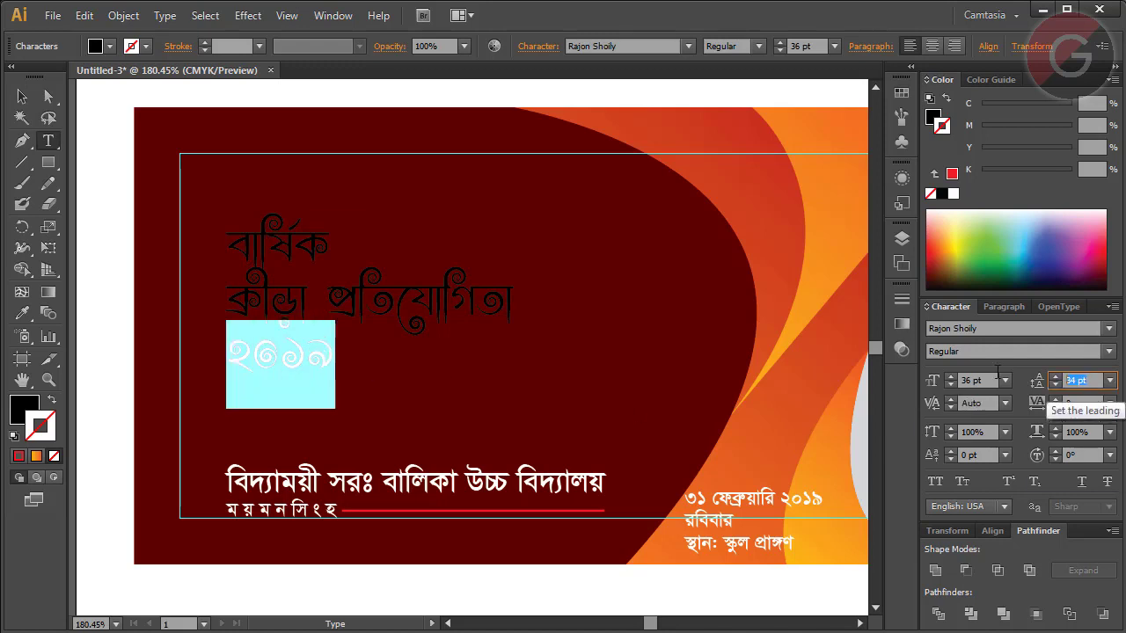
{"action": "type", "text": "31"}
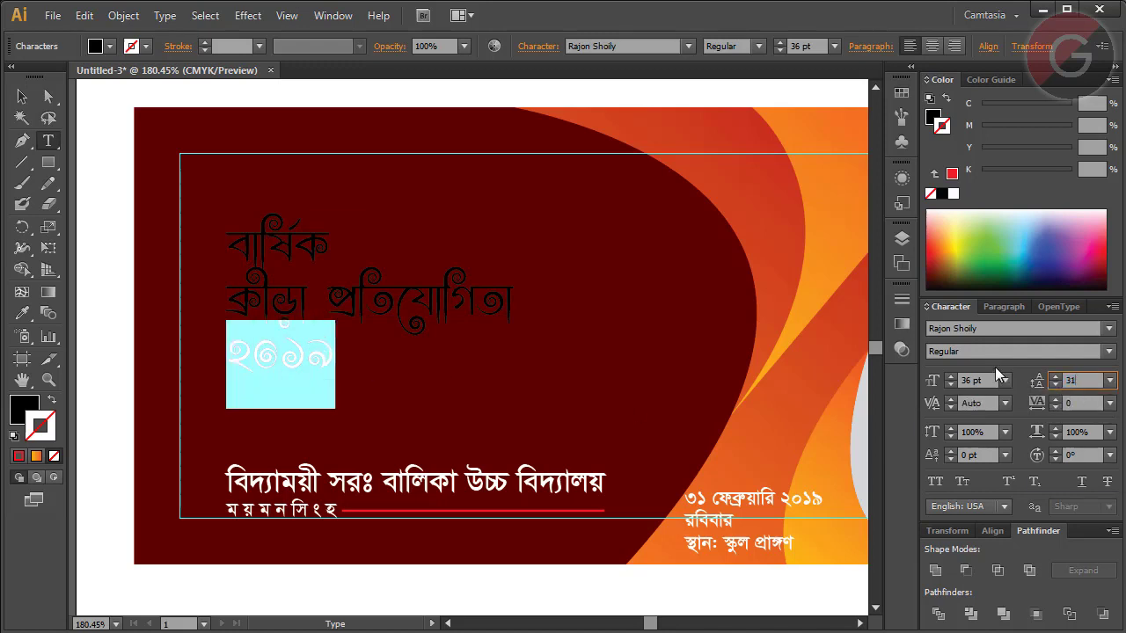
{"action": "key", "text": "Return"}
{"action": "left_click", "coordinate": [22, 97]}
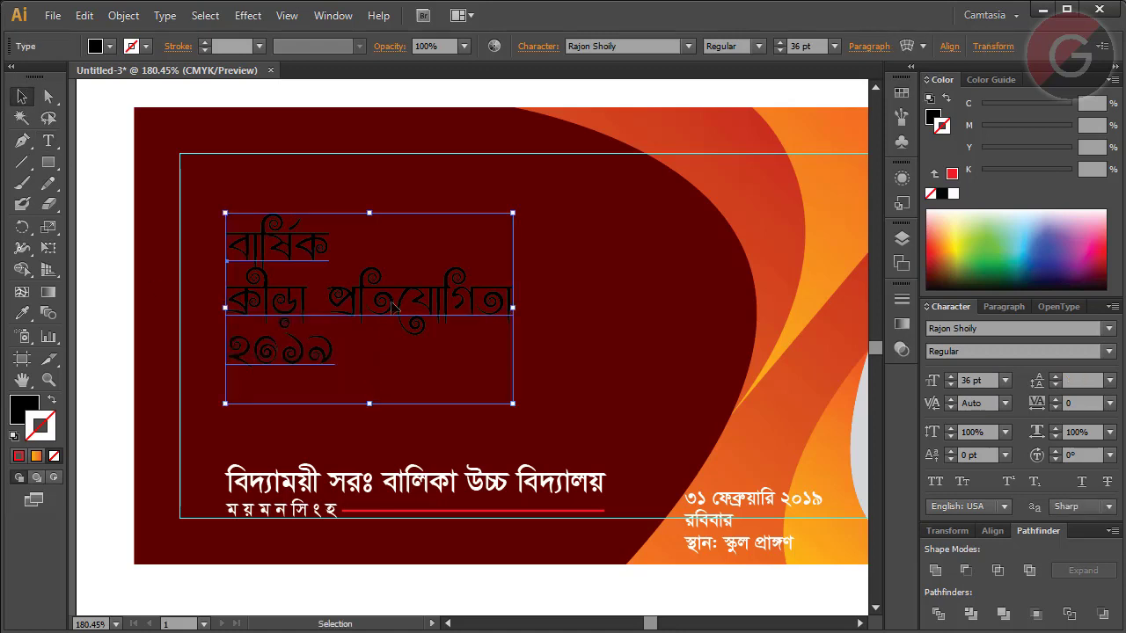
Move the title block down and right and fill it pale yellow, C0 M0 Y50 K0
{"action": "left_click_drag", "start_coordinate": [392, 307], "coordinate": [392, 338]}
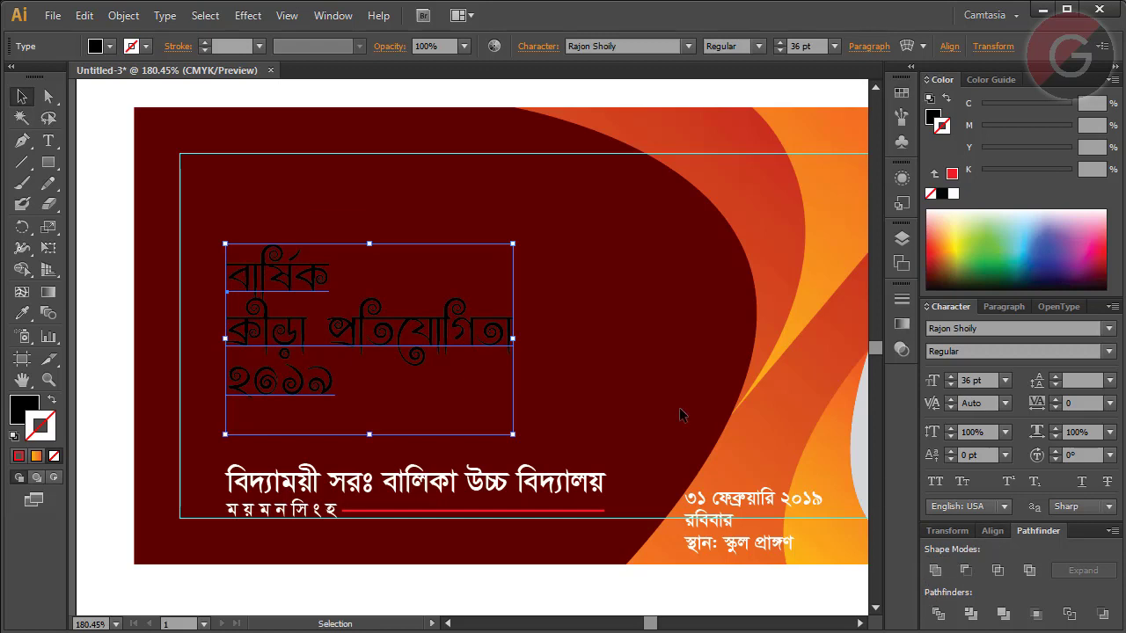
{"action": "left_click_drag", "start_coordinate": [398, 341], "coordinate": [492, 341]}
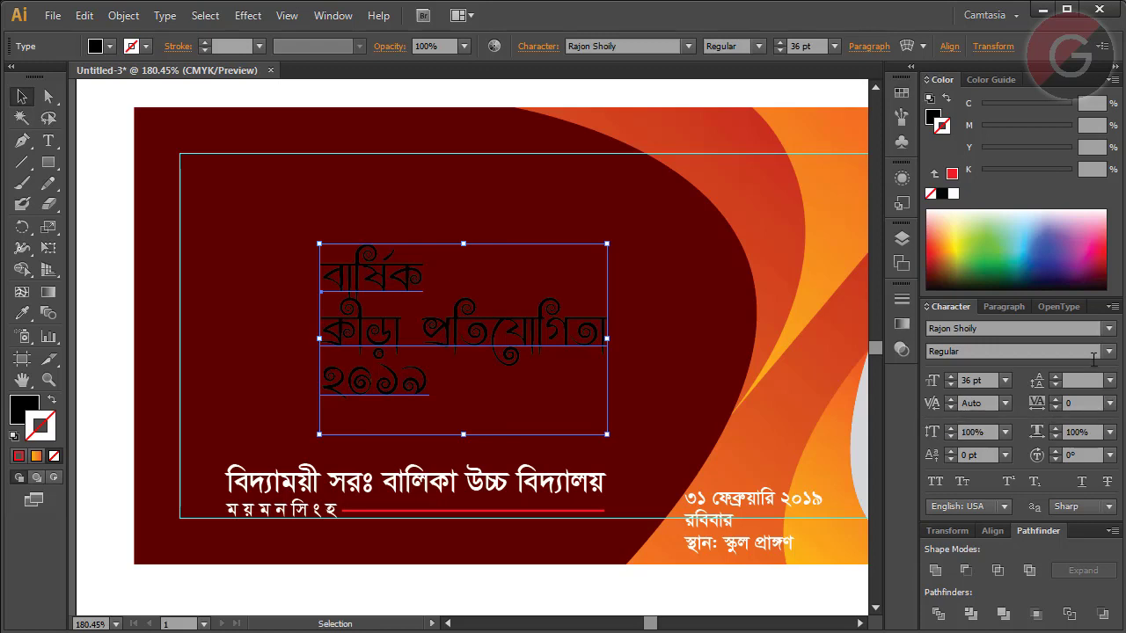
{"action": "left_click", "coordinate": [937, 116]}
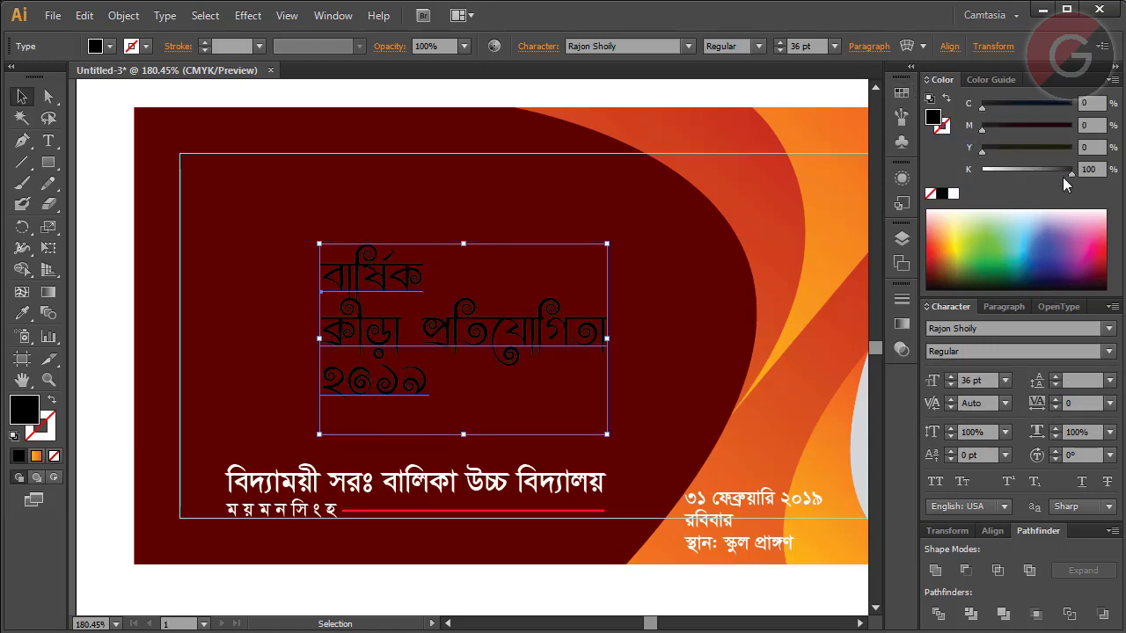
{"action": "left_click_drag", "start_coordinate": [1070, 172], "coordinate": [1025, 150]}
{"action": "left_click", "coordinate": [1096, 147]}
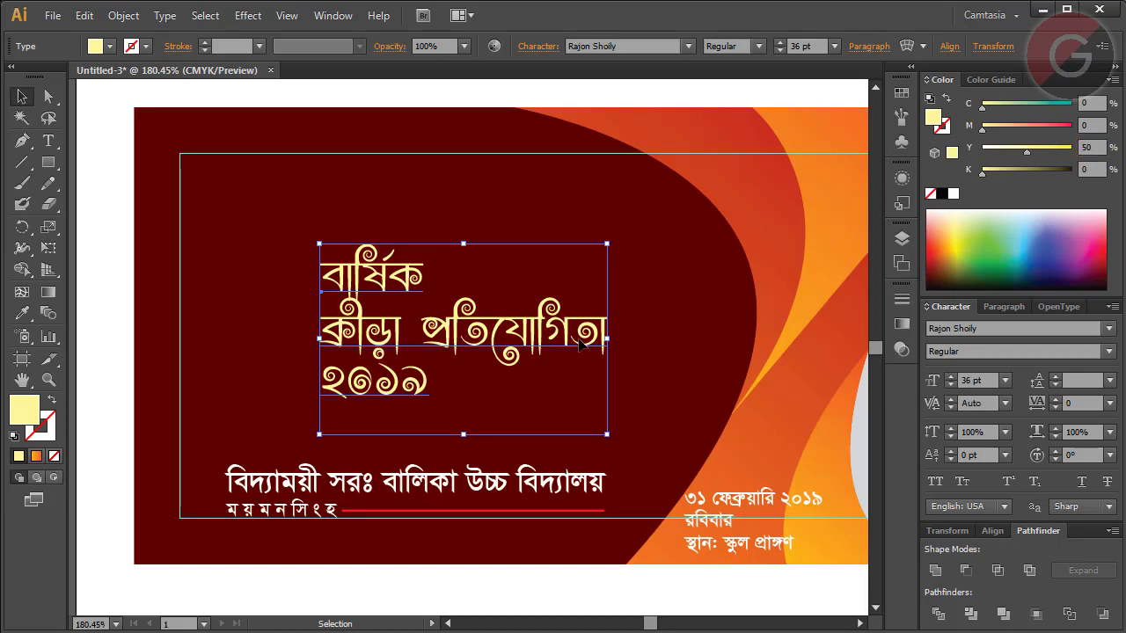
Move the date block beside ২০১৯, join date and রবিবার with a comma, nudge left and down
{"action": "left_click_drag", "start_coordinate": [722, 505], "coordinate": [532, 410]}
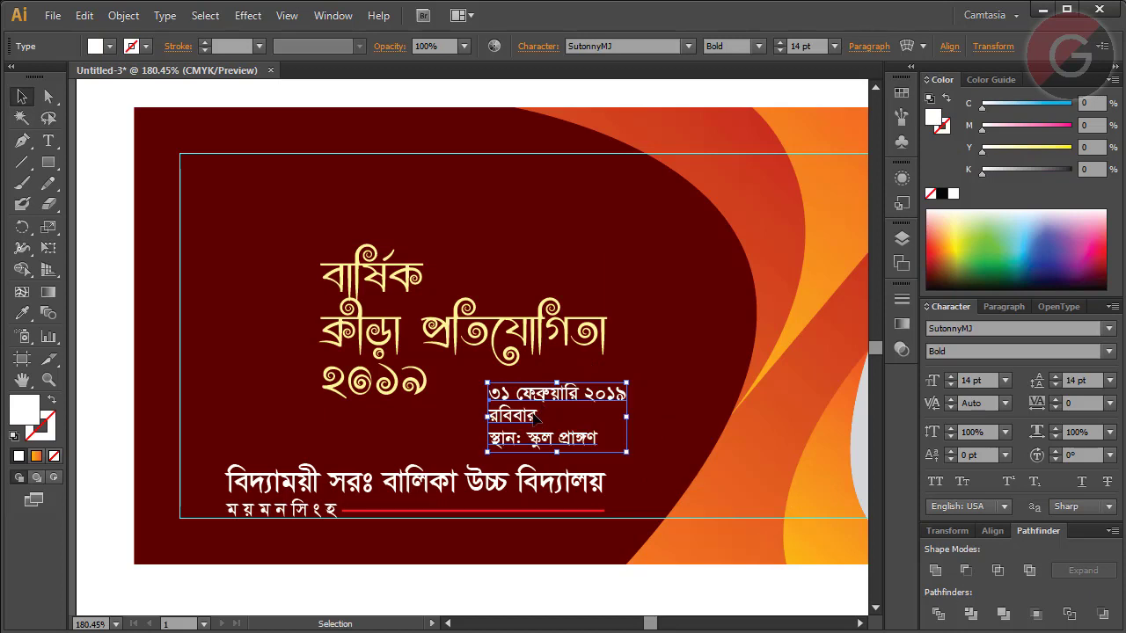
{"action": "double_click", "coordinate": [523, 424]}
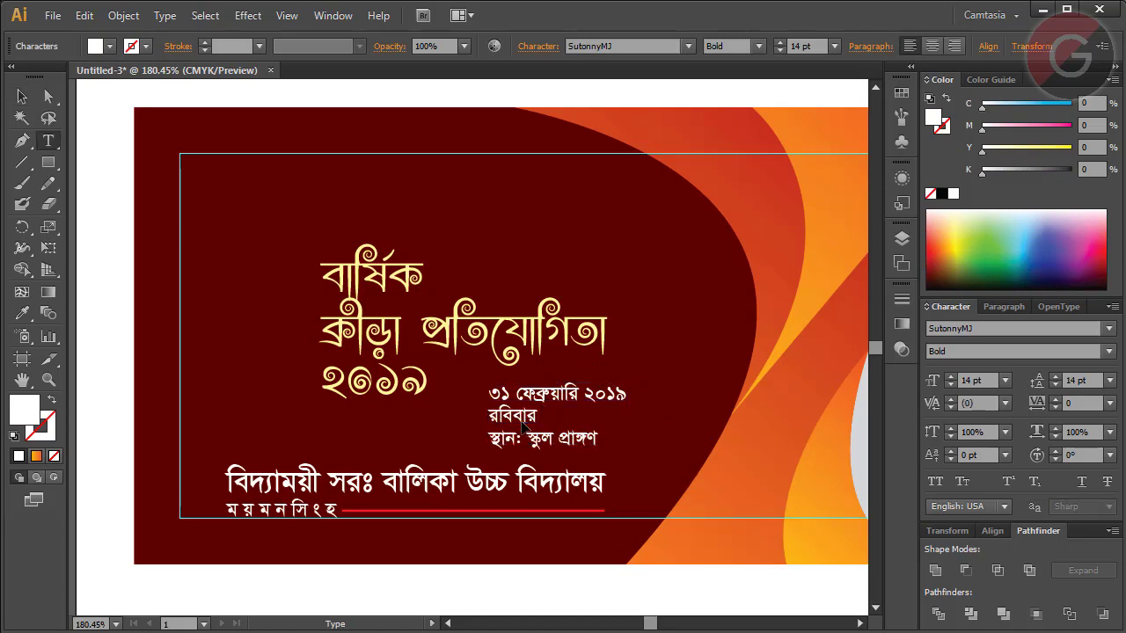
{"action": "key", "text": "BackSpace"}
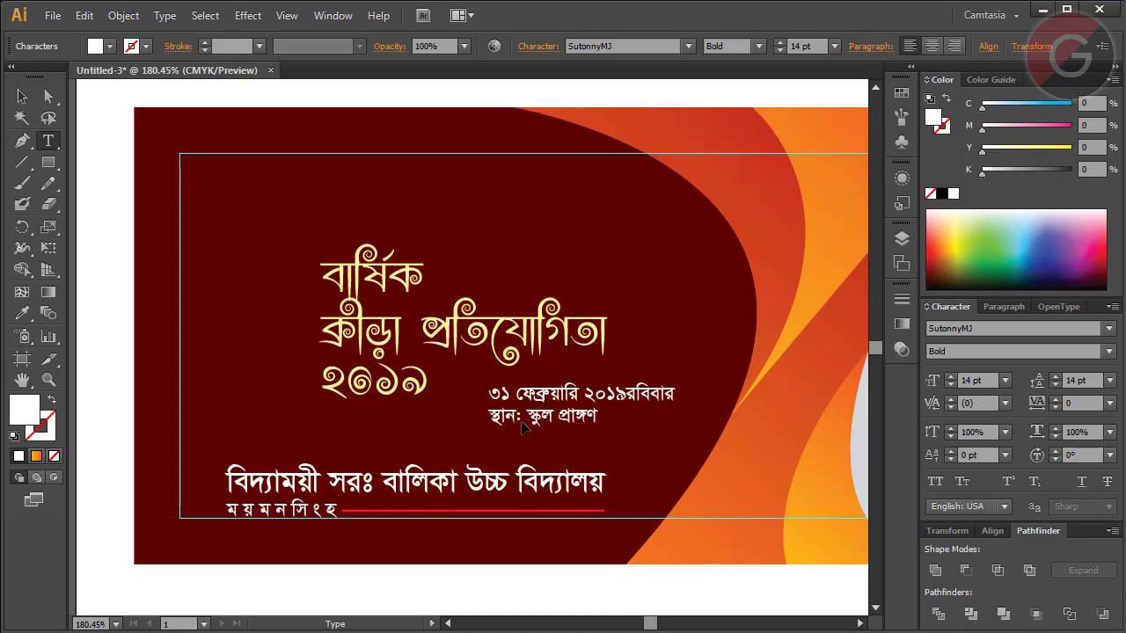
{"action": "type", "text": ","}
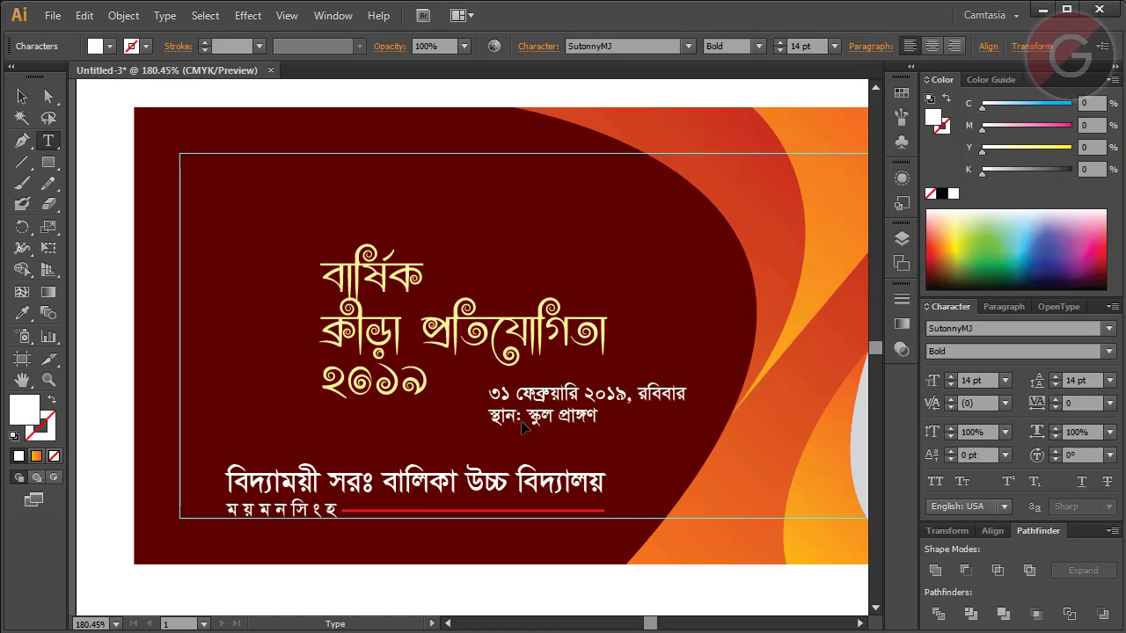
{"action": "left_click", "coordinate": [22, 96]}
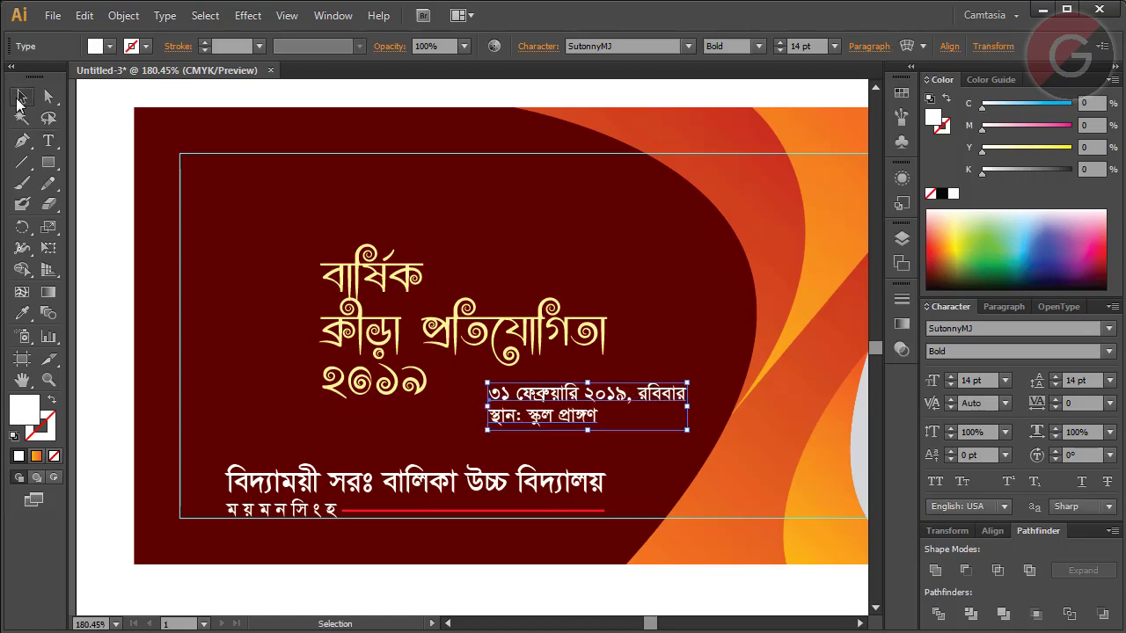
{"action": "key", "text": "shift+Left"}
{"action": "key", "text": "shift+Left"}
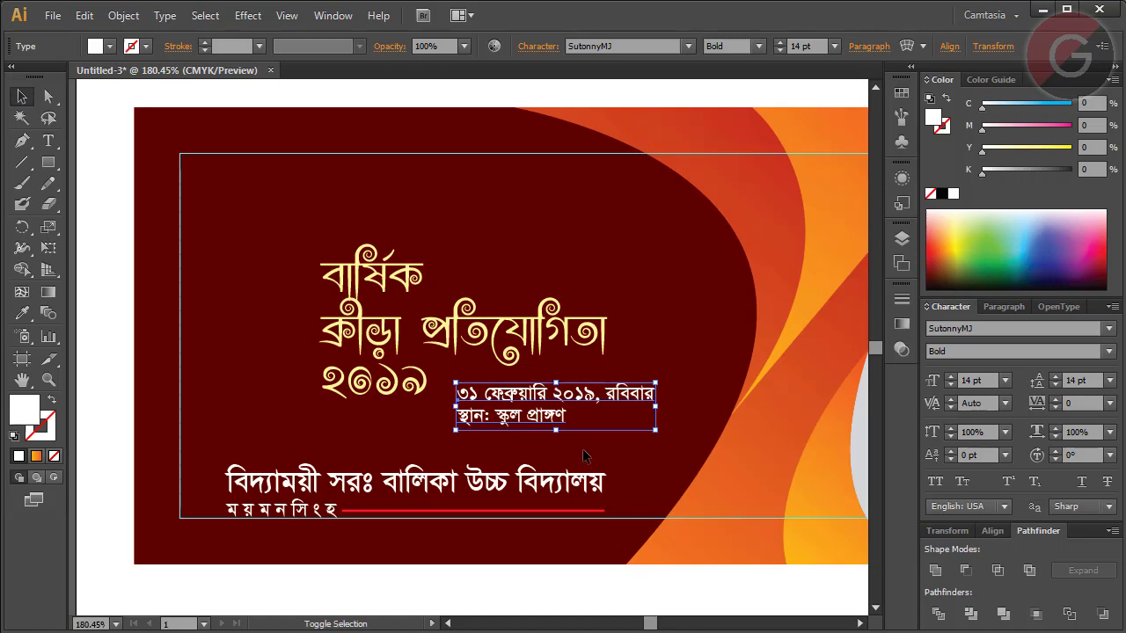
{"action": "key", "text": "Down"}
{"action": "key", "text": "Down"}
{"action": "key", "text": "Down"}
{"action": "key", "text": "Down"}
{"action": "key", "text": "Down"}
{"action": "key", "text": "Down"}
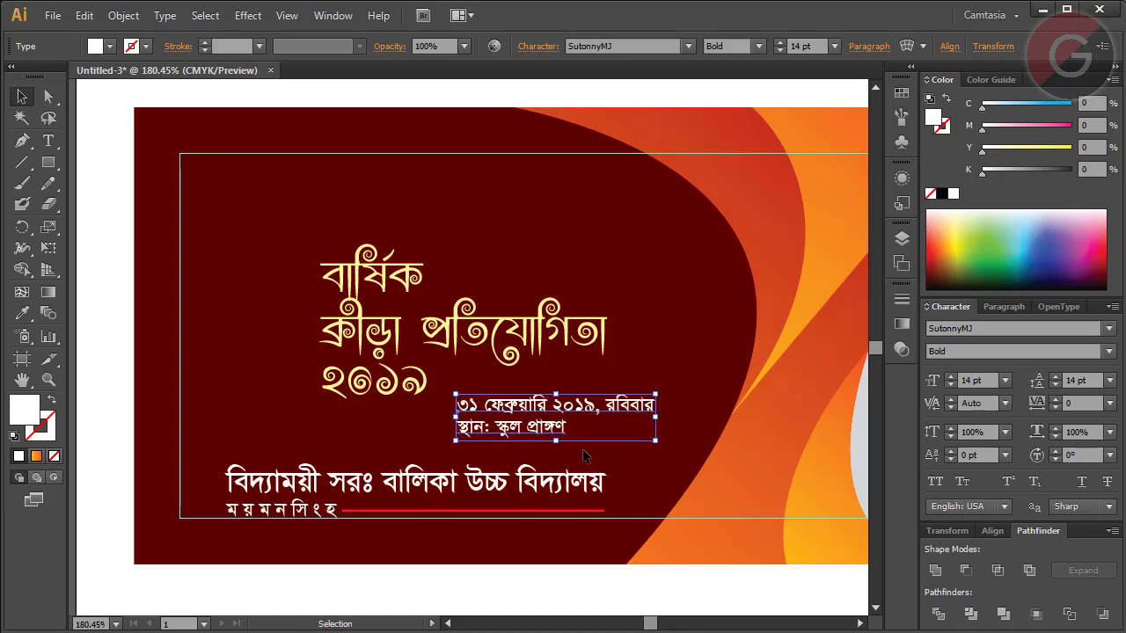
Draw a thin rectangular bar beside the date line
{"action": "left_click", "coordinate": [51, 165]}
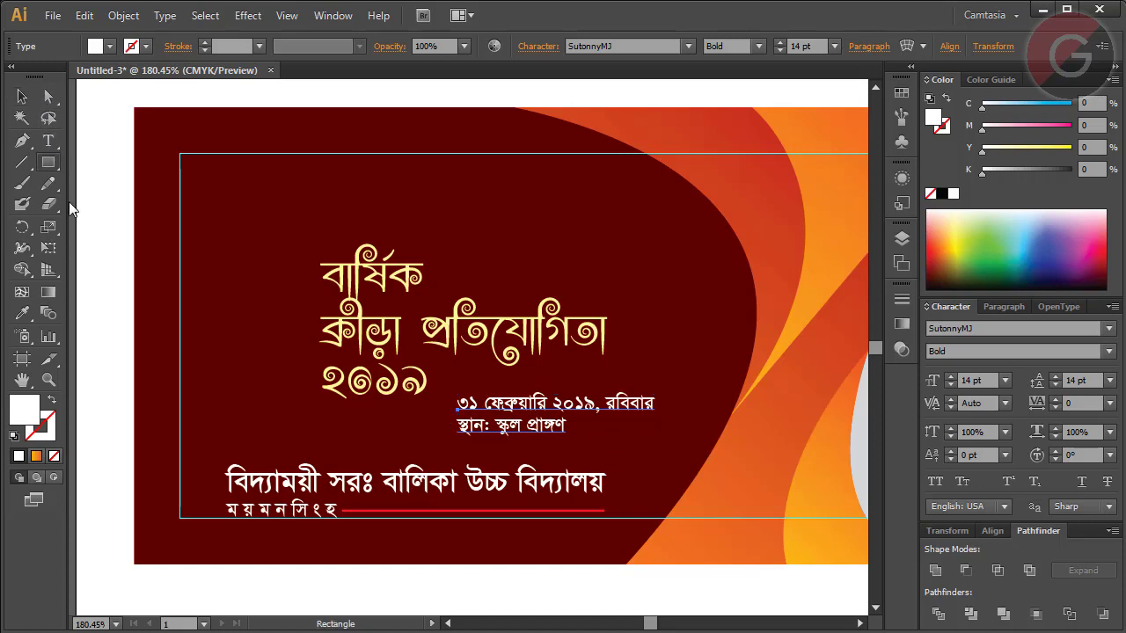
{"action": "left_click", "coordinate": [444, 401]}
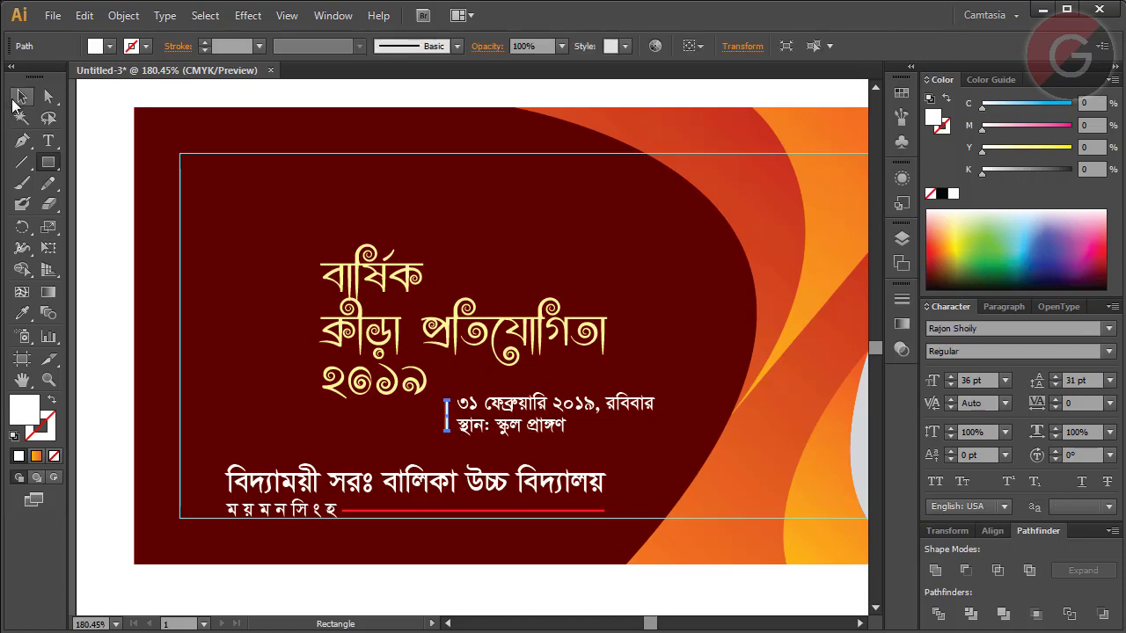
{"action": "left_click", "coordinate": [17, 99]}
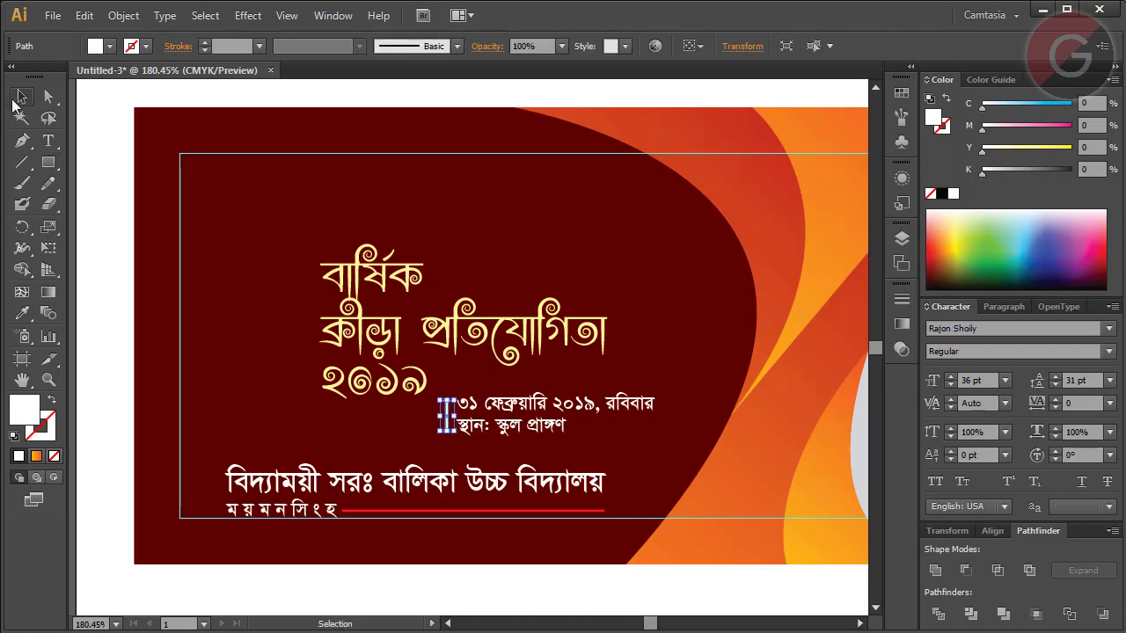
Place the bar at the date block's left edge and nudge both down together
{"action": "left_click", "coordinate": [48, 379]}
{"action": "left_click_drag", "start_coordinate": [319, 187], "coordinate": [656, 488]}
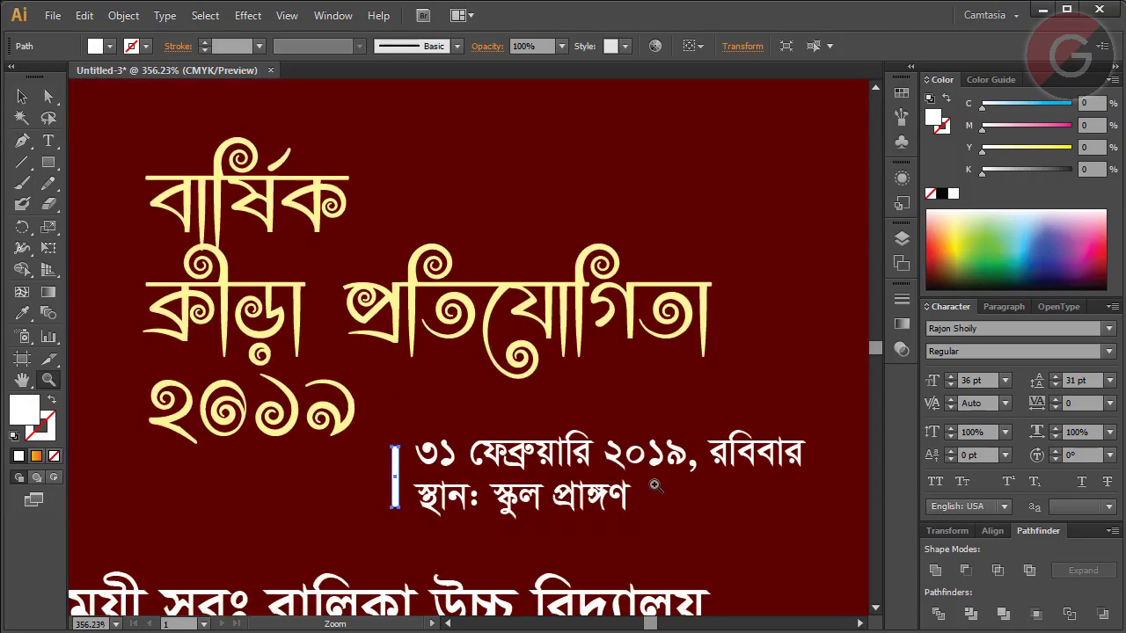
{"action": "left_click", "coordinate": [21, 96]}
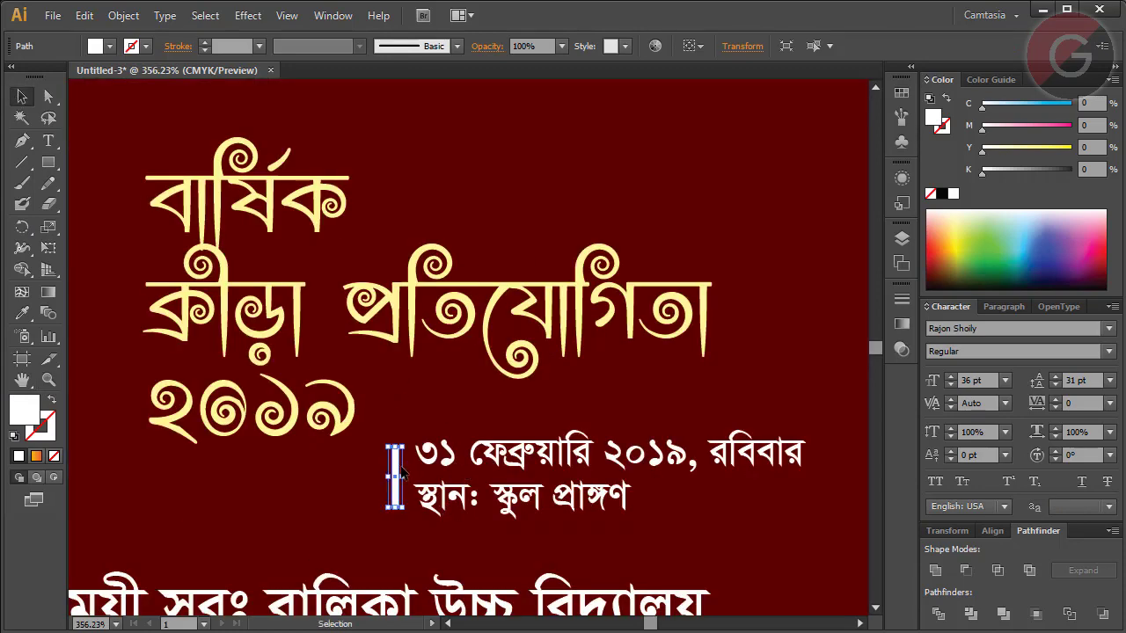
{"action": "left_click_drag", "start_coordinate": [395, 475], "coordinate": [480, 518]}
{"action": "left_click_drag", "start_coordinate": [395, 488], "coordinate": [396, 489]}
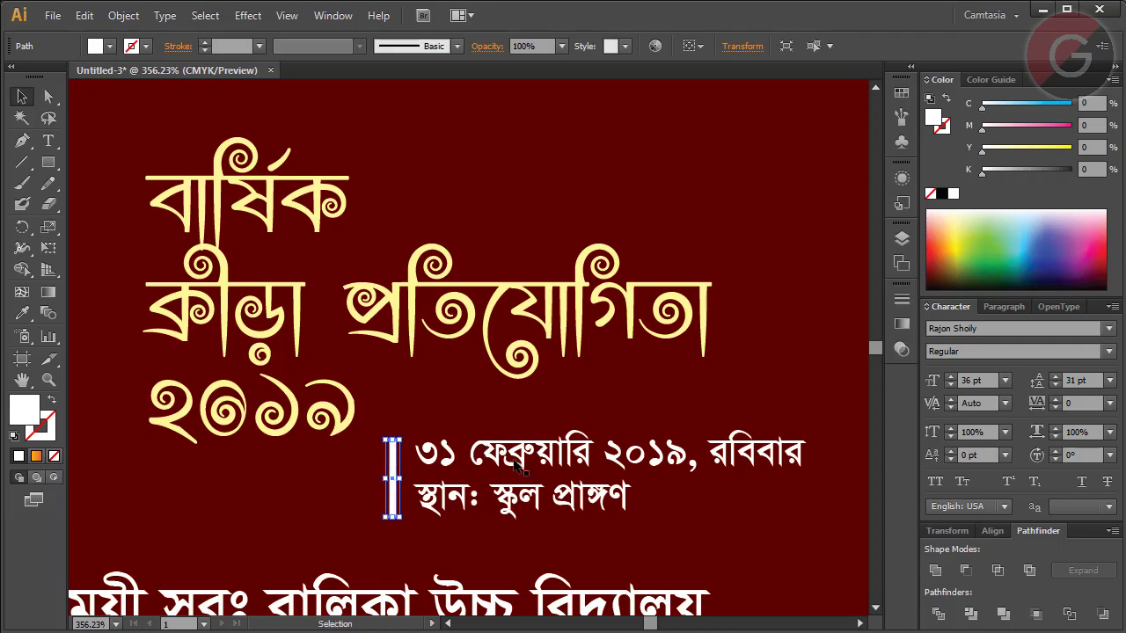
{"action": "left_click", "coordinate": [589, 468], "text": "shift"}
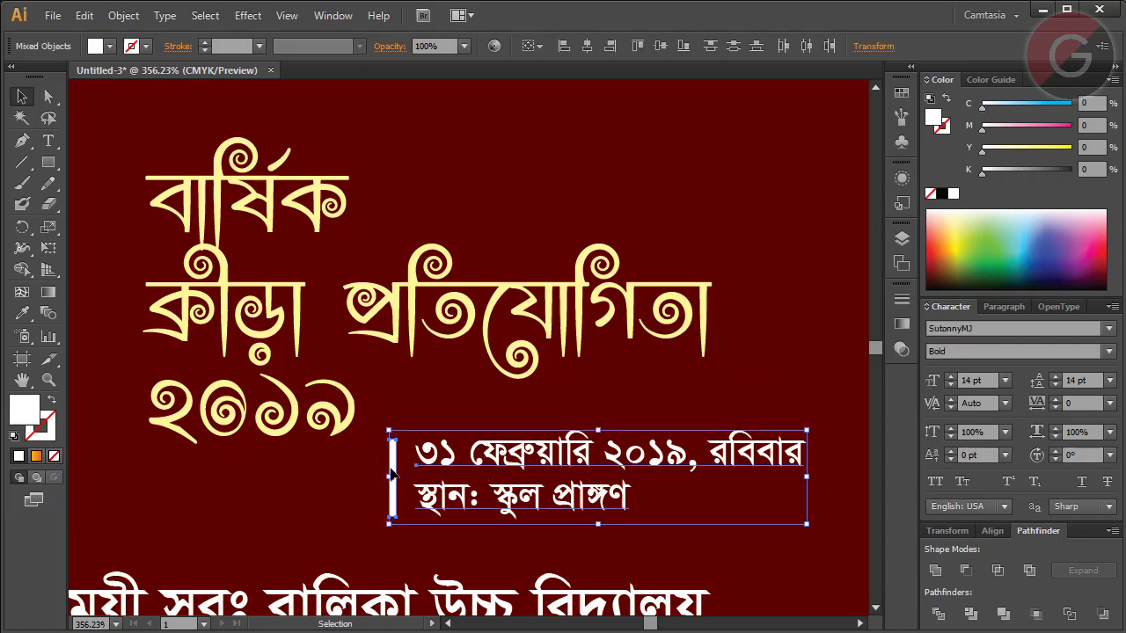
{"action": "key", "text": "Down"}
{"action": "key", "text": "Down"}
{"action": "key", "text": "Down"}
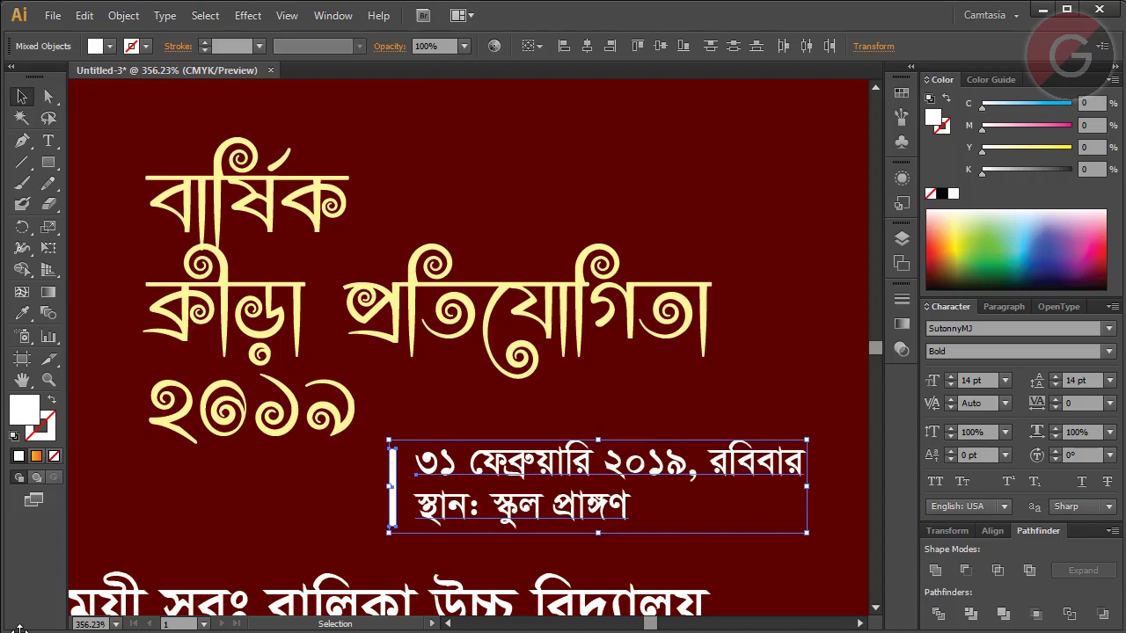
Fit the whole artboard on screen and clear the selection
{"action": "left_click", "coordinate": [115, 624]}
{"action": "left_click", "coordinate": [132, 603]}
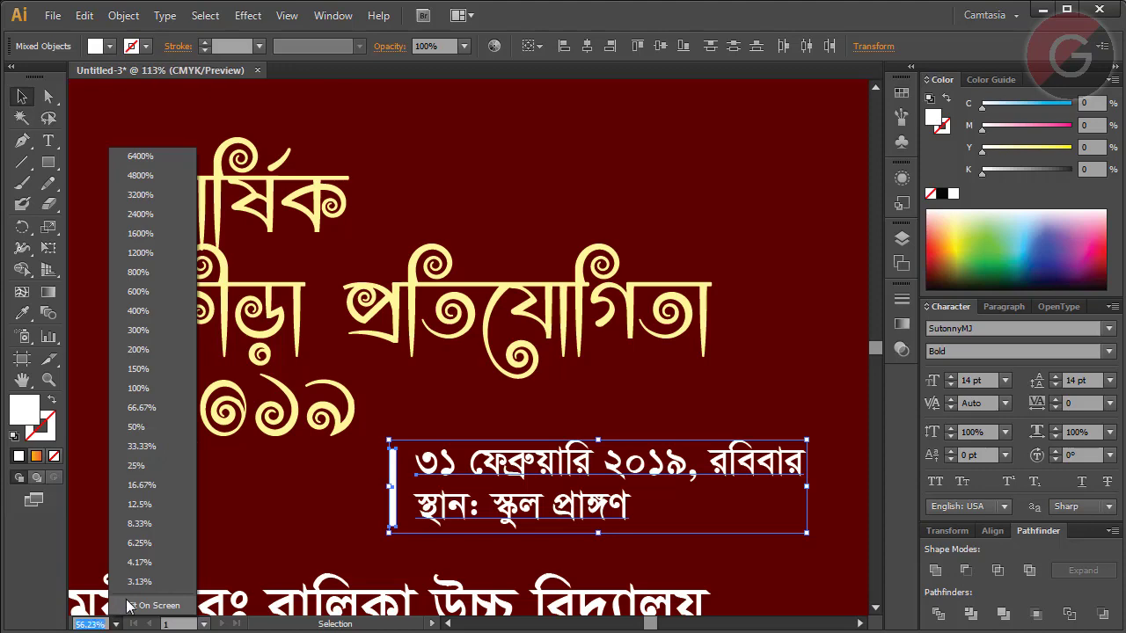
{"action": "left_click", "coordinate": [351, 112]}
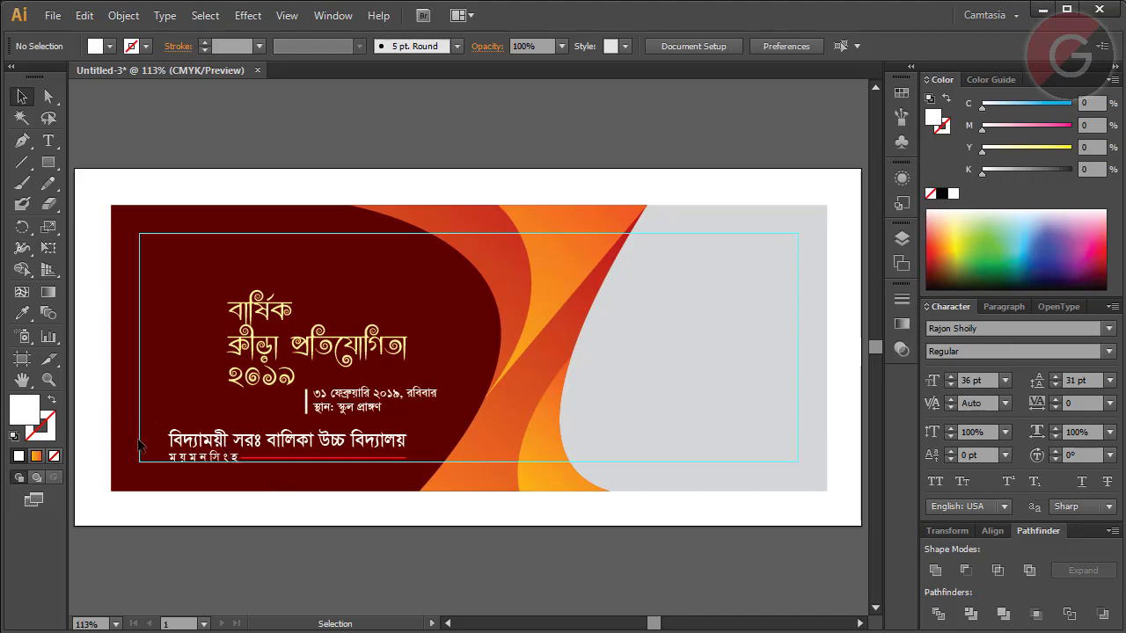
Nudge the school name, ময়মনসিংহ line and red underline right together
{"action": "left_click", "coordinate": [209, 447]}
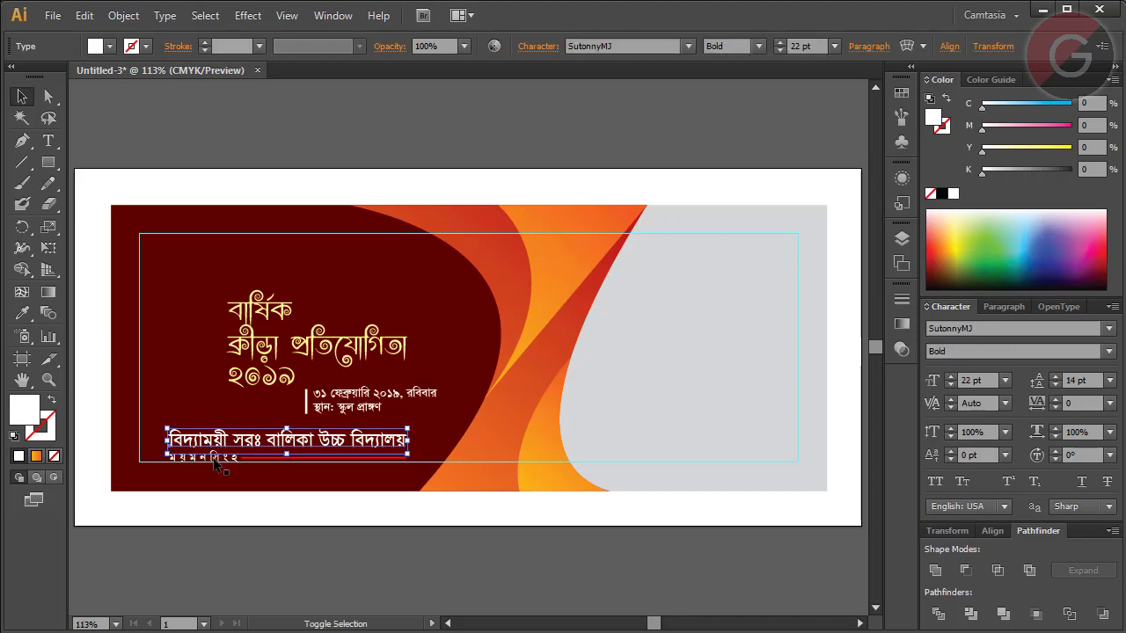
{"action": "left_click", "coordinate": [215, 462], "text": "shift"}
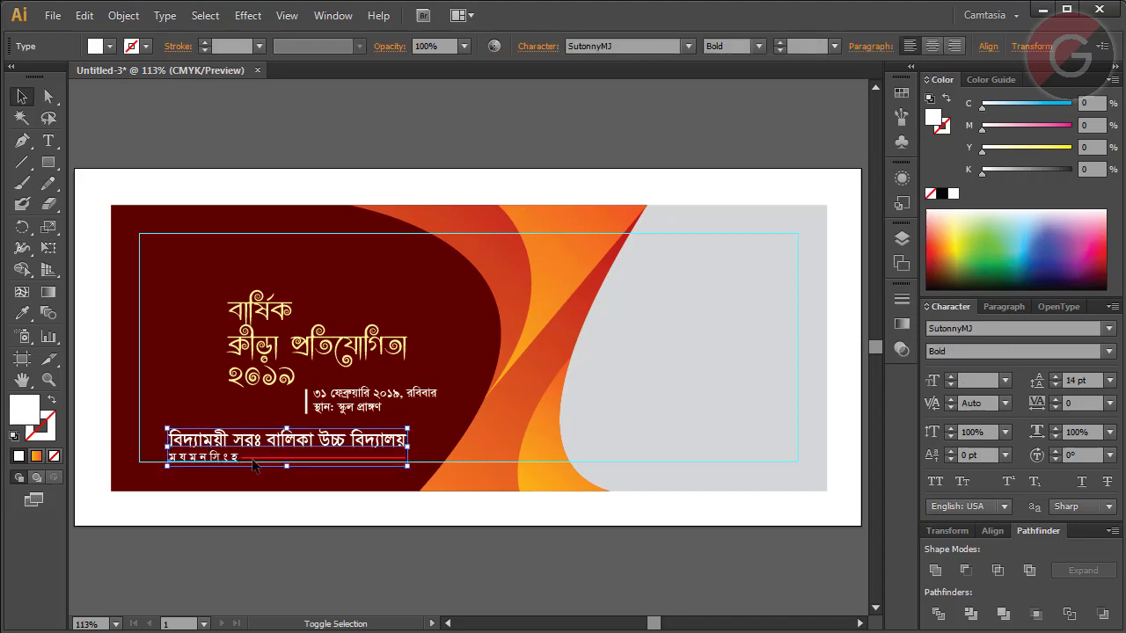
{"action": "left_click", "coordinate": [254, 457], "text": "shift"}
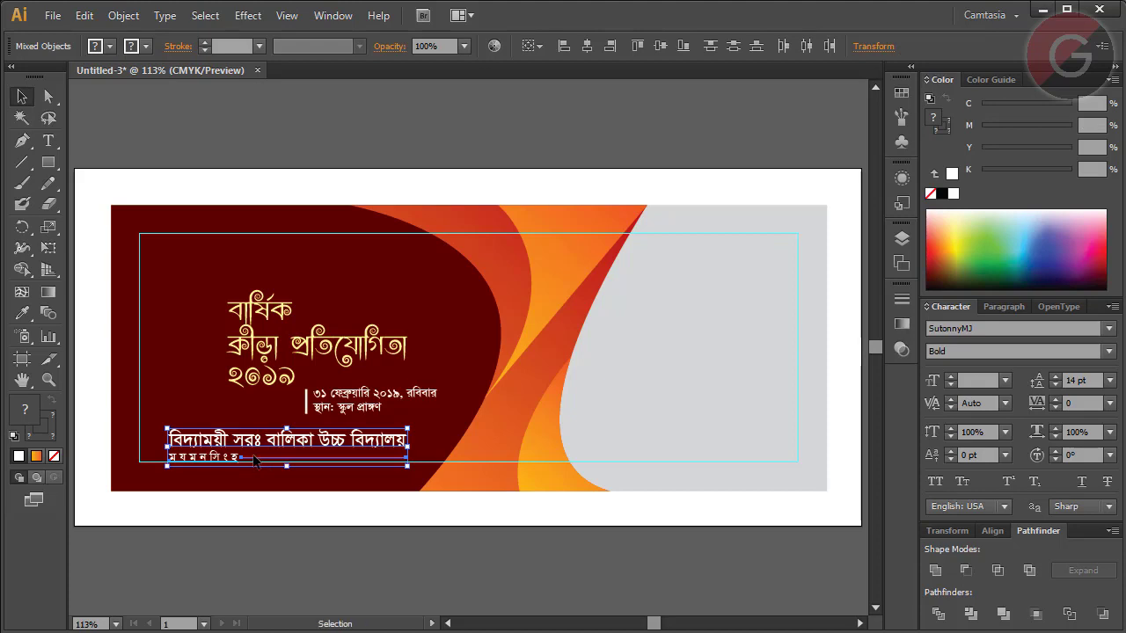
{"action": "key", "text": "shift+Right"}
{"action": "key", "text": "shift+Right"}
{"action": "key", "text": "shift+Right"}
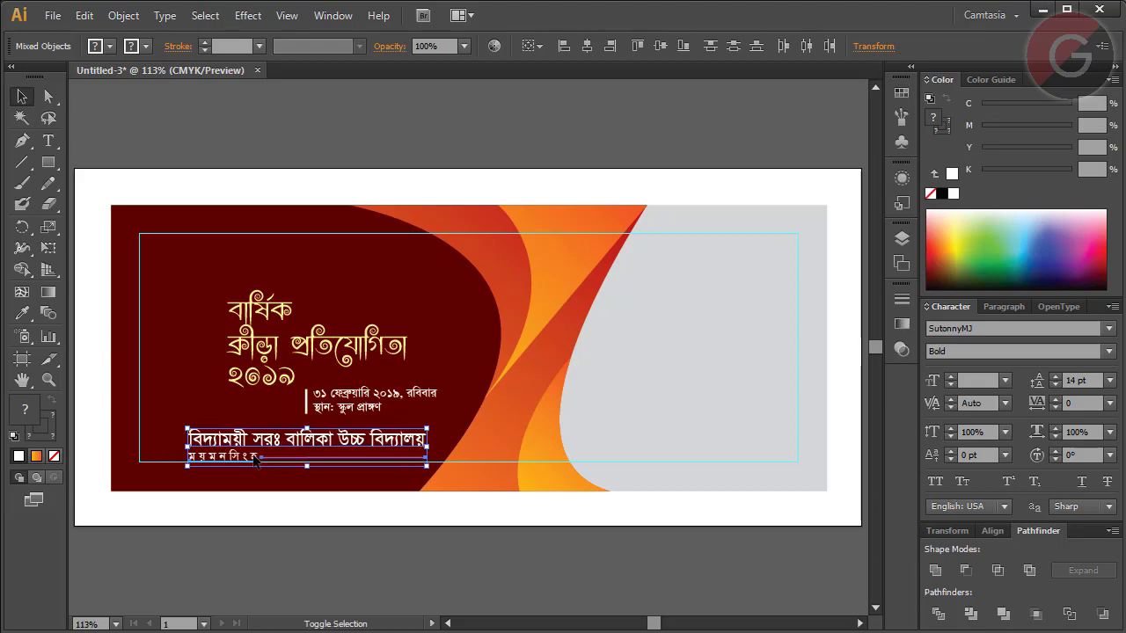
{"action": "key", "text": "Right"}
{"action": "key", "text": "Right"}
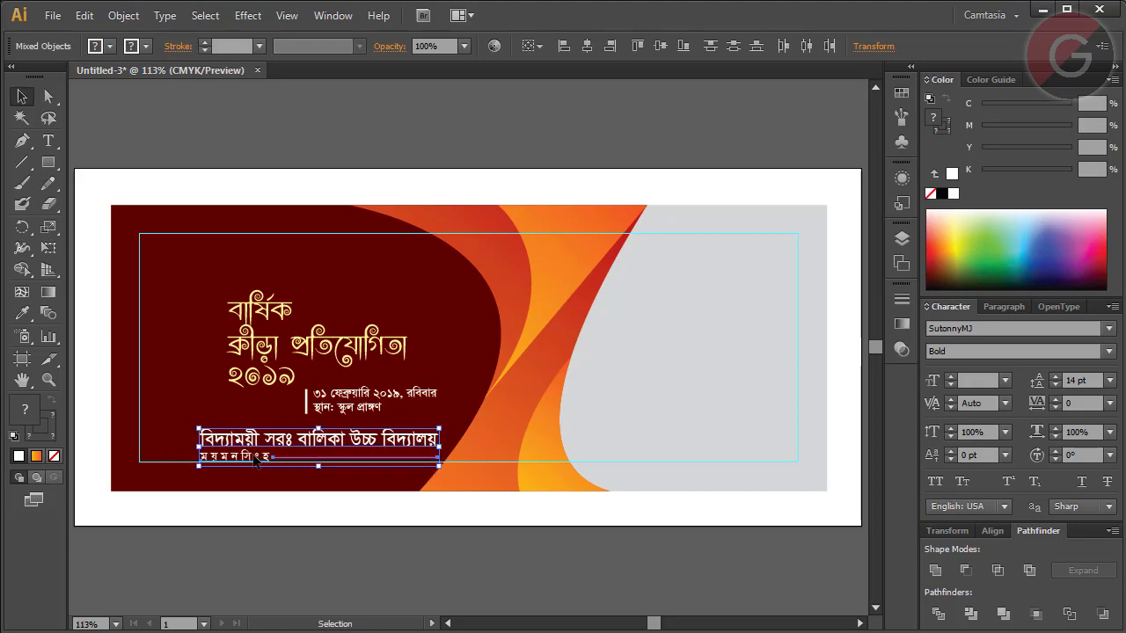
{"action": "left_click", "coordinate": [267, 470]}
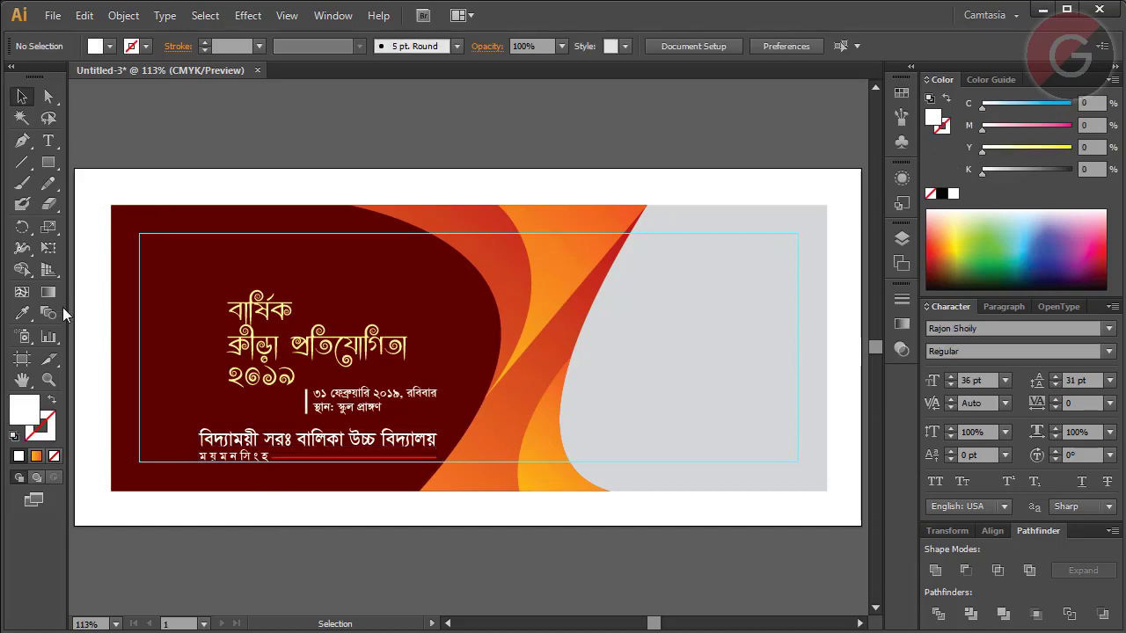
Draw a white circle left of the school name, zoom in on it, and select it
{"action": "left_click_drag", "start_coordinate": [48, 162], "coordinate": [98, 213]}
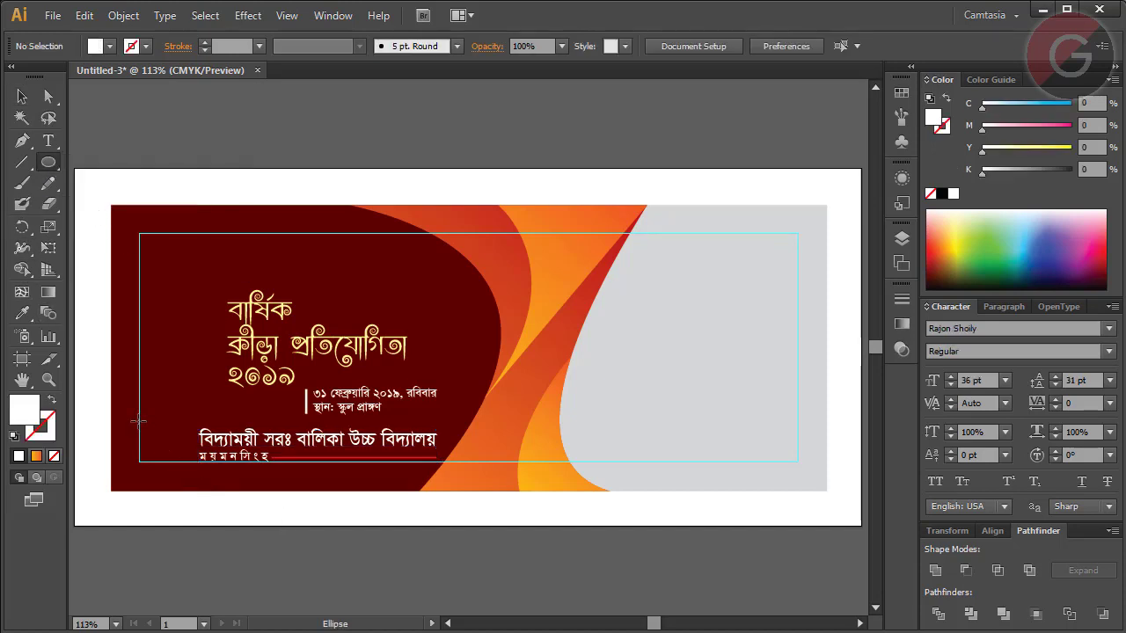
{"action": "left_click_drag", "start_coordinate": [153, 435], "coordinate": [180, 460]}
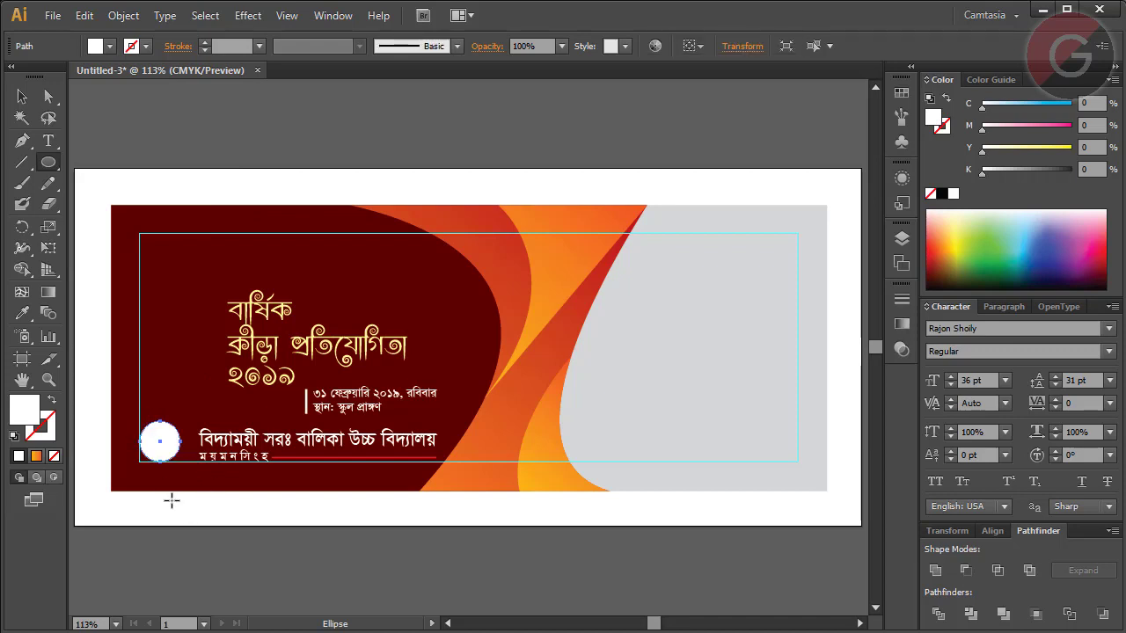
{"action": "left_click", "coordinate": [22, 97]}
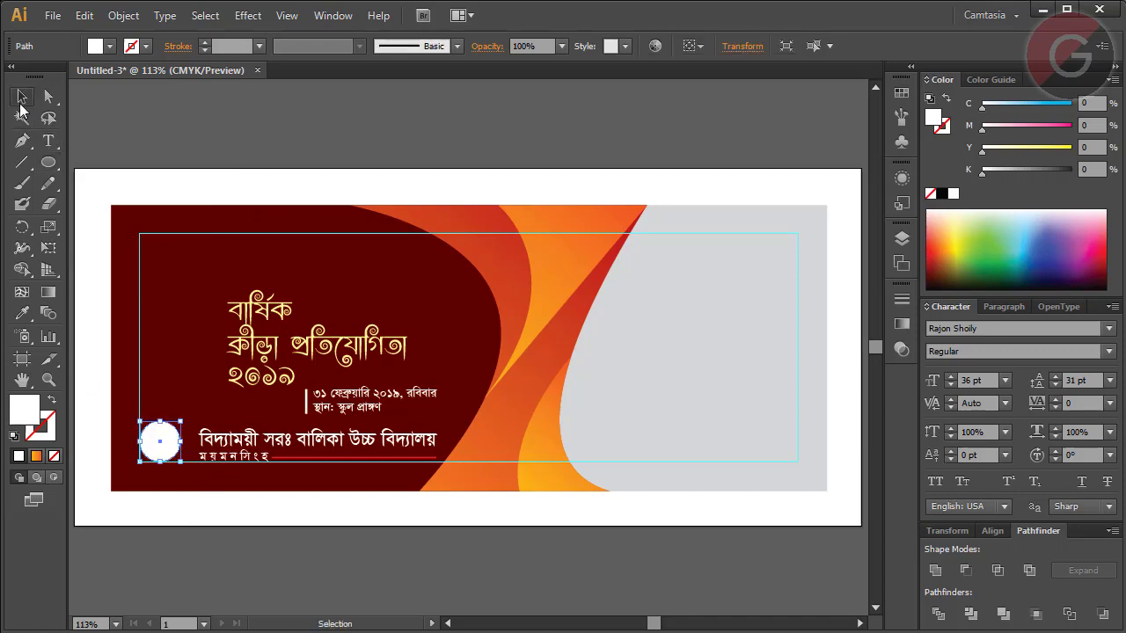
{"action": "left_click", "coordinate": [48, 379]}
{"action": "left_click_drag", "start_coordinate": [95, 172], "coordinate": [427, 529]}
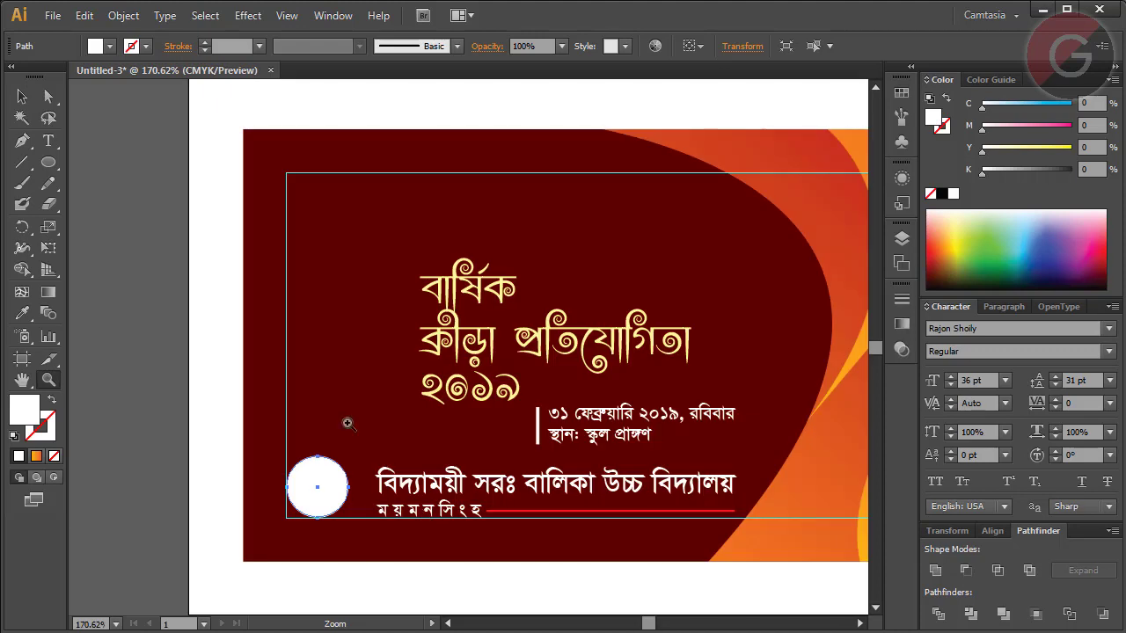
{"action": "left_click", "coordinate": [22, 97]}
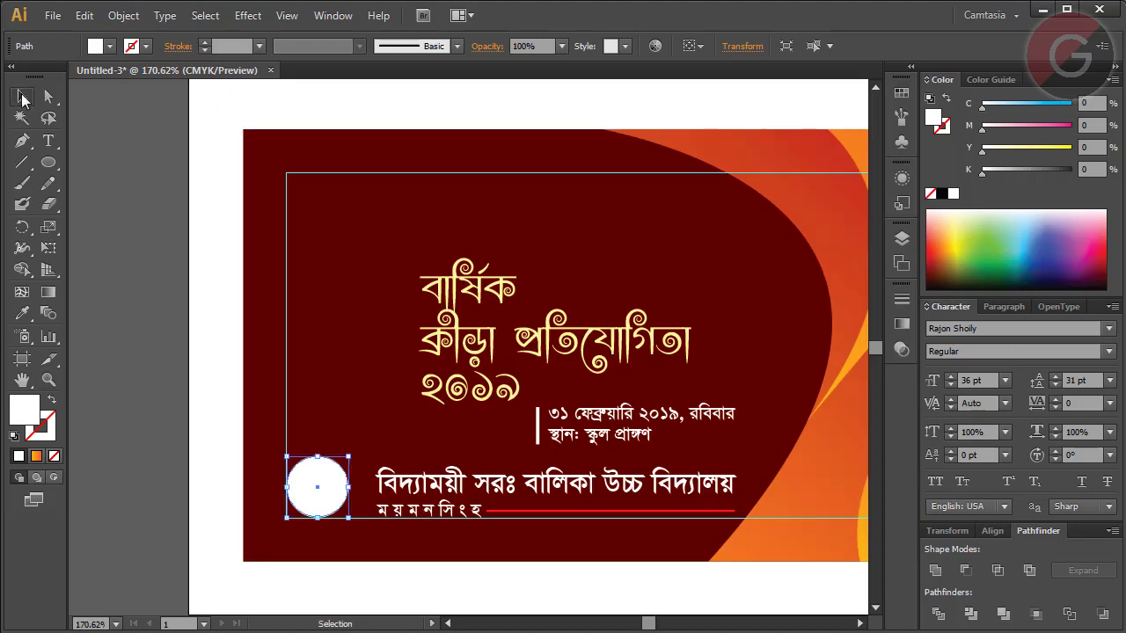
{"action": "left_click", "coordinate": [350, 452], "text": "shift"}
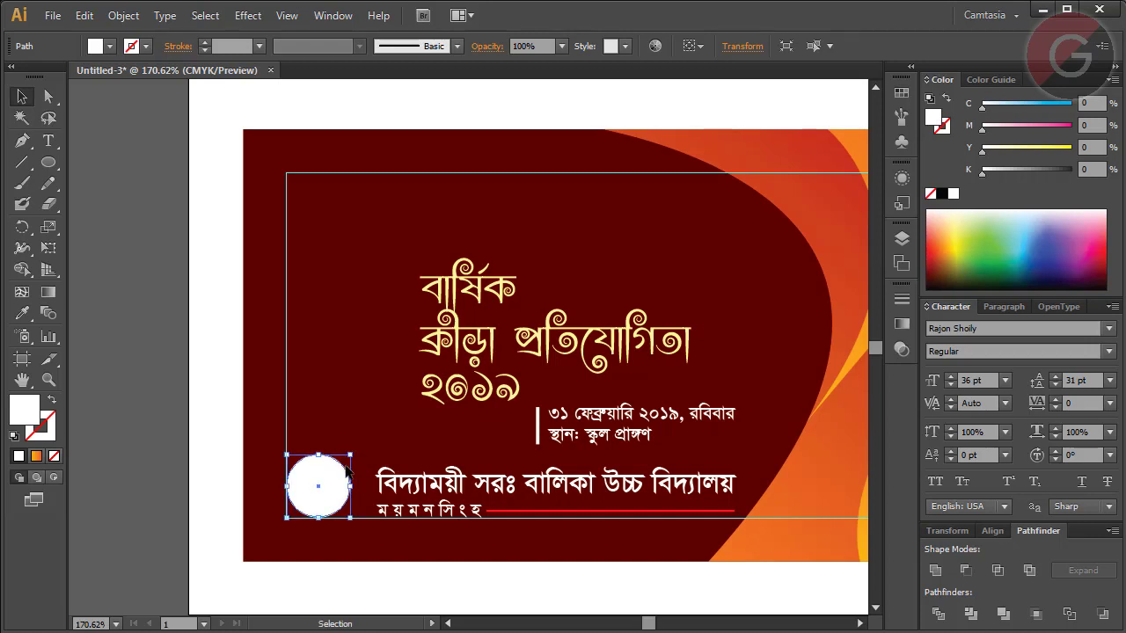
Nudge the school name, the line below it and the red rule left, then deselect
{"action": "left_click", "coordinate": [413, 492]}
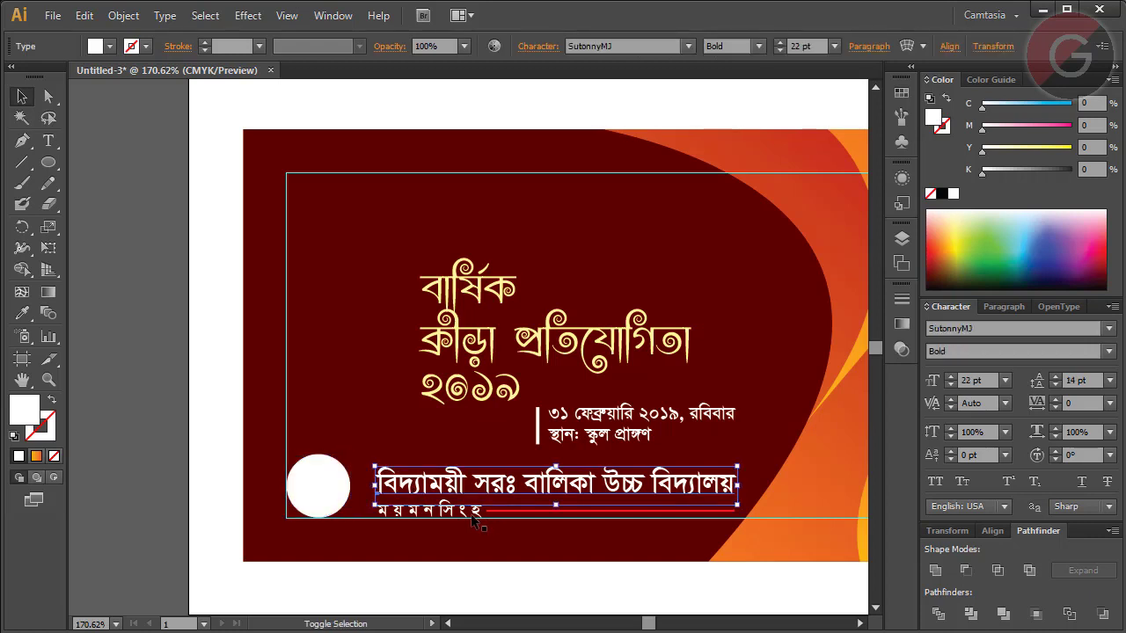
{"action": "left_click", "coordinate": [490, 519], "text": "shift"}
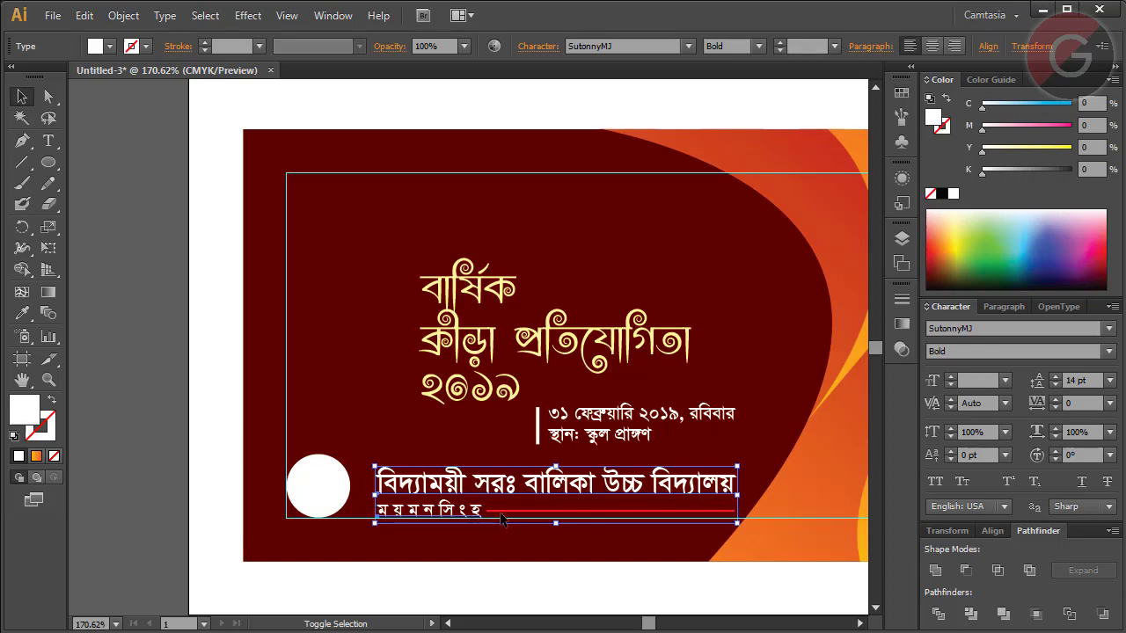
{"action": "left_click", "coordinate": [509, 514], "text": "shift"}
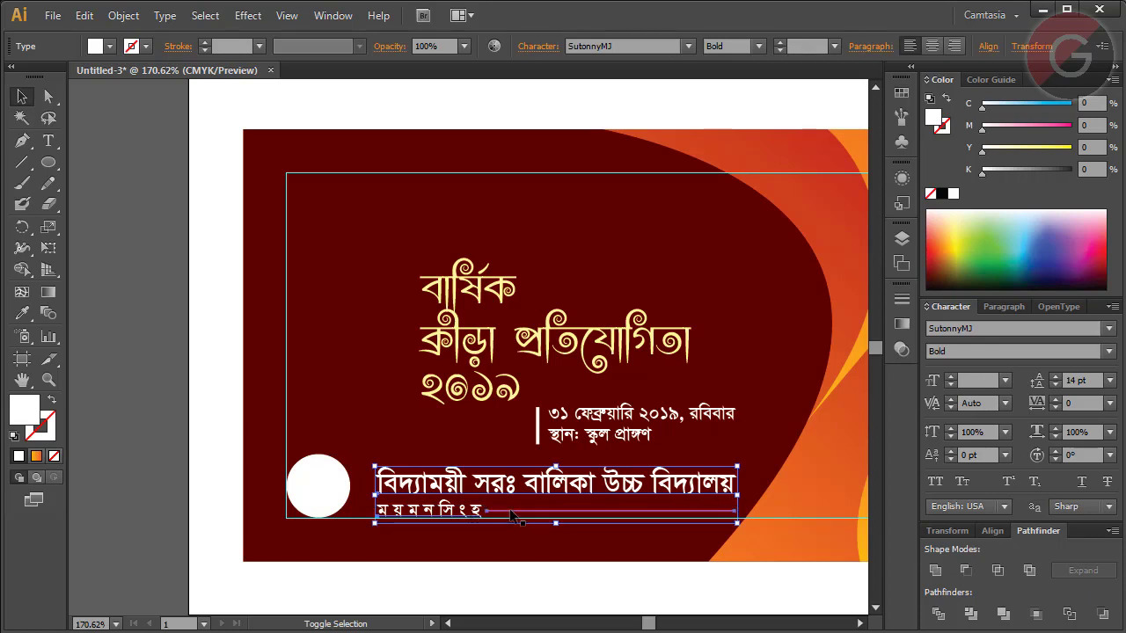
{"action": "key", "text": "Left"}
{"action": "key", "text": "Left"}
{"action": "key", "text": "Left"}
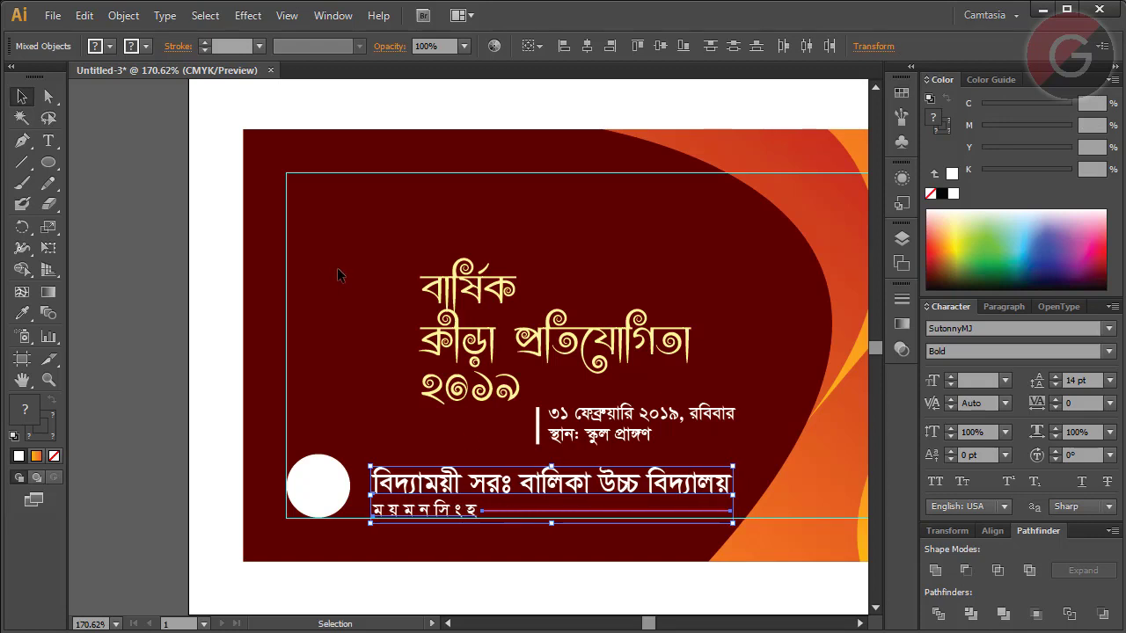
{"action": "left_click", "coordinate": [343, 305]}
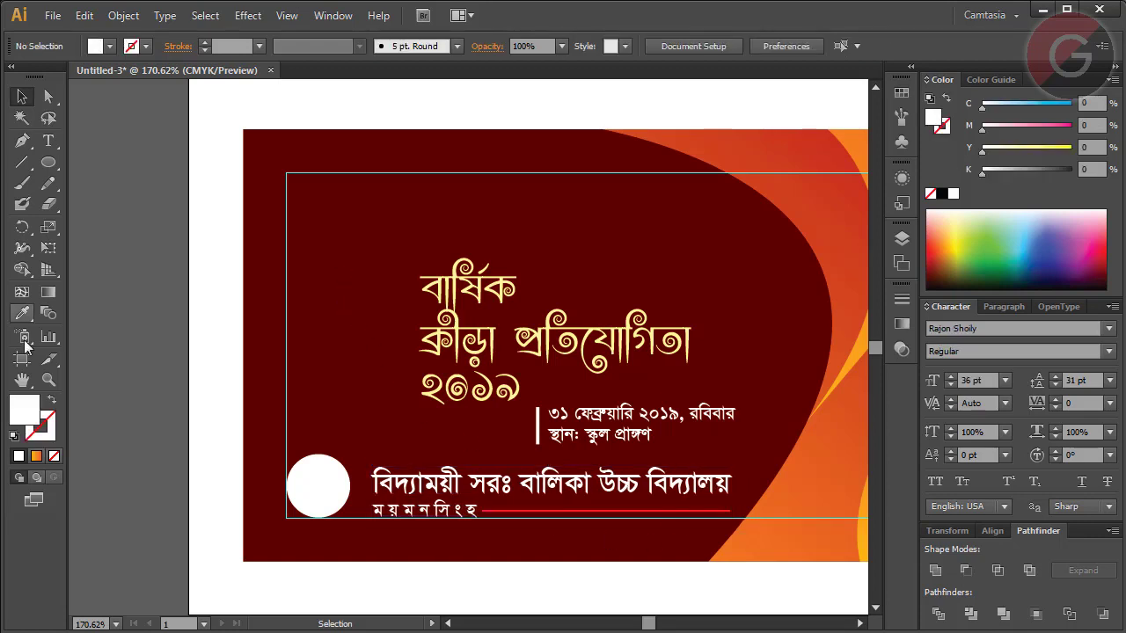
Pan to show the whole banner, then minimize Illustrator to the desktop
{"action": "key", "text": "h"}
{"action": "left_click_drag", "start_coordinate": [809, 414], "coordinate": [640, 430]}
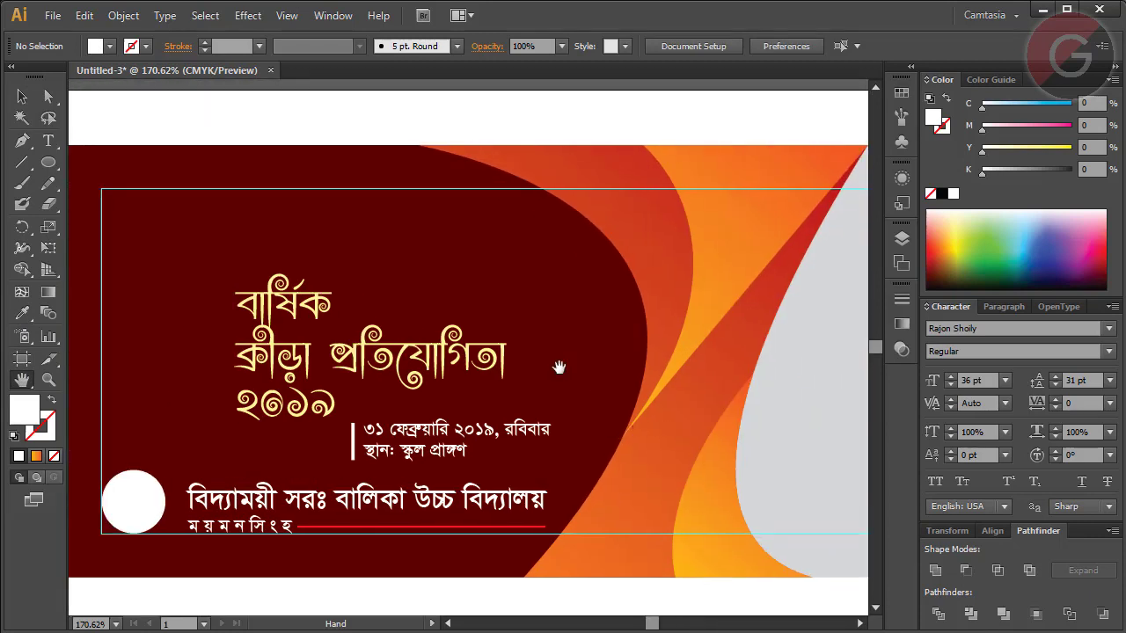
{"action": "left_click", "coordinate": [21, 97]}
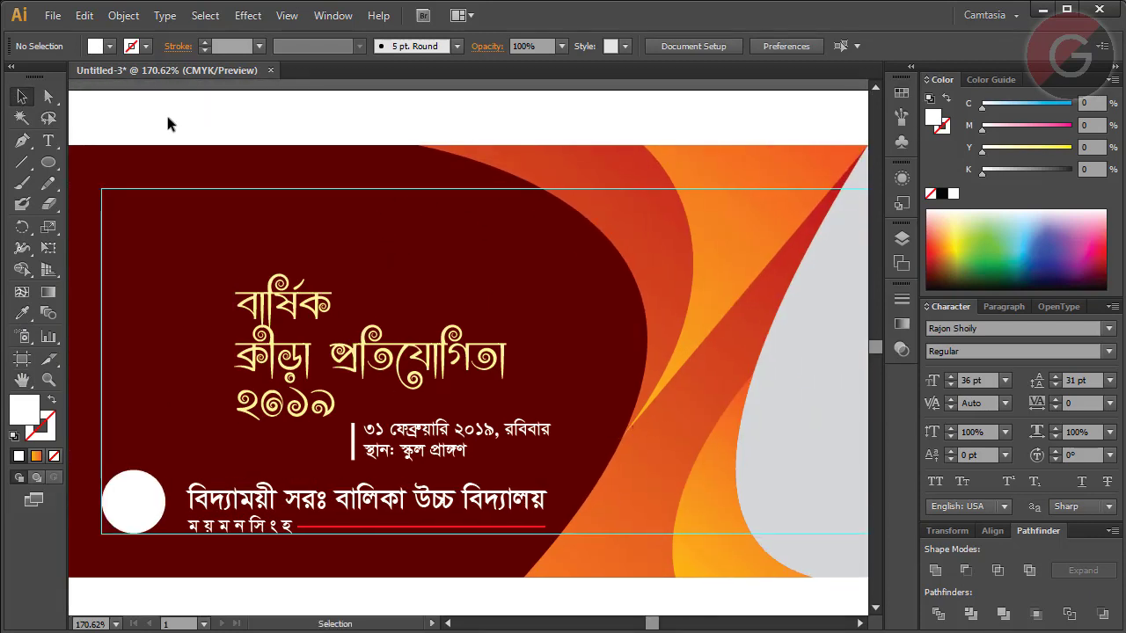
{"action": "left_click", "coordinate": [1043, 10]}
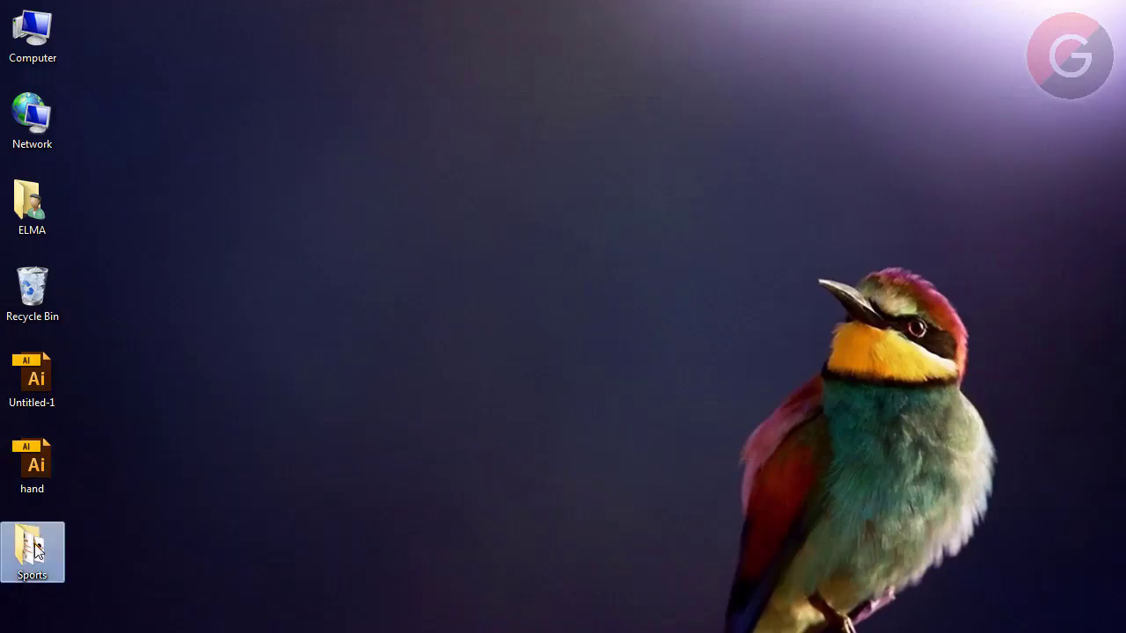
Drag 29-03-12 OlympicTorchLogo from the Sports folder into Illustrator
{"action": "double_click", "coordinate": [33, 550]}
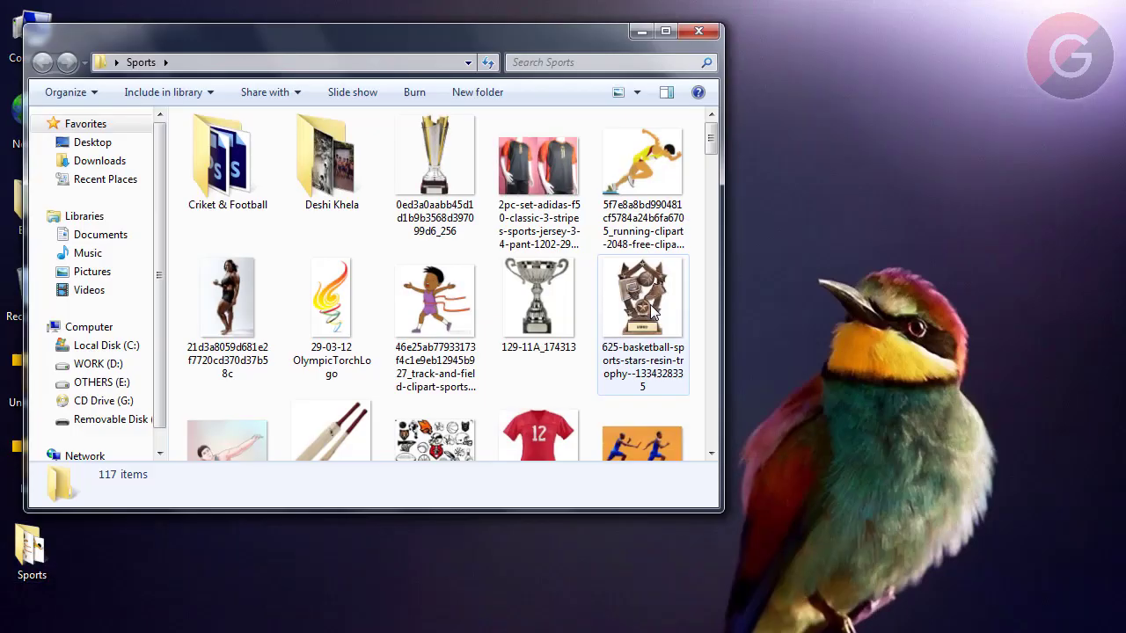
{"action": "left_click", "coordinate": [331, 306]}
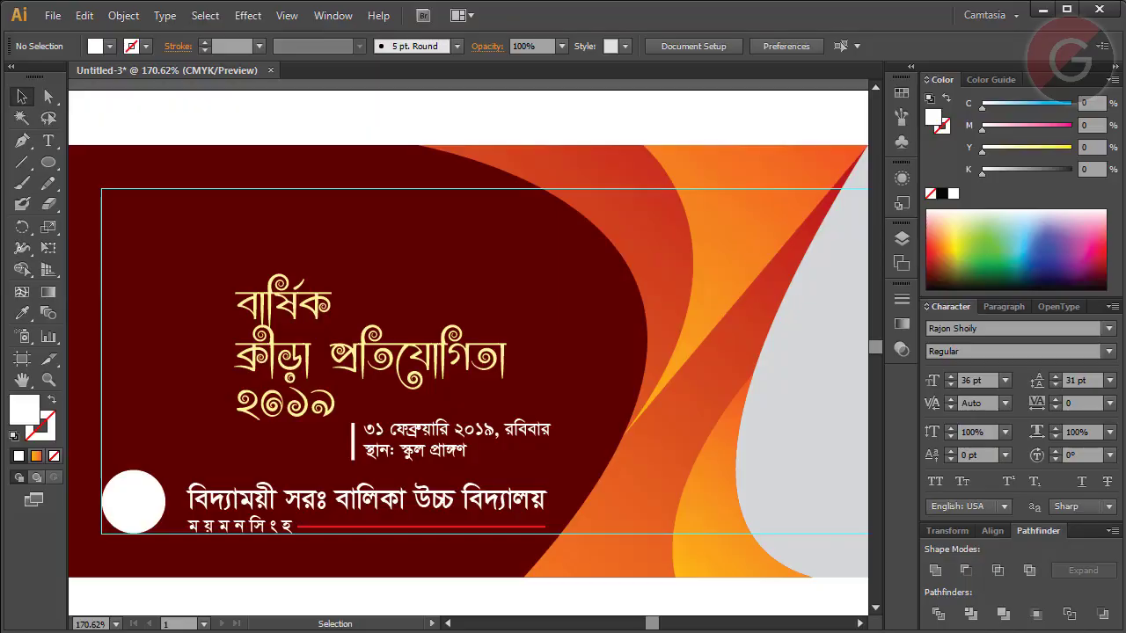
{"action": "left_click_drag", "start_coordinate": [501, 299], "coordinate": [419, 71]}
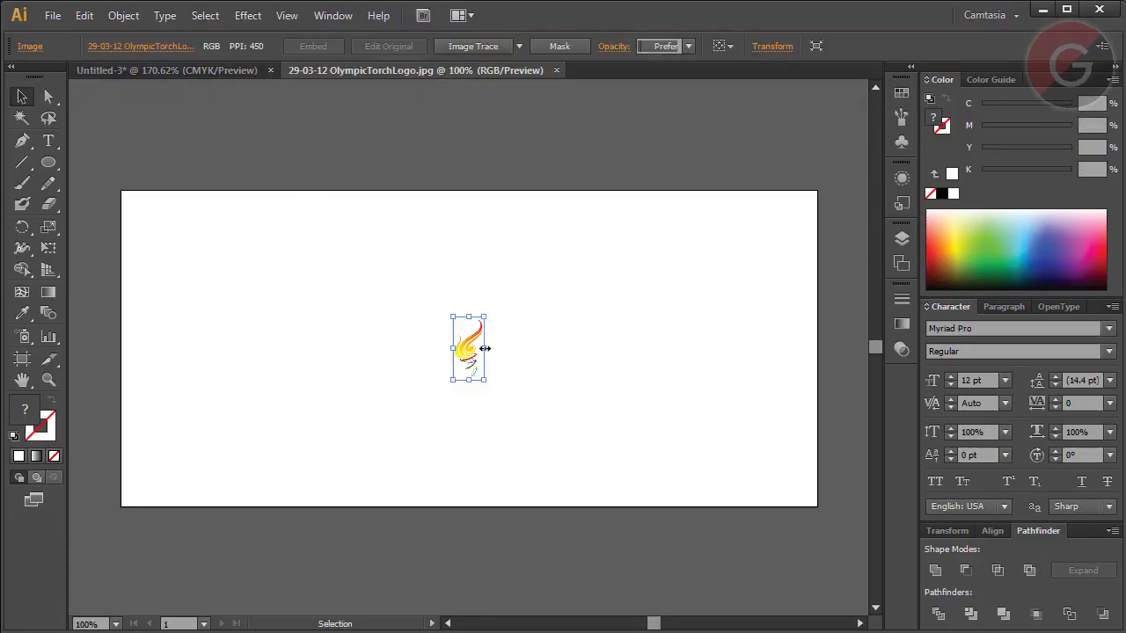
Enlarge the torch image, move it left, and trace it as High Fidelity Photo
{"action": "left_click_drag", "start_coordinate": [484, 348], "coordinate": [568, 348]}
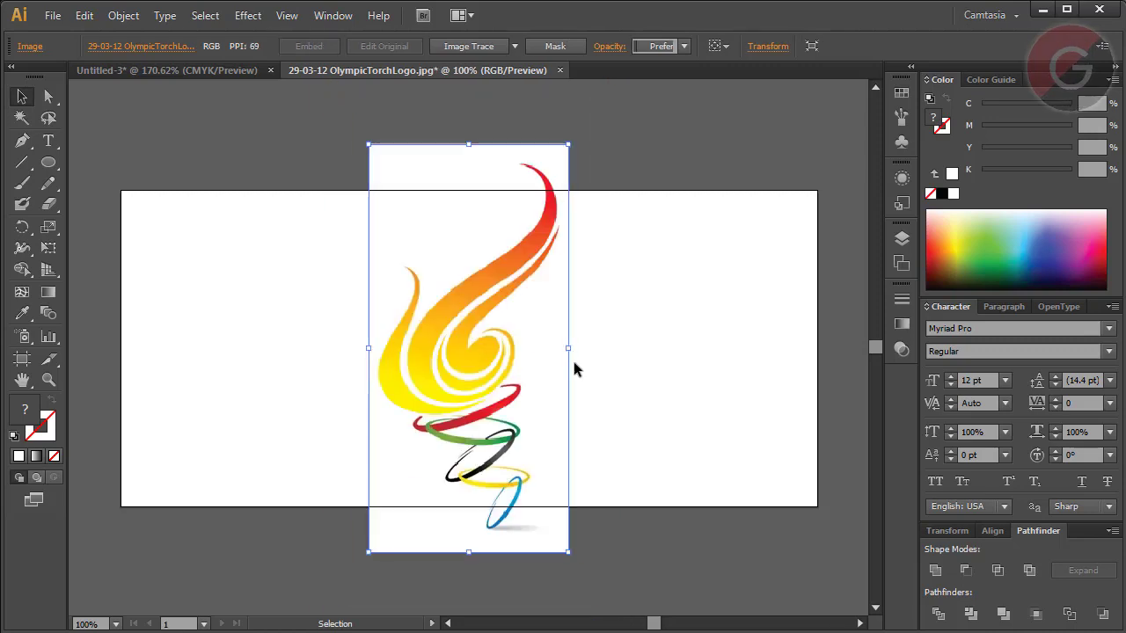
{"action": "left_click_drag", "start_coordinate": [490, 334], "coordinate": [421, 336]}
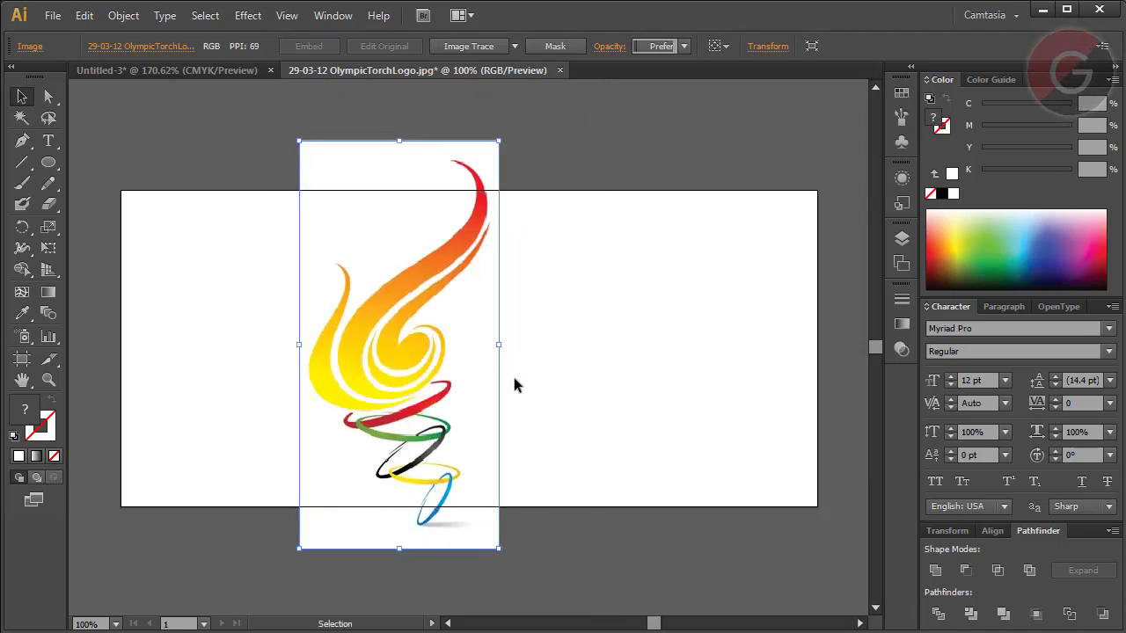
{"action": "left_click", "coordinate": [515, 45]}
{"action": "left_click", "coordinate": [546, 108]}
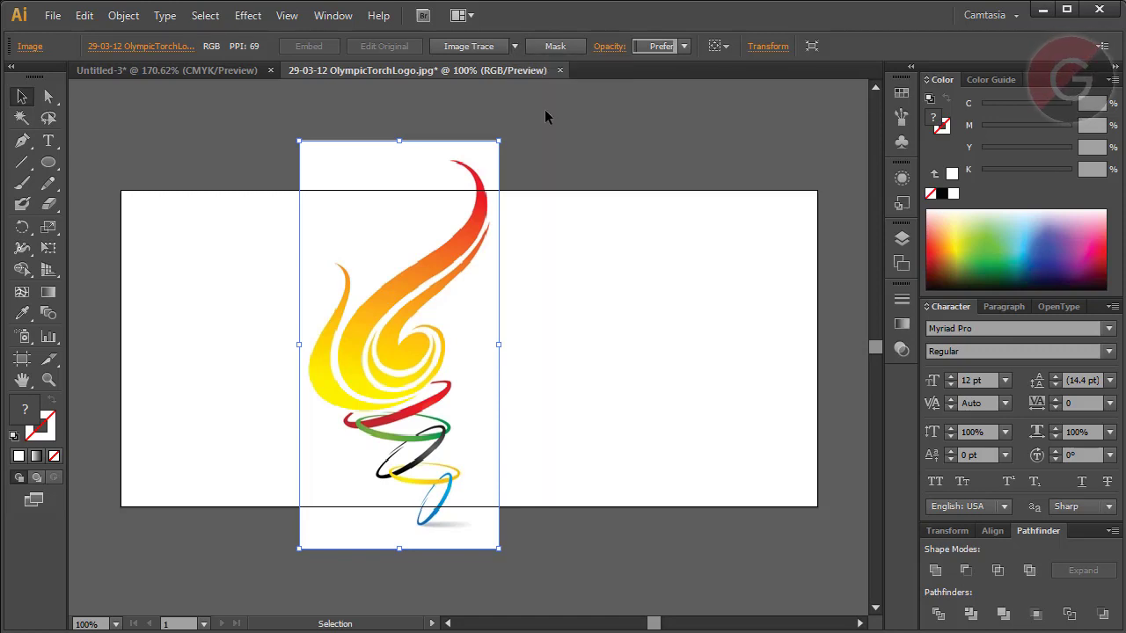
Expand the traced torch into paths and split it with Pathfinder Divide
{"action": "left_click", "coordinate": [123, 15]}
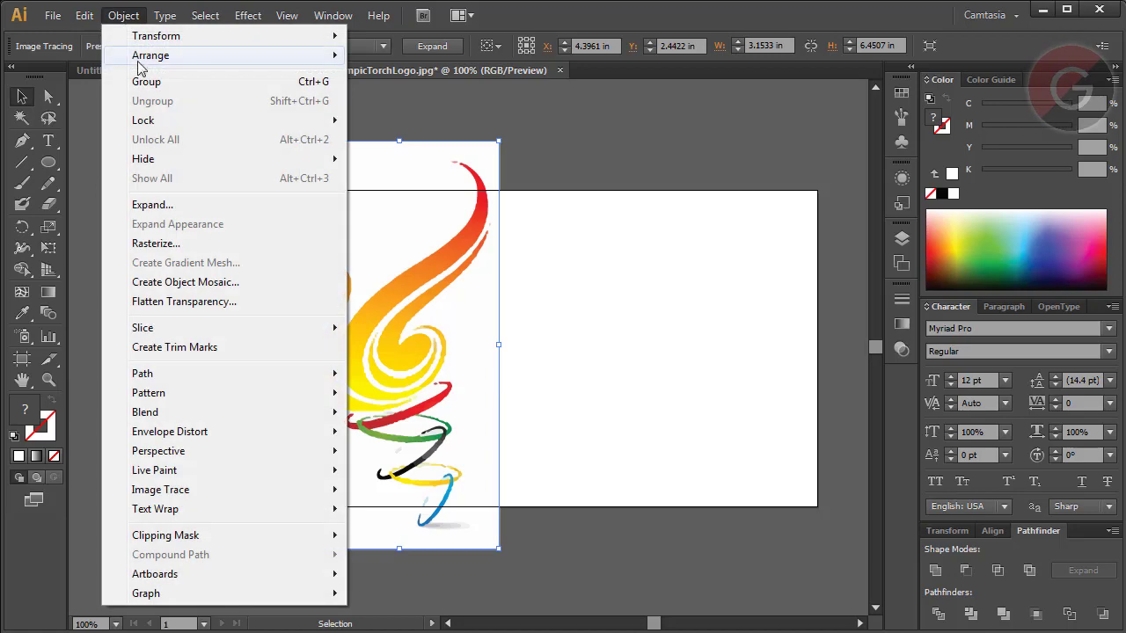
{"action": "left_click", "coordinate": [149, 204]}
{"action": "left_click", "coordinate": [521, 423]}
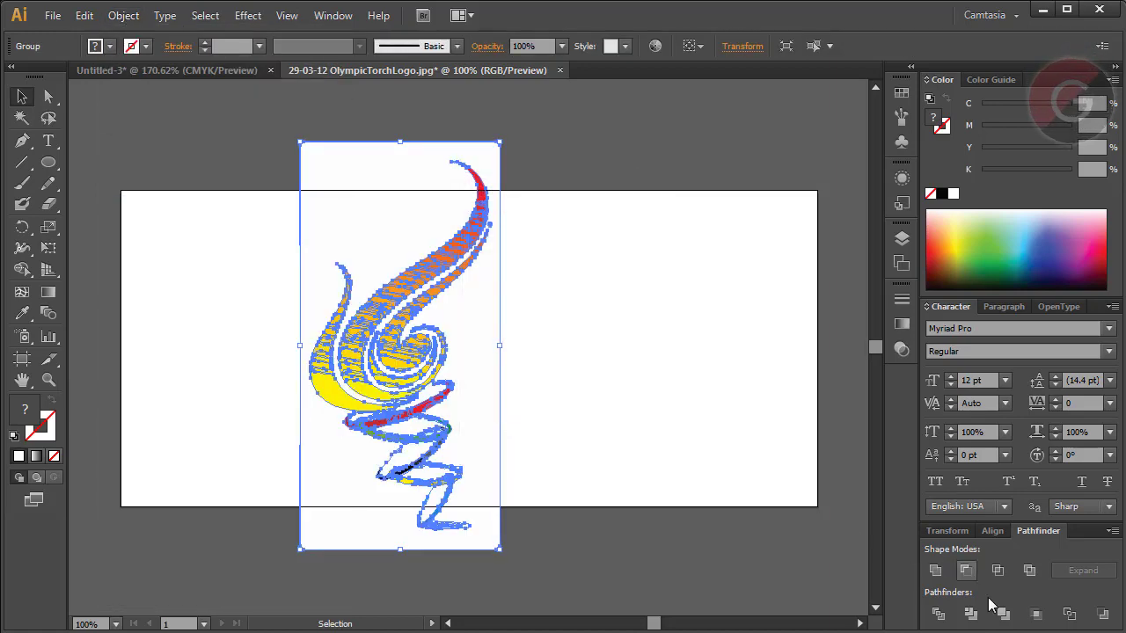
{"action": "left_click", "coordinate": [937, 615]}
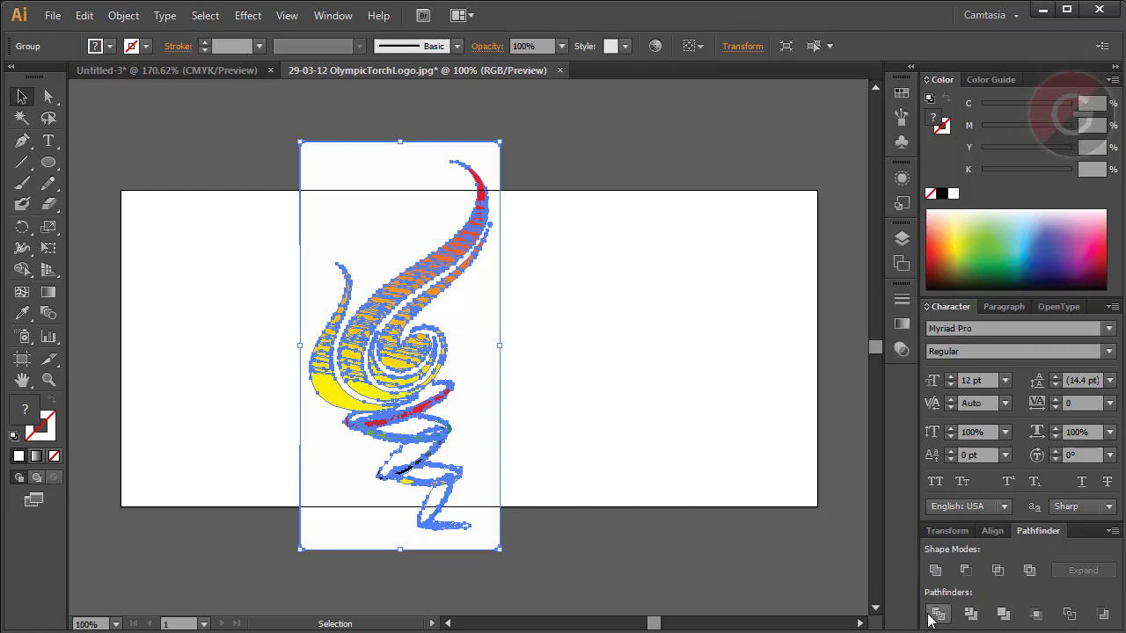
{"action": "left_click", "coordinate": [639, 503]}
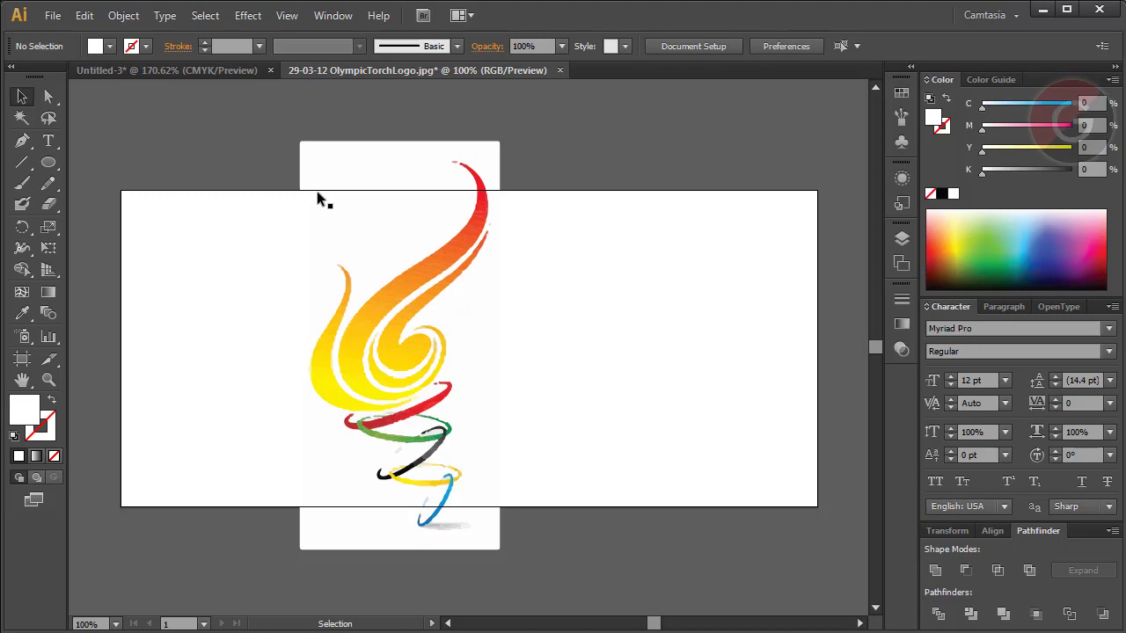
Delete the white background areas from the traced torch artwork
{"action": "left_click", "coordinate": [20, 119]}
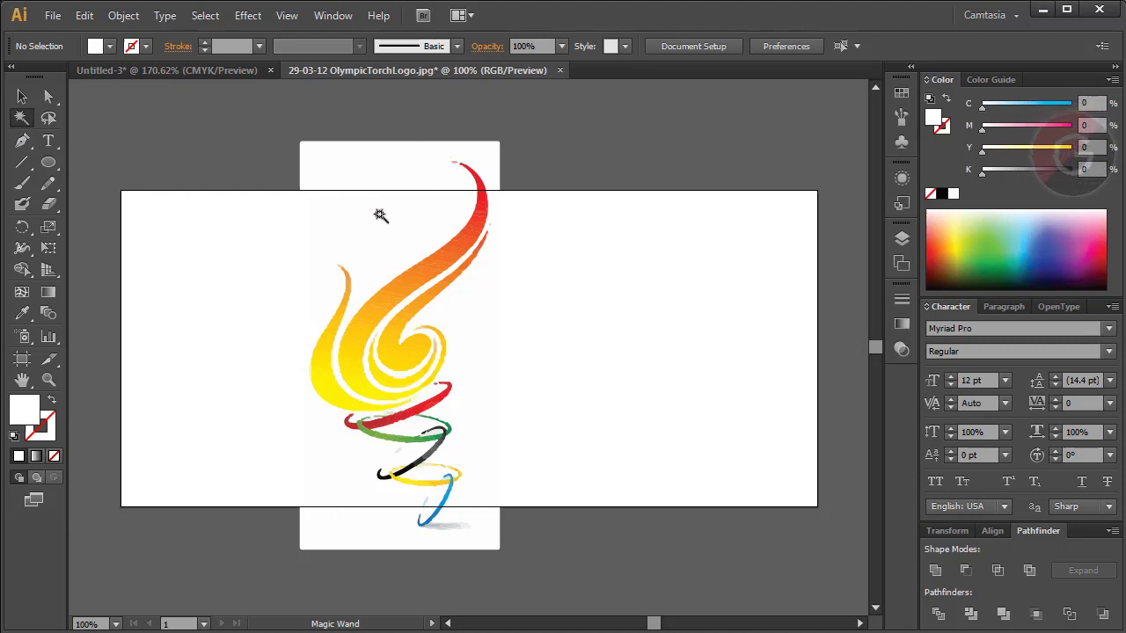
{"action": "left_click", "coordinate": [380, 216]}
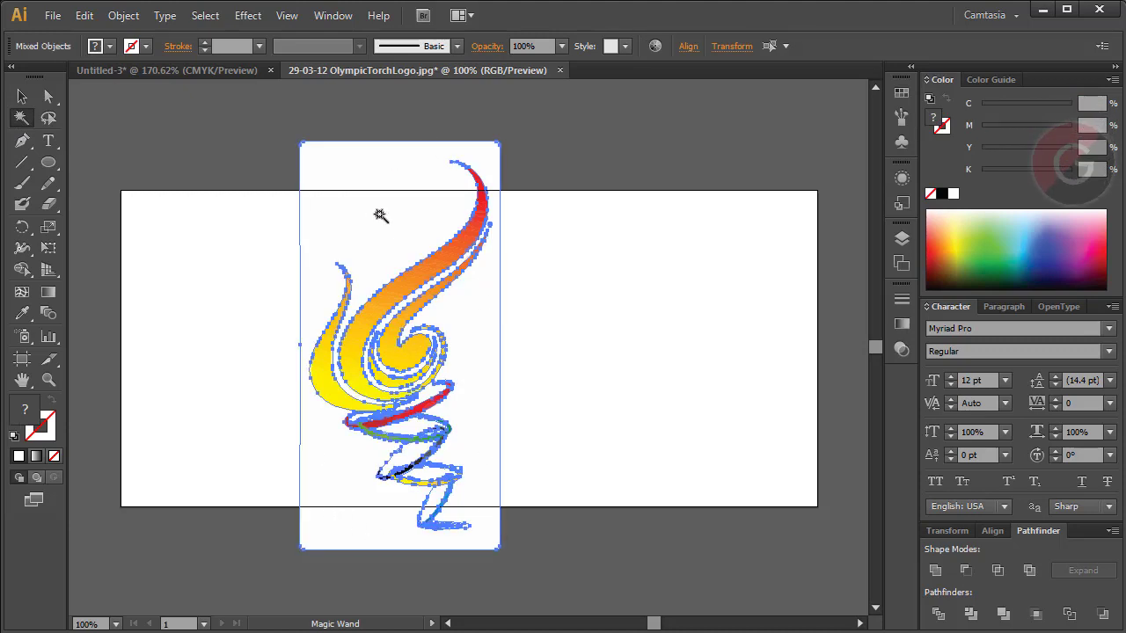
{"action": "key", "text": "Delete"}
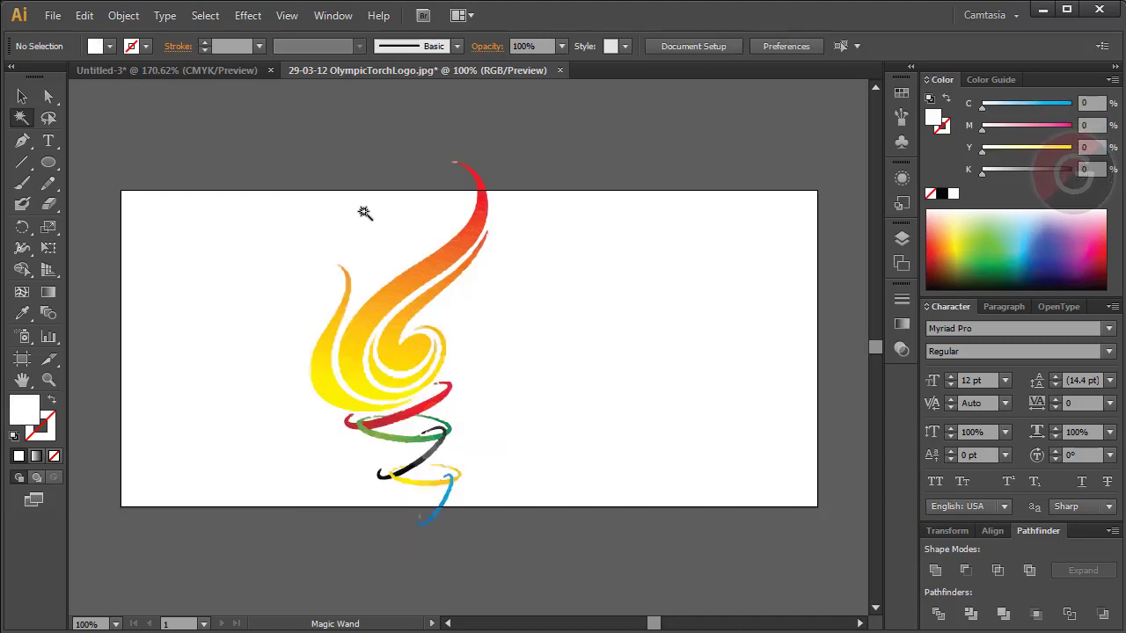
Select all the remaining traced torch artwork and group it
{"action": "left_click", "coordinate": [22, 97]}
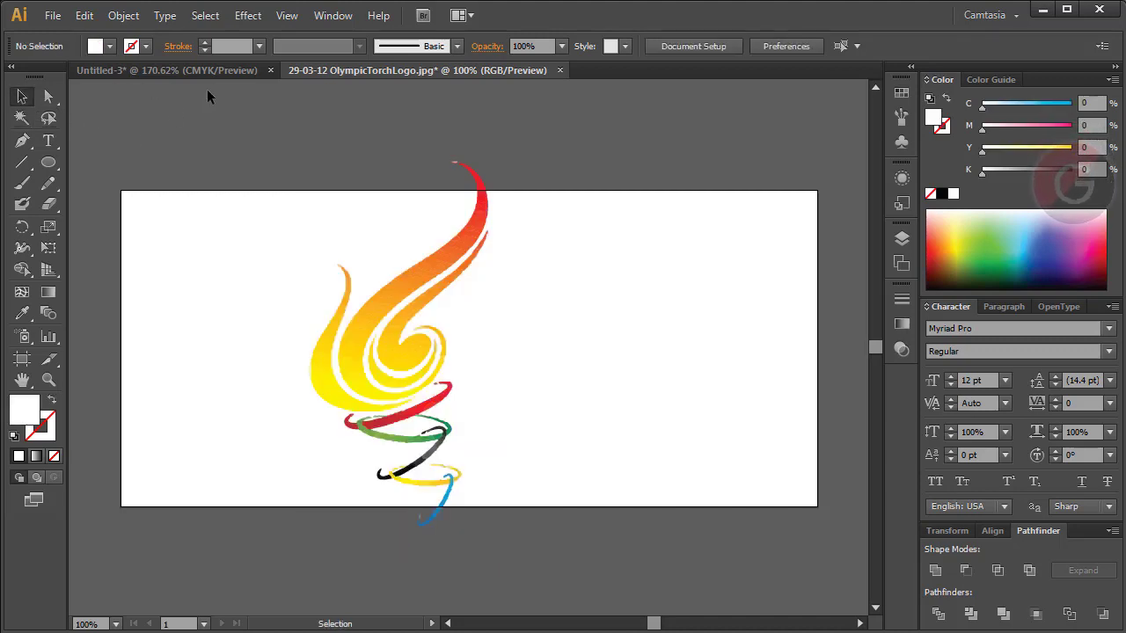
{"action": "mouse_move", "coordinate": [213, 111]}
{"action": "left_mouse_down"}
{"action": "mouse_move", "coordinate": [405, 379]}
{"action": "mouse_move", "coordinate": [598, 519]}
{"action": "mouse_move", "coordinate": [521, 486]}
{"action": "left_mouse_up"}
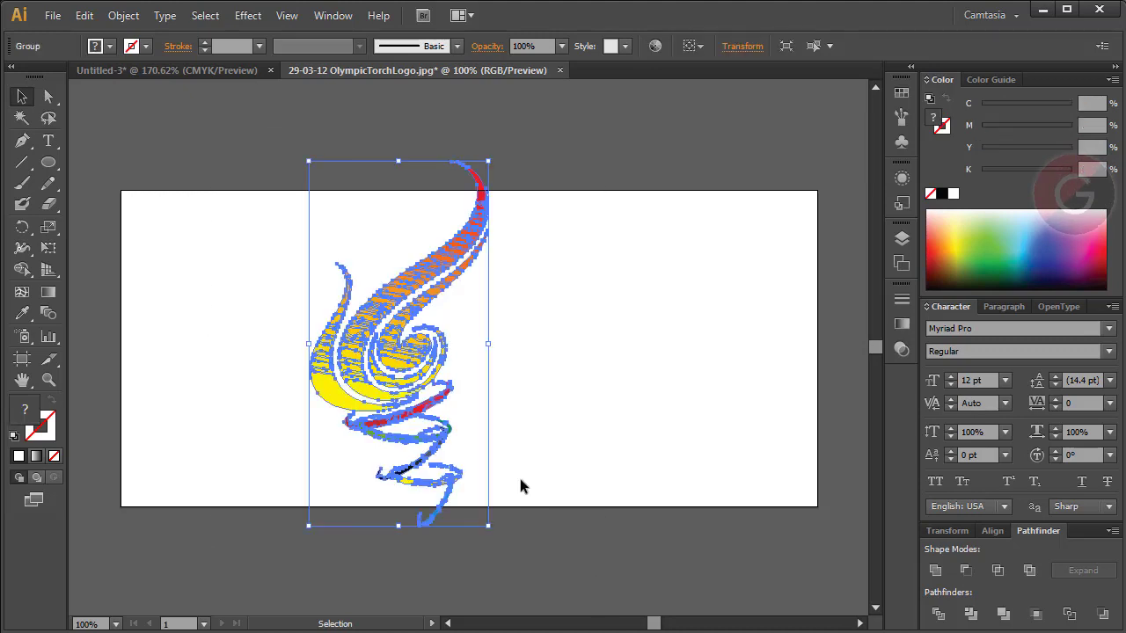
{"action": "left_click", "coordinate": [121, 15]}
{"action": "left_click", "coordinate": [131, 82]}
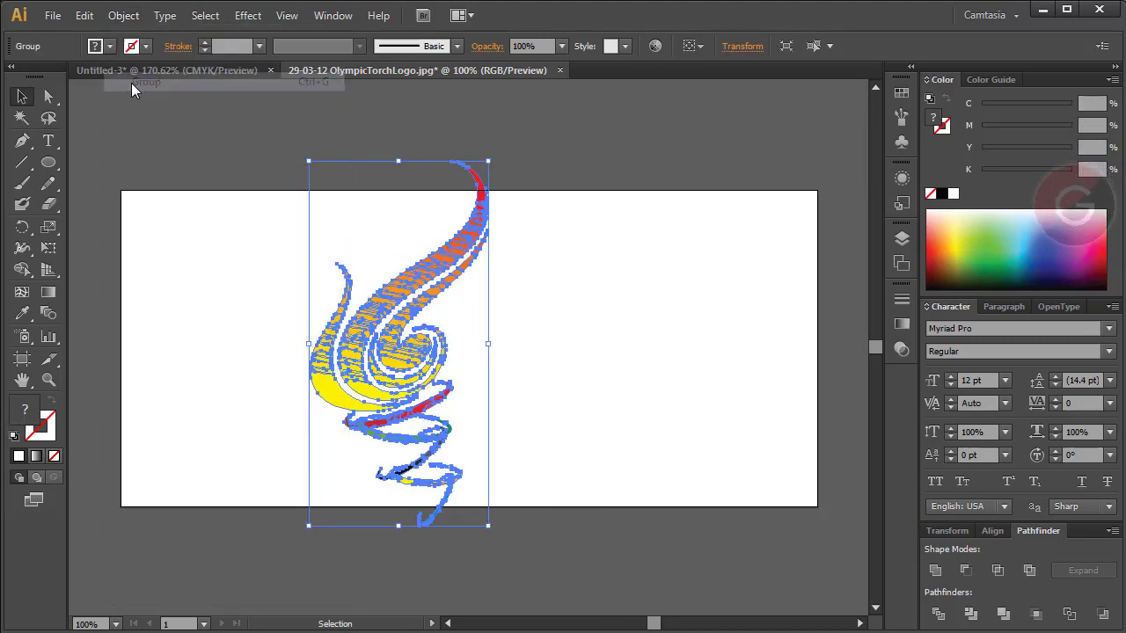
Cut the torch group and close the torch document without saving
{"action": "key", "text": "a"}
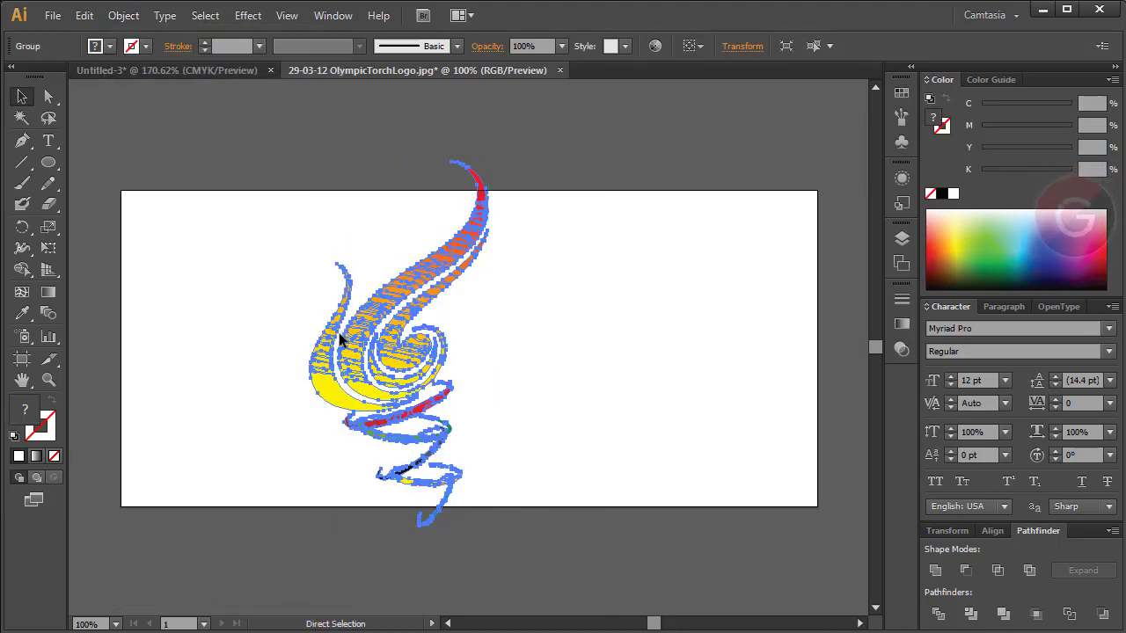
{"action": "key", "text": "Delete"}
{"action": "key", "text": "v"}
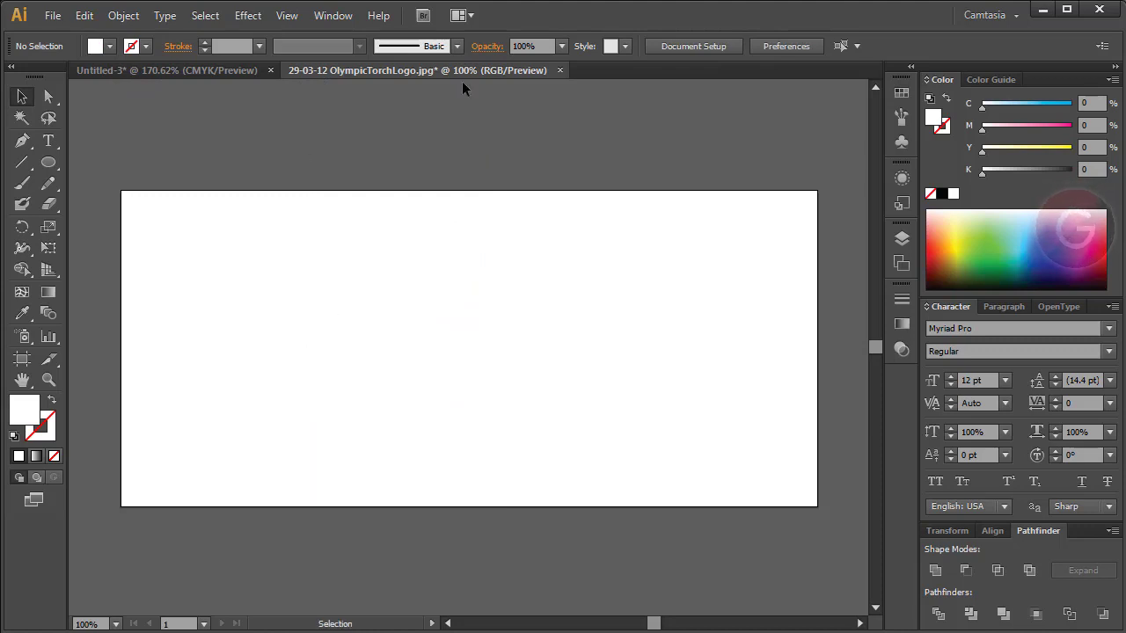
{"action": "left_click", "coordinate": [560, 70]}
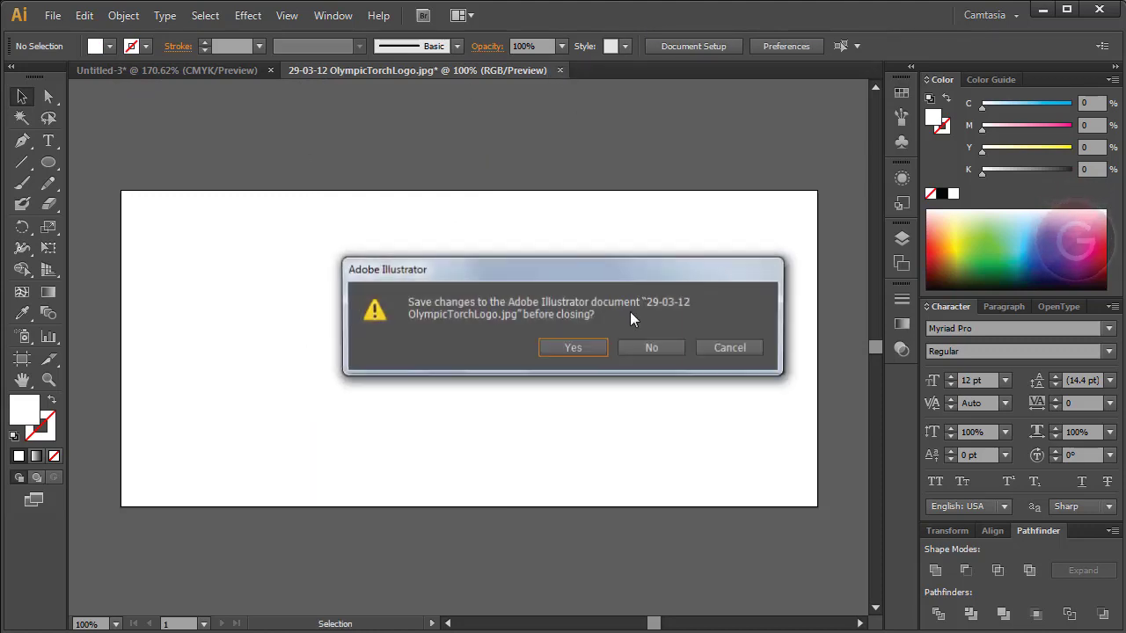
{"action": "left_click", "coordinate": [651, 348]}
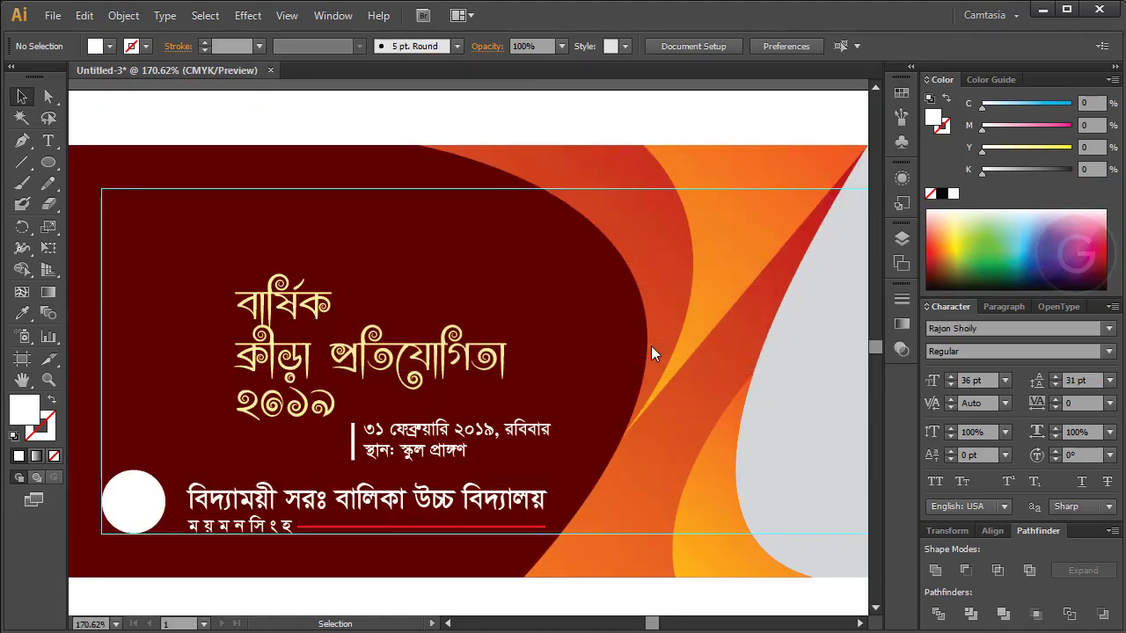
Paste the torch into the banner, shrink it, and move it beside the title
{"action": "key", "text": "ctrl+v"}
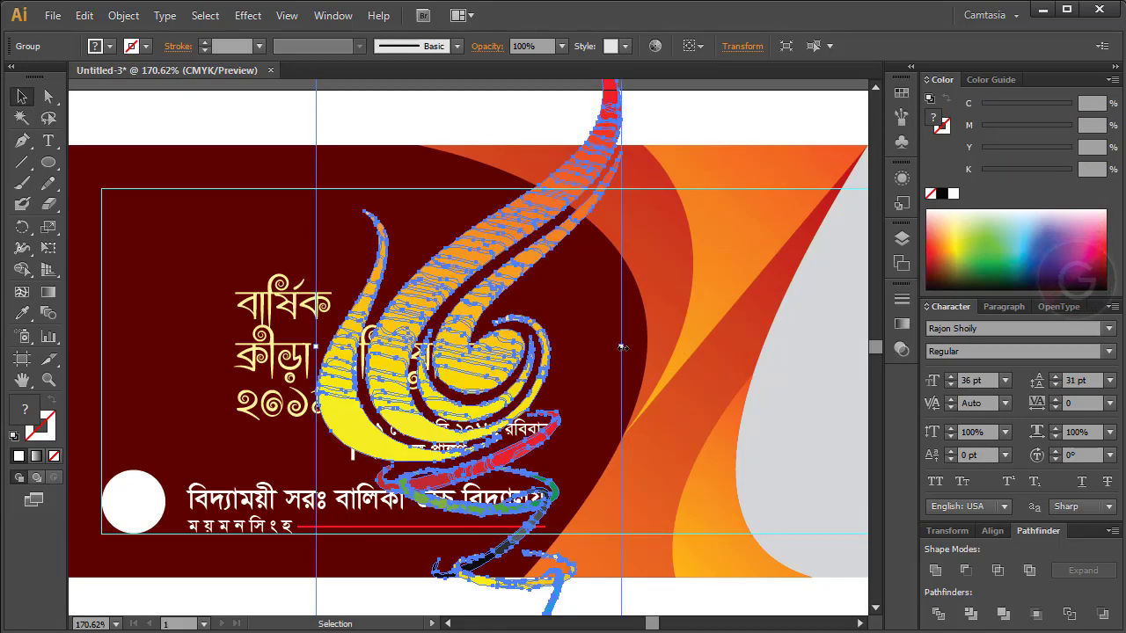
{"action": "left_click_drag", "start_coordinate": [622, 348], "coordinate": [360, 211]}
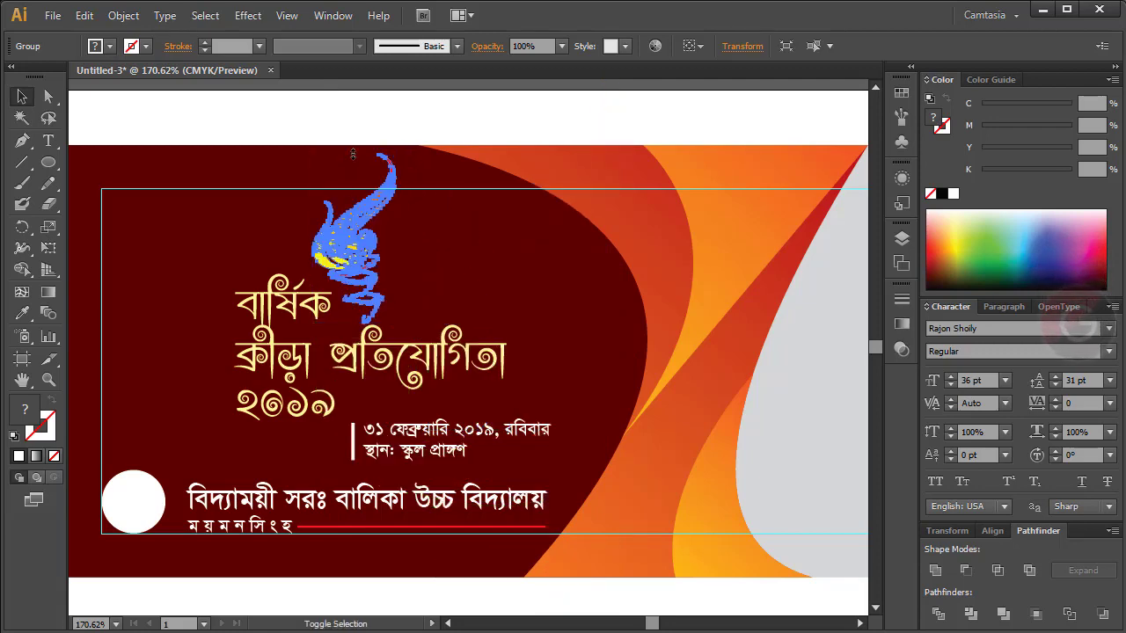
{"action": "left_click", "coordinate": [499, 170]}
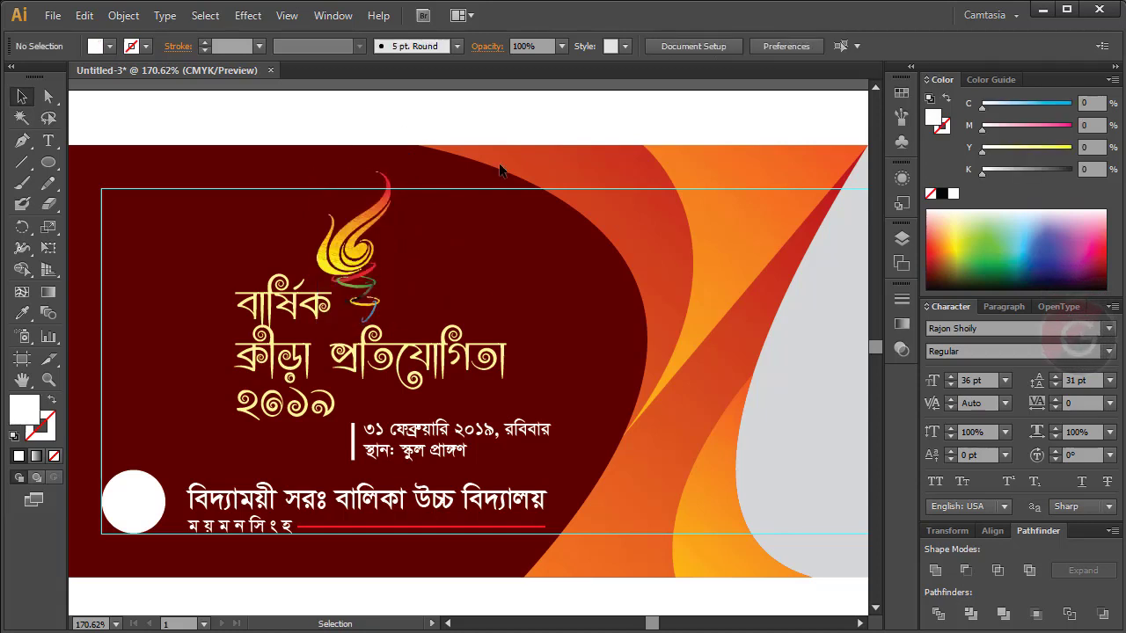
{"action": "scroll", "coordinate": [396, 255], "scroll_direction": "left", "scroll_amount": 2}
{"action": "left_click", "coordinate": [393, 251]}
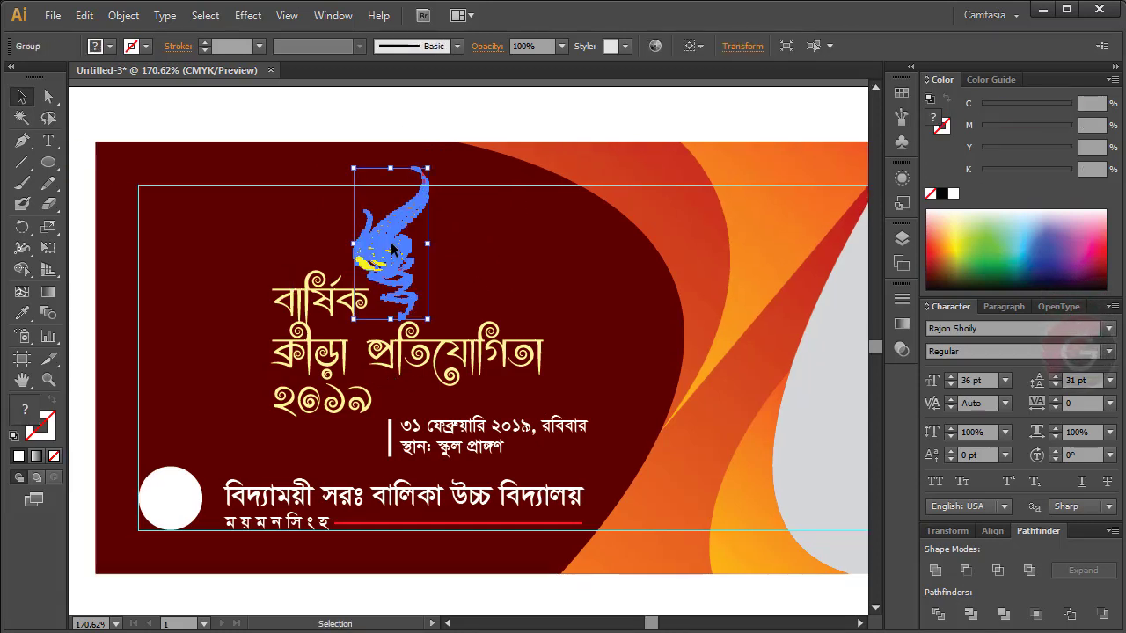
{"action": "left_click_drag", "start_coordinate": [394, 247], "coordinate": [249, 309]}
Enlarge the torch and title heading together and nudge them slightly left and down
{"action": "left_click", "coordinate": [323, 301], "text": "shift"}
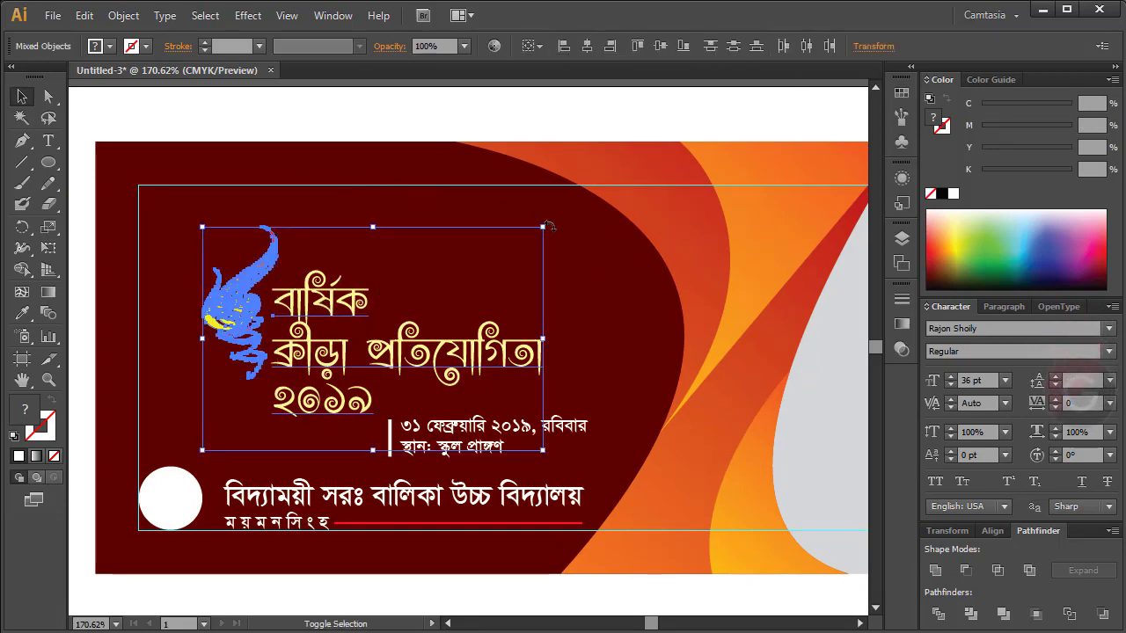
{"action": "left_click_drag", "start_coordinate": [545, 228], "coordinate": [614, 176]}
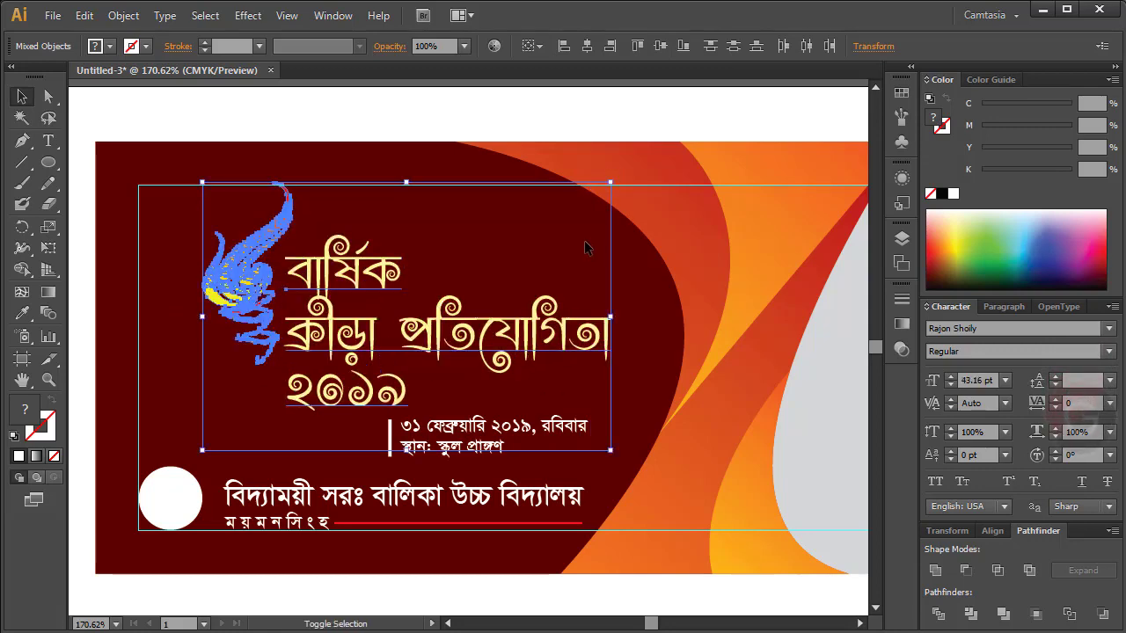
{"action": "key", "text": "shift+Left"}
{"action": "key", "text": "shift+Left"}
{"action": "key", "text": "Down"}
{"action": "key", "text": "Down"}
{"action": "key", "text": "Down"}
{"action": "key", "text": "Down"}
{"action": "key", "text": "Down"}
{"action": "key", "text": "Down"}
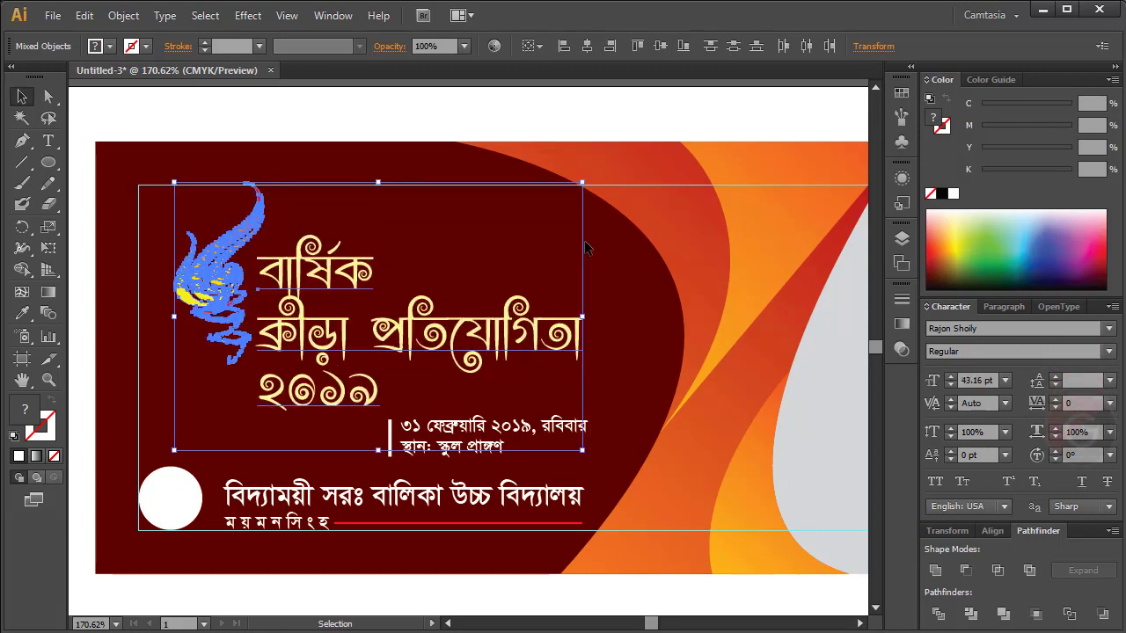
{"action": "key", "text": "Left"}
{"action": "key", "text": "Left"}
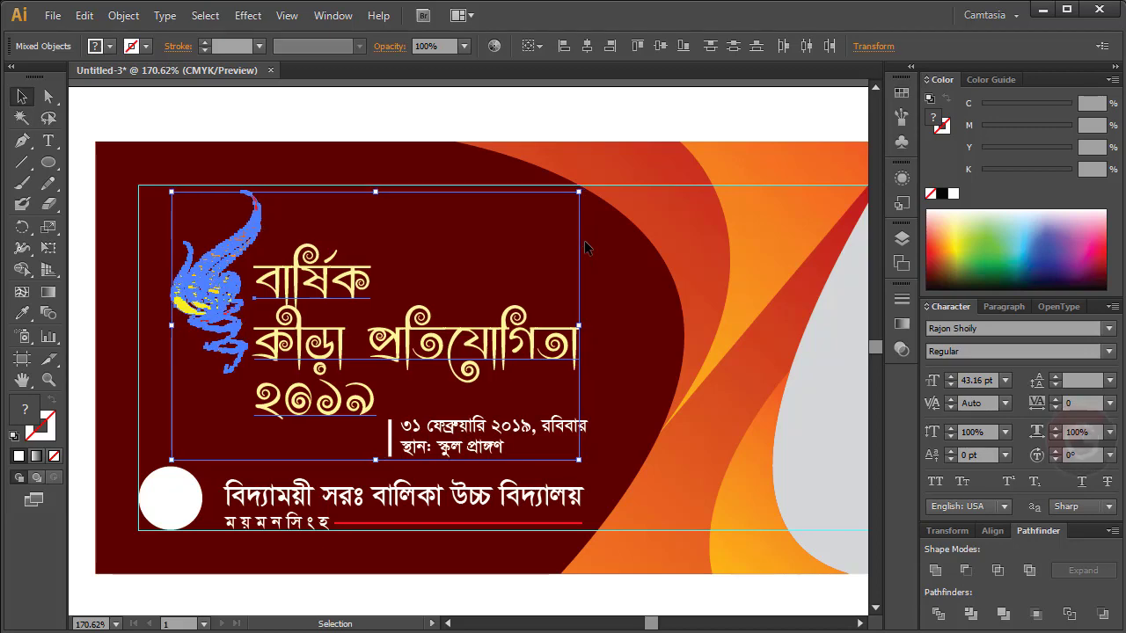
{"action": "left_click", "coordinate": [540, 389]}
Move the torch logo up and right, then nudge it up and left
{"action": "left_click_drag", "start_coordinate": [568, 394], "coordinate": [546, 401]}
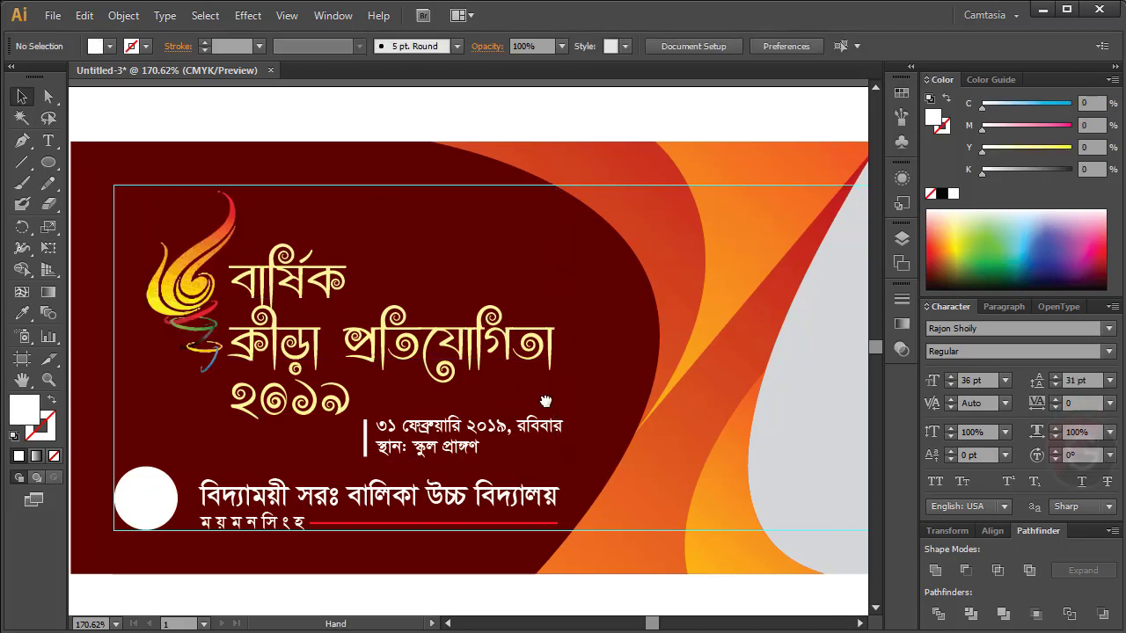
{"action": "left_click_drag", "start_coordinate": [171, 291], "coordinate": [347, 248]}
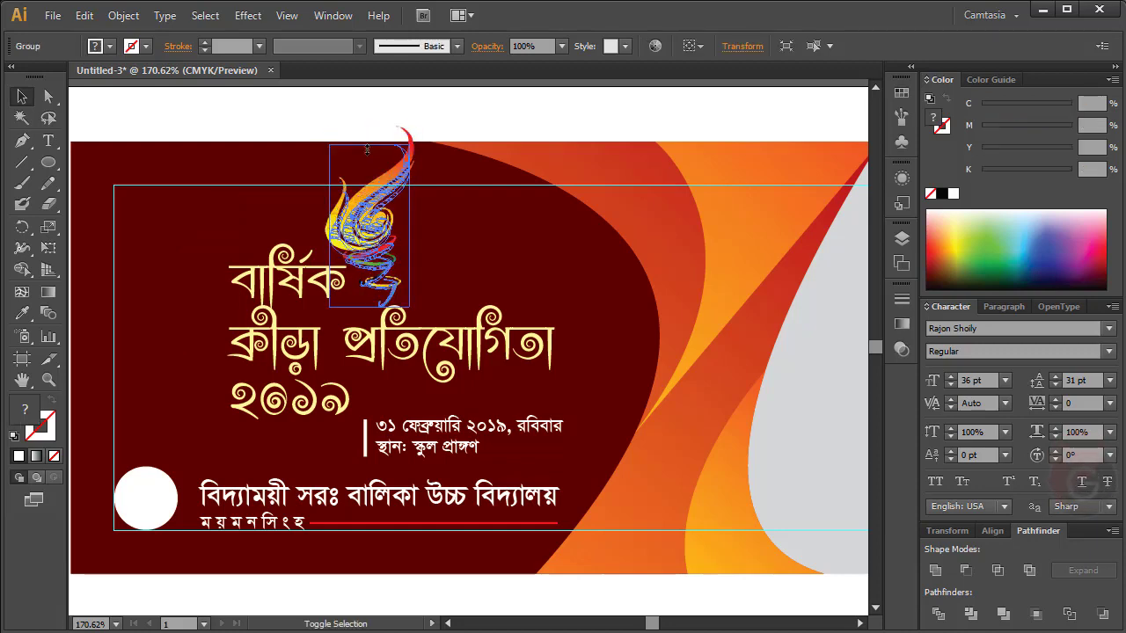
{"action": "left_click", "coordinate": [384, 119]}
{"action": "left_click_drag", "start_coordinate": [518, 408], "coordinate": [531, 387]}
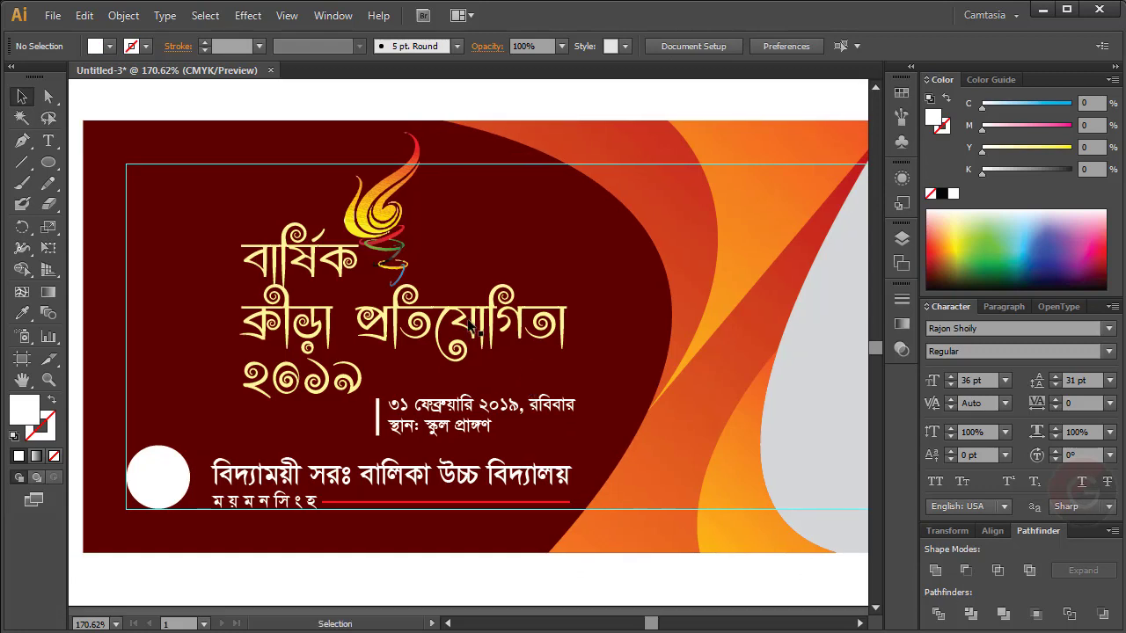
{"action": "left_click", "coordinate": [368, 207]}
{"action": "key", "text": "Left"}
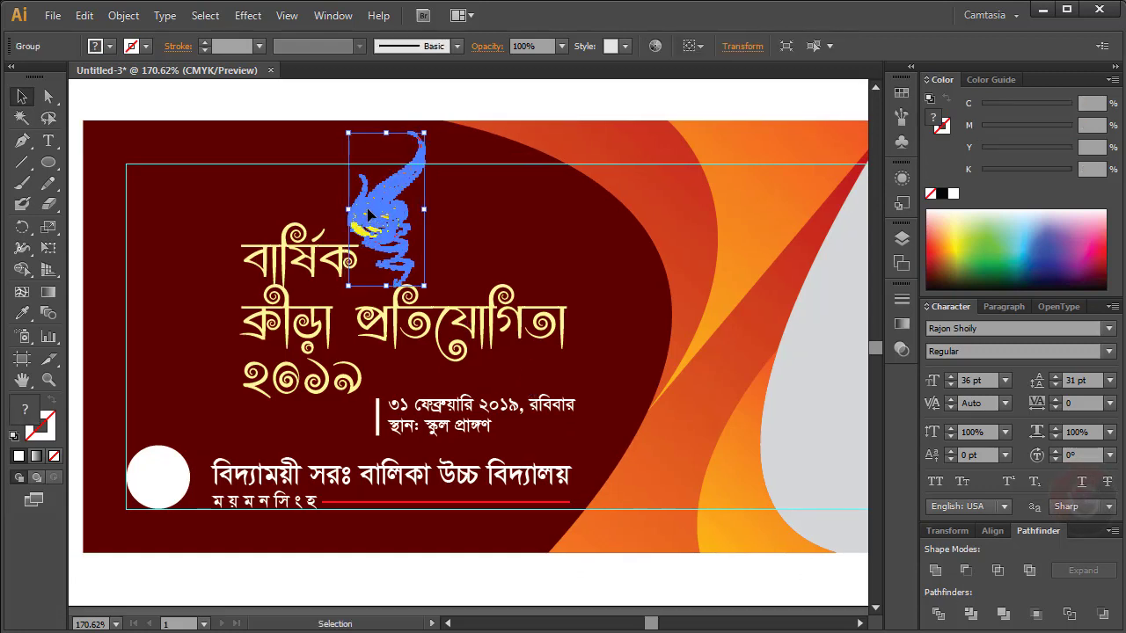
{"action": "key", "text": "Up"}
{"action": "key", "text": "Up"}
{"action": "key", "text": "Left"}
{"action": "key", "text": "Left"}
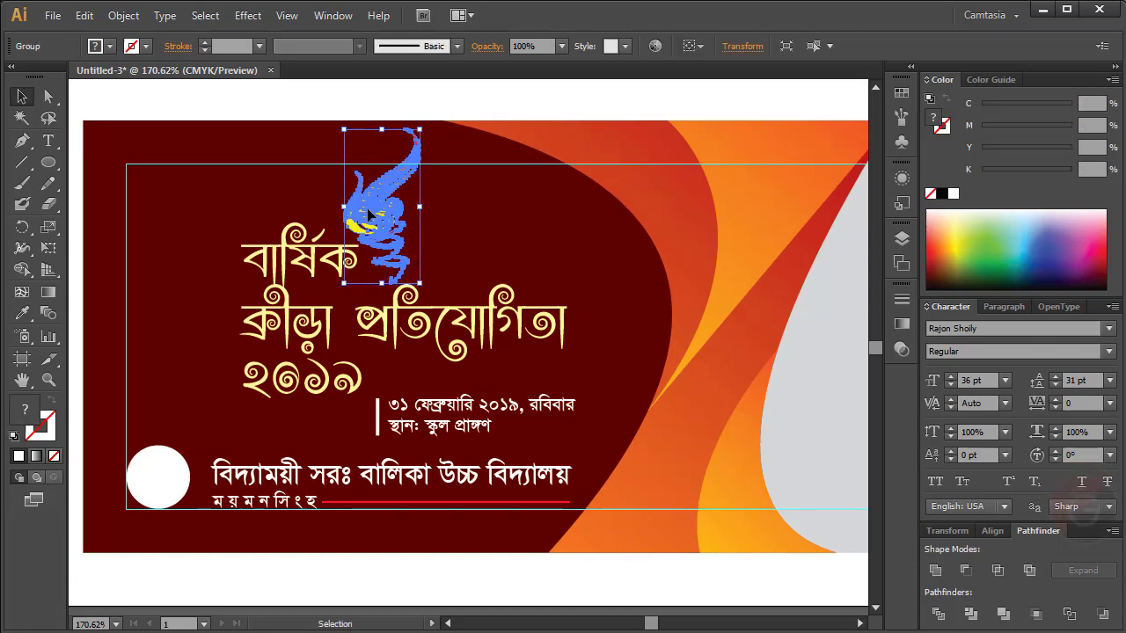
{"action": "left_click", "coordinate": [412, 89]}
Place the torch at the headline's upper left, beside the word বার্ষিক
{"action": "left_click_drag", "start_coordinate": [619, 381], "coordinate": [597, 380]}
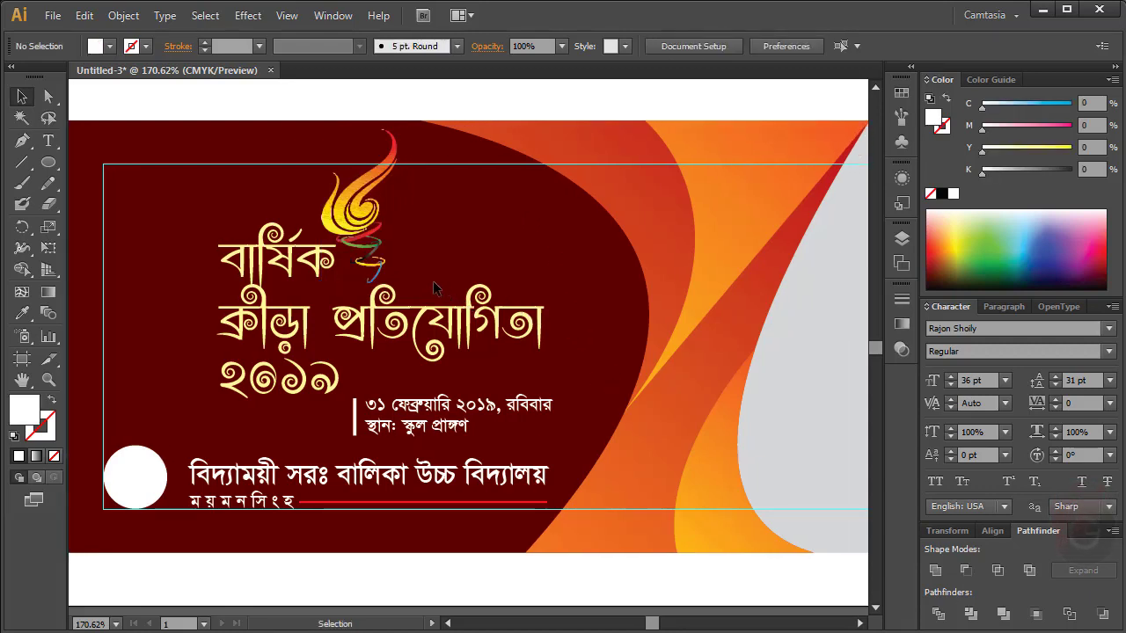
{"action": "left_click_drag", "start_coordinate": [356, 219], "coordinate": [183, 251]}
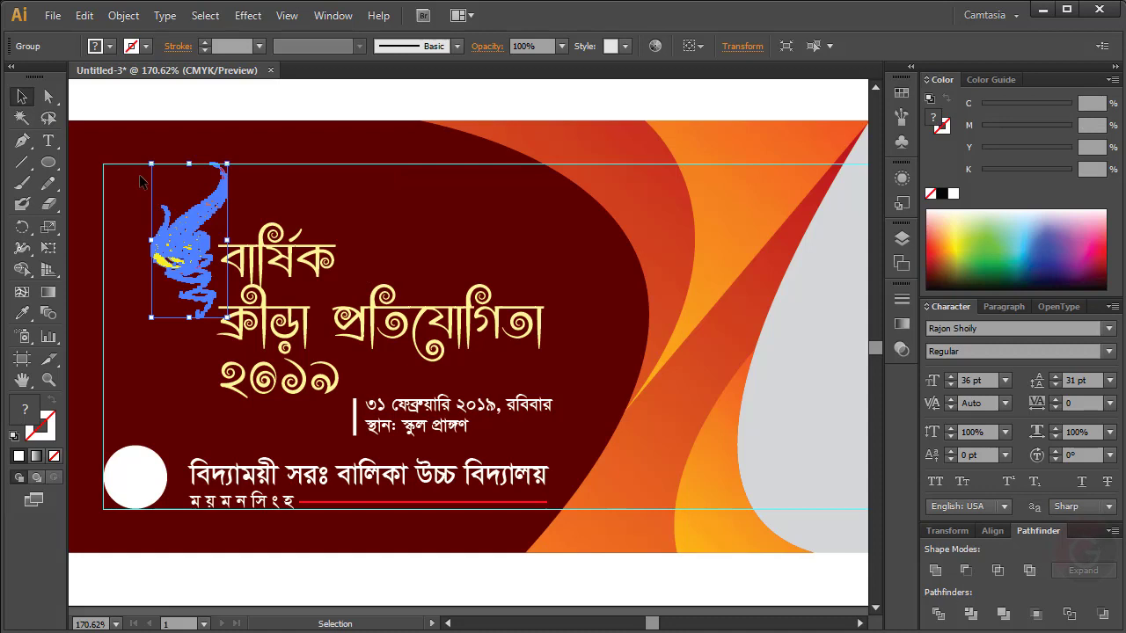
{"action": "left_click", "coordinate": [290, 106]}
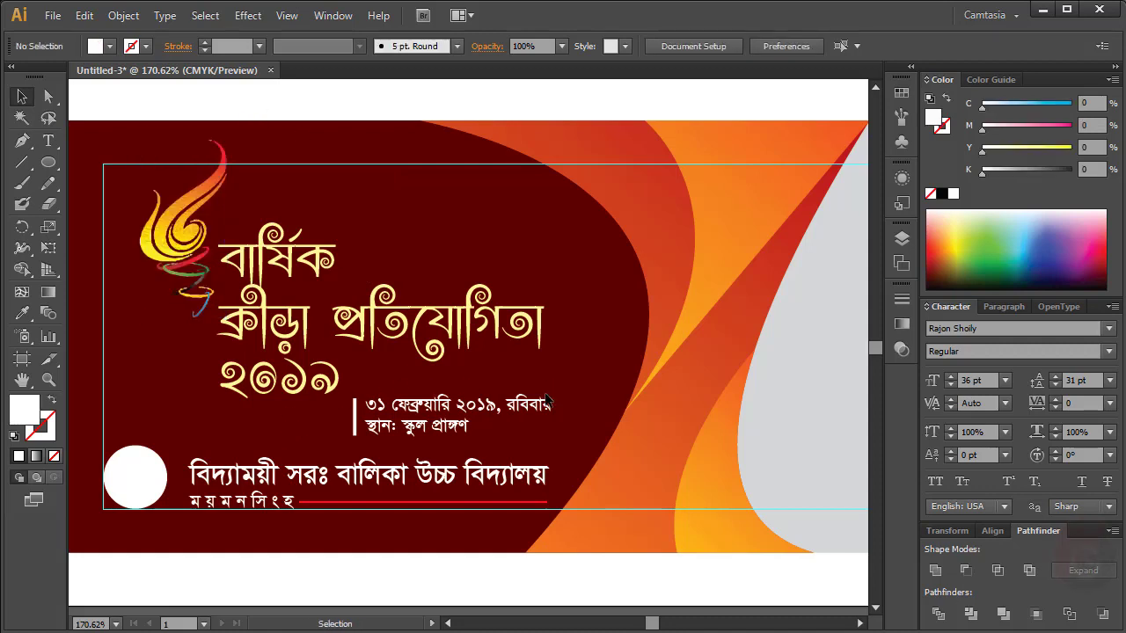
Set the date numeral ৩১ to 18 pt in the Character panel
{"action": "left_click", "coordinate": [48, 140]}
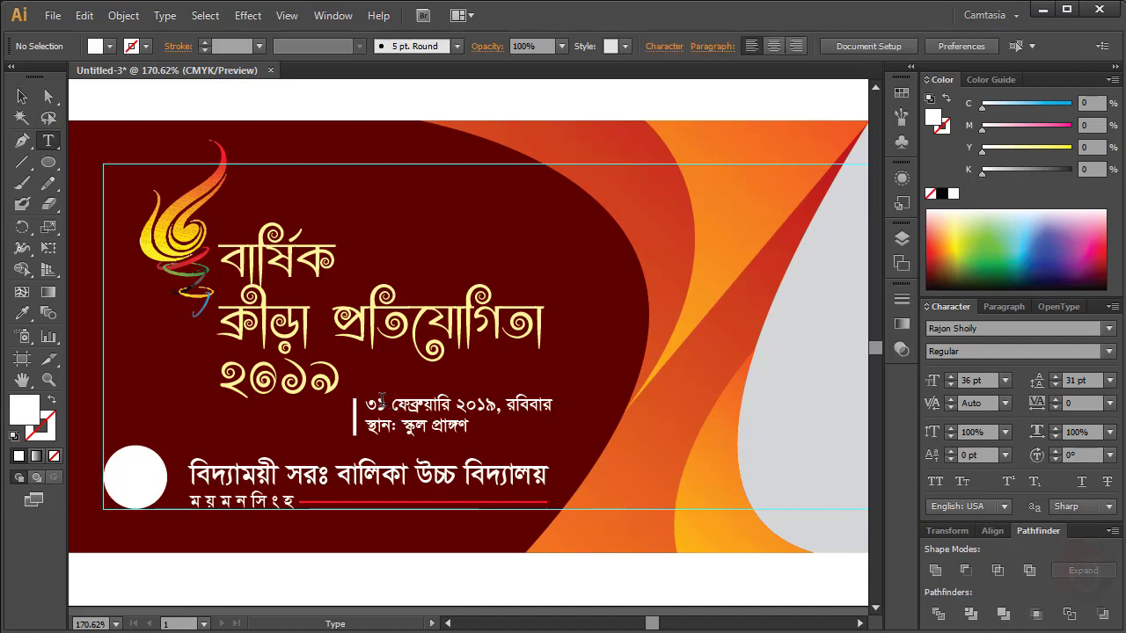
{"action": "left_click_drag", "start_coordinate": [384, 403], "coordinate": [366, 404]}
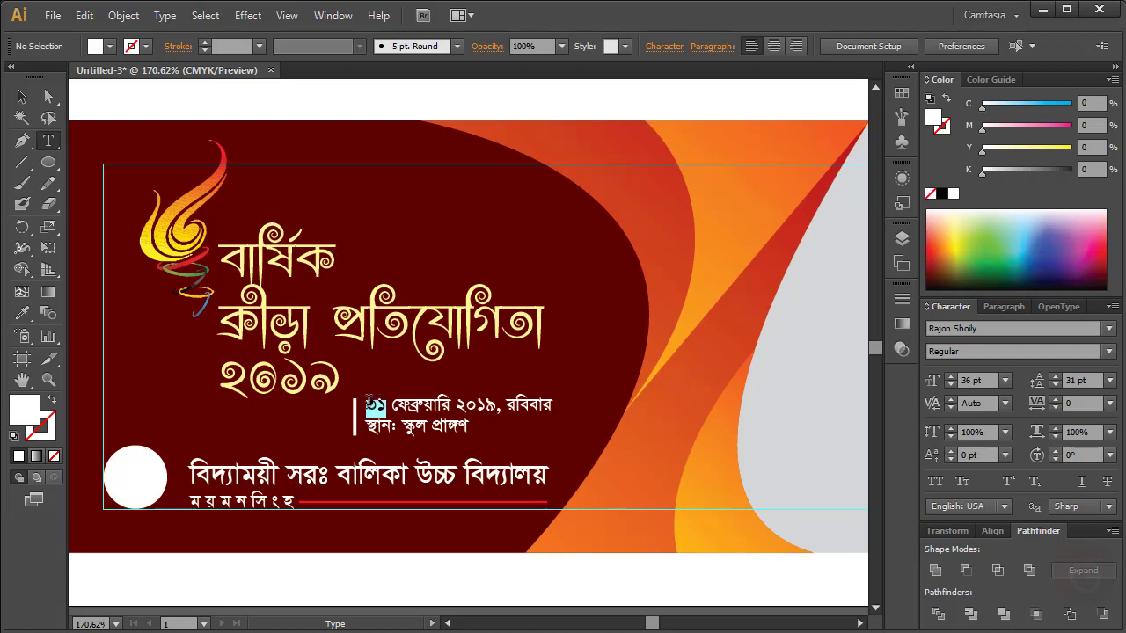
{"action": "double_click", "coordinate": [975, 378]}
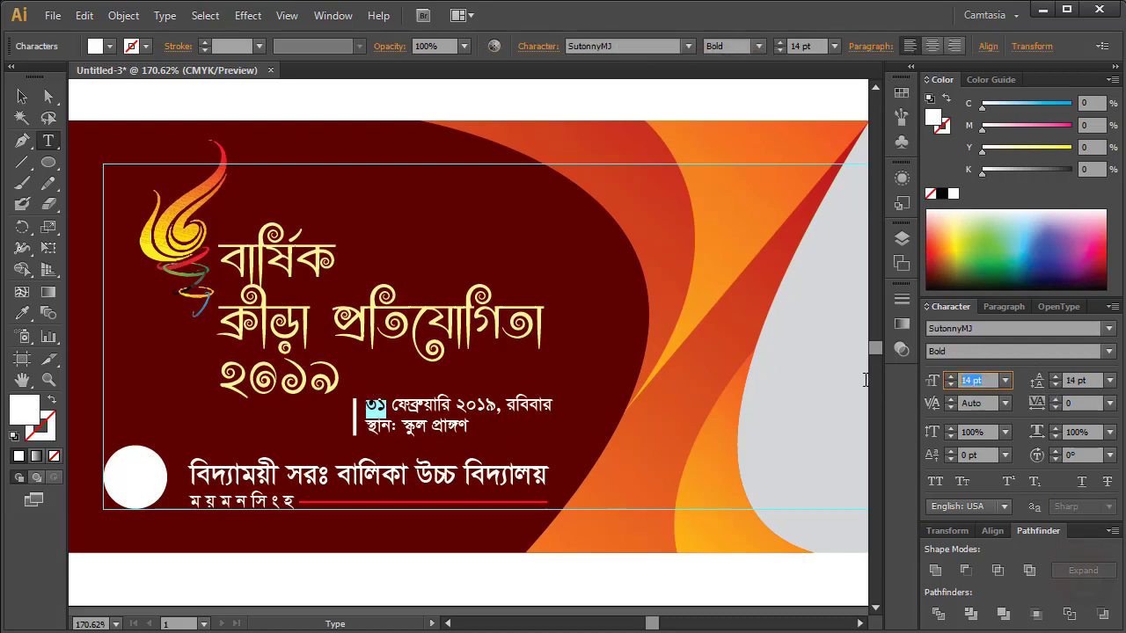
{"action": "type", "text": "16"}
{"action": "key", "text": "Return"}
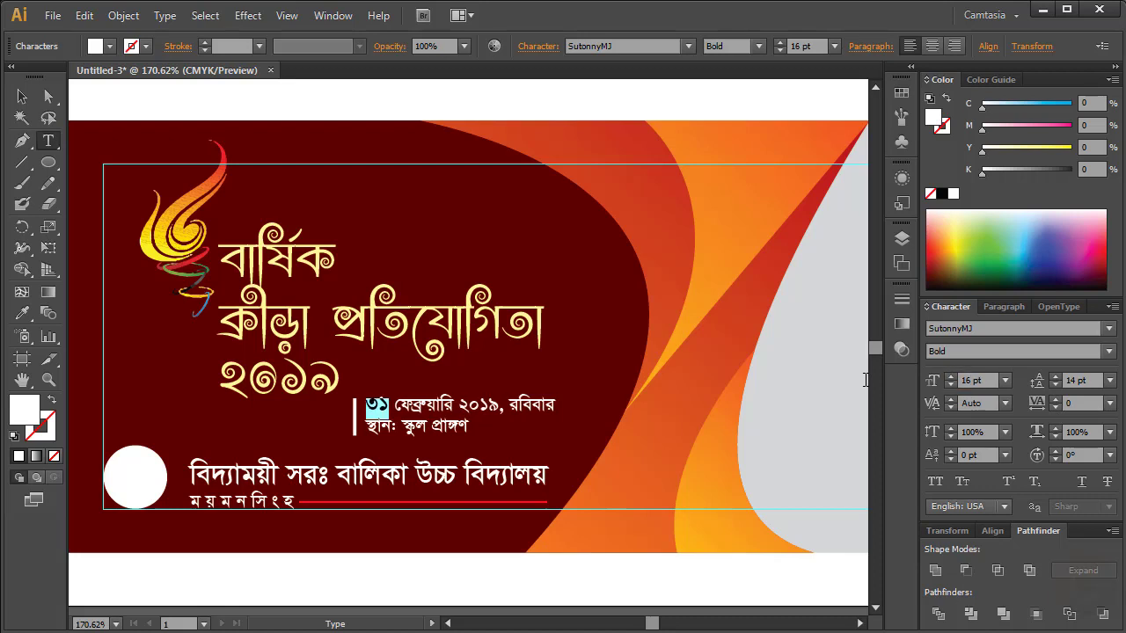
{"action": "double_click", "coordinate": [976, 379]}
{"action": "type", "text": "18"}
{"action": "key", "text": "Return"}
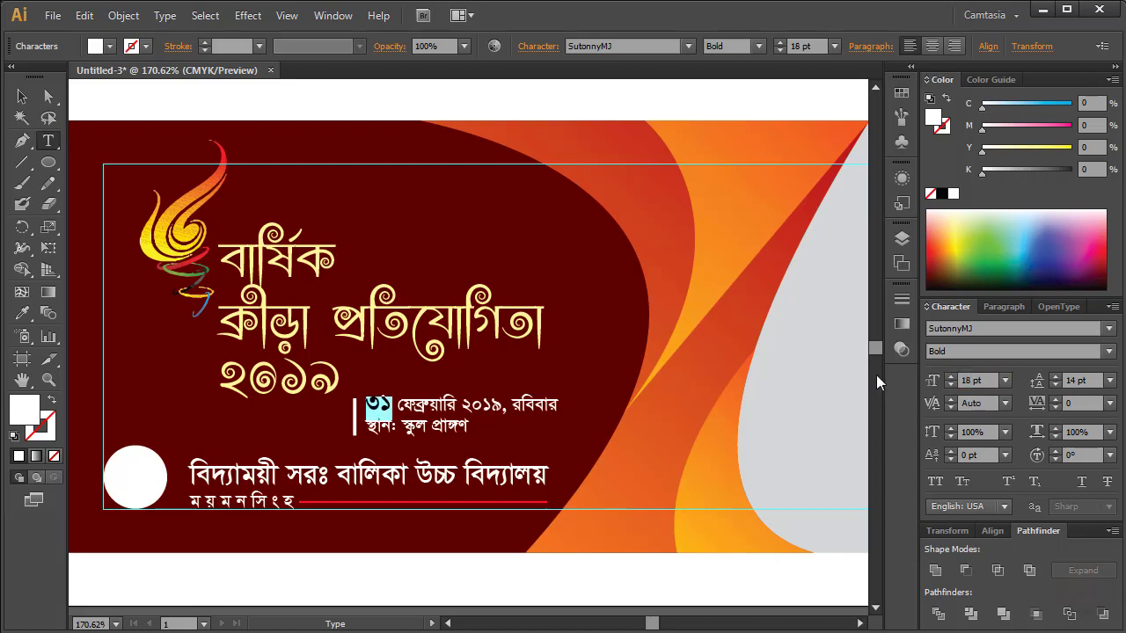
Enlarge the weekday রবিবার to 16 pt
{"action": "mouse_move", "coordinate": [507, 409]}
{"action": "left_mouse_down"}
{"action": "mouse_move", "coordinate": [567, 409]}
{"action": "mouse_move", "coordinate": [512, 404]}
{"action": "left_mouse_up"}
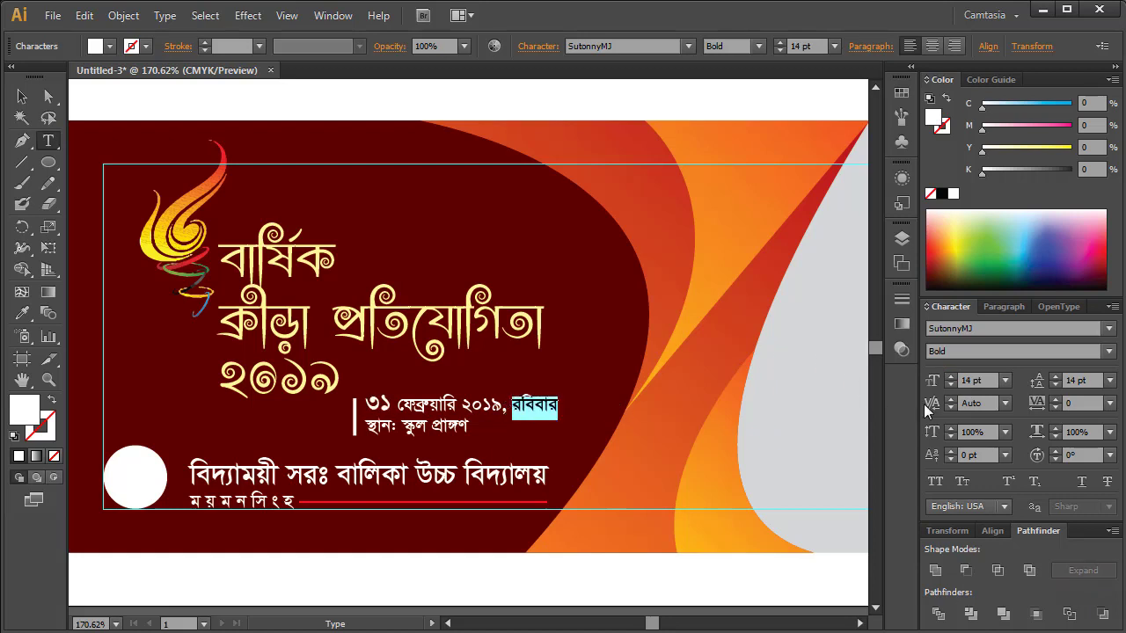
{"action": "double_click", "coordinate": [978, 384]}
{"action": "key", "text": "Up"}
{"action": "key", "text": "Up"}
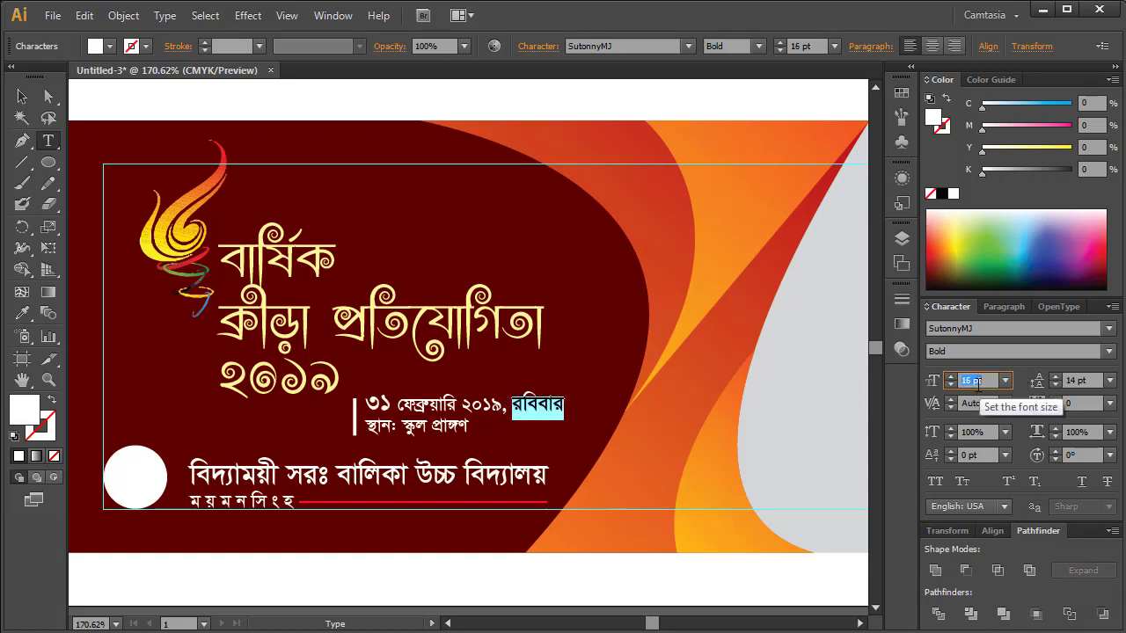